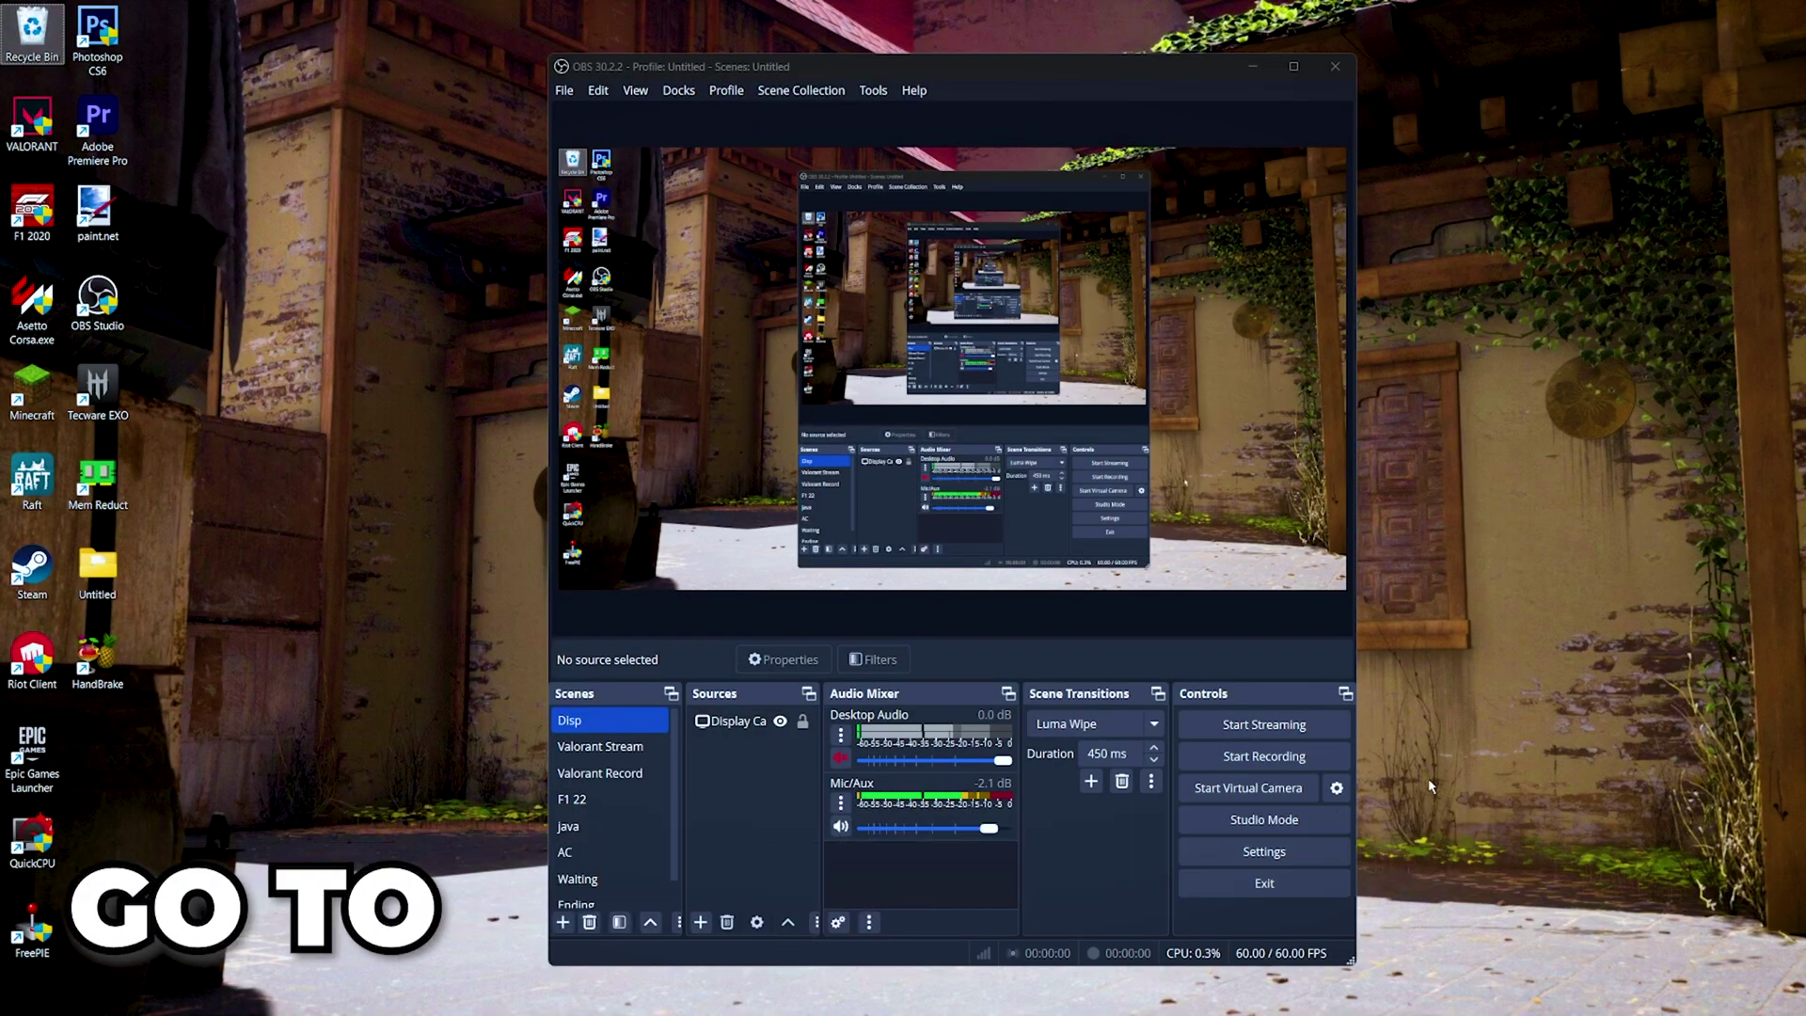
Switch the output mode to Advanced and show the Recording settings with MPEG-4 (.mp4) format.
click(1270, 852)
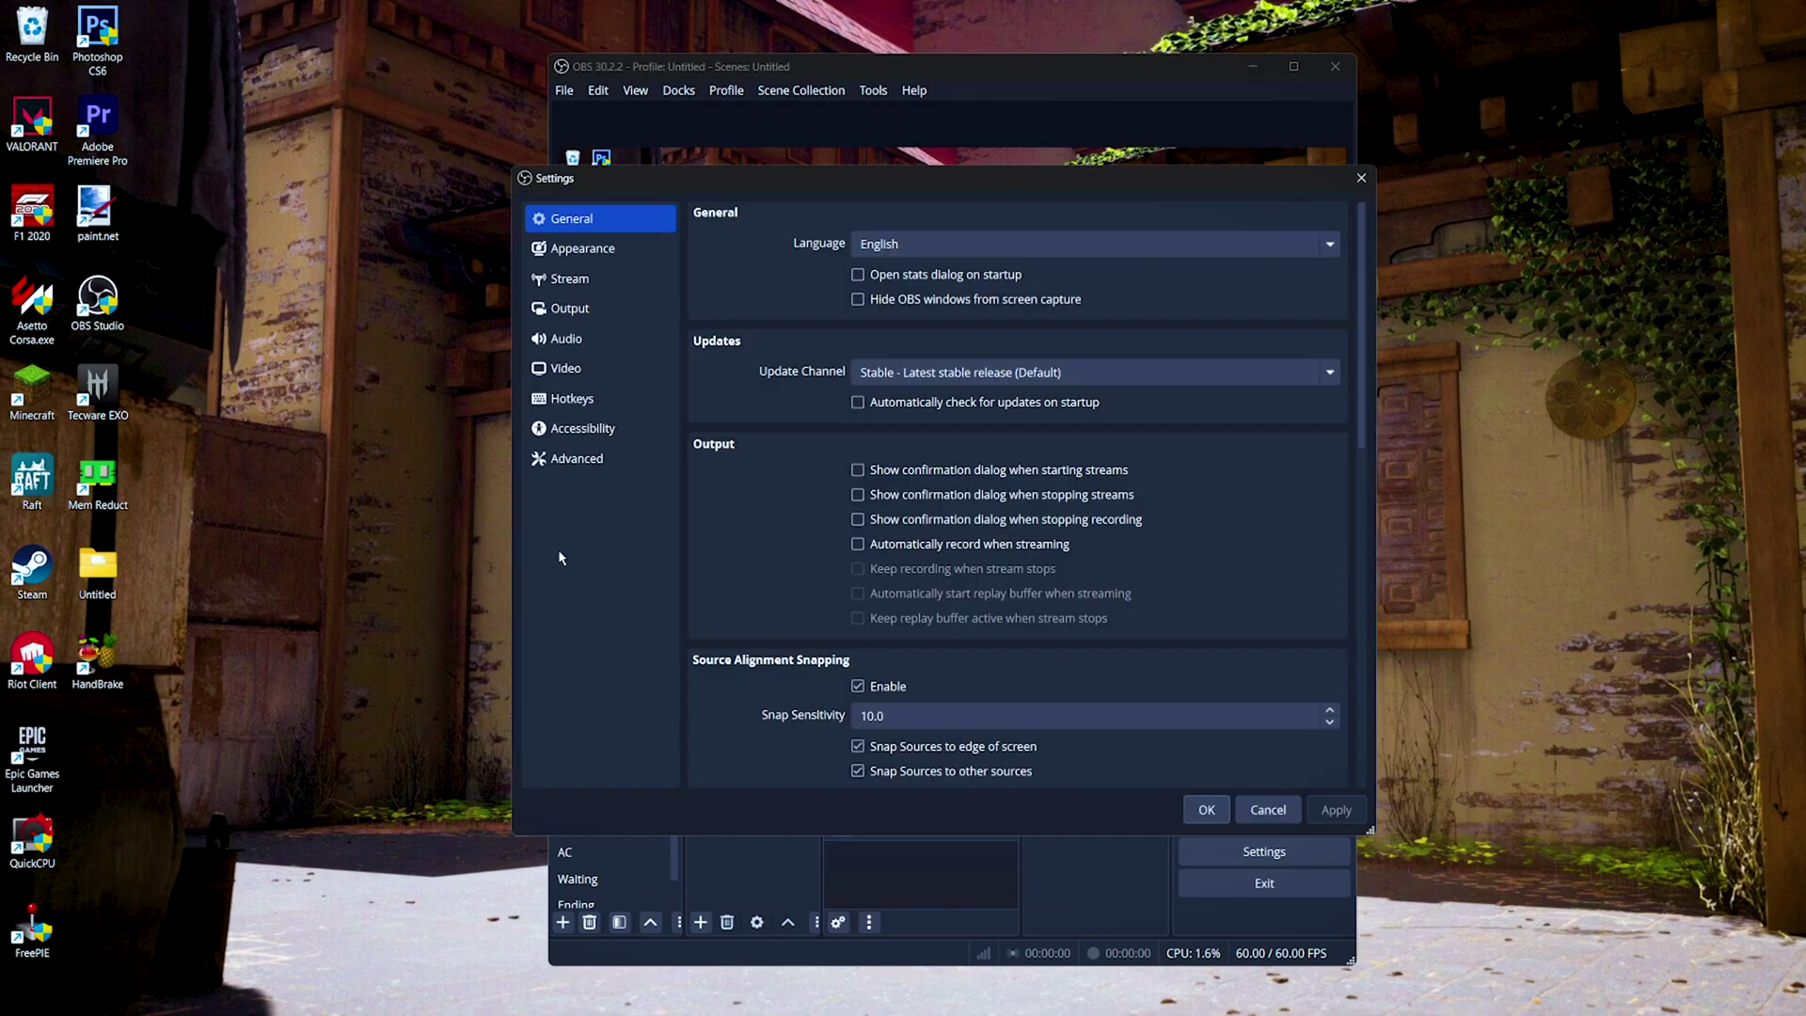
click(613, 318)
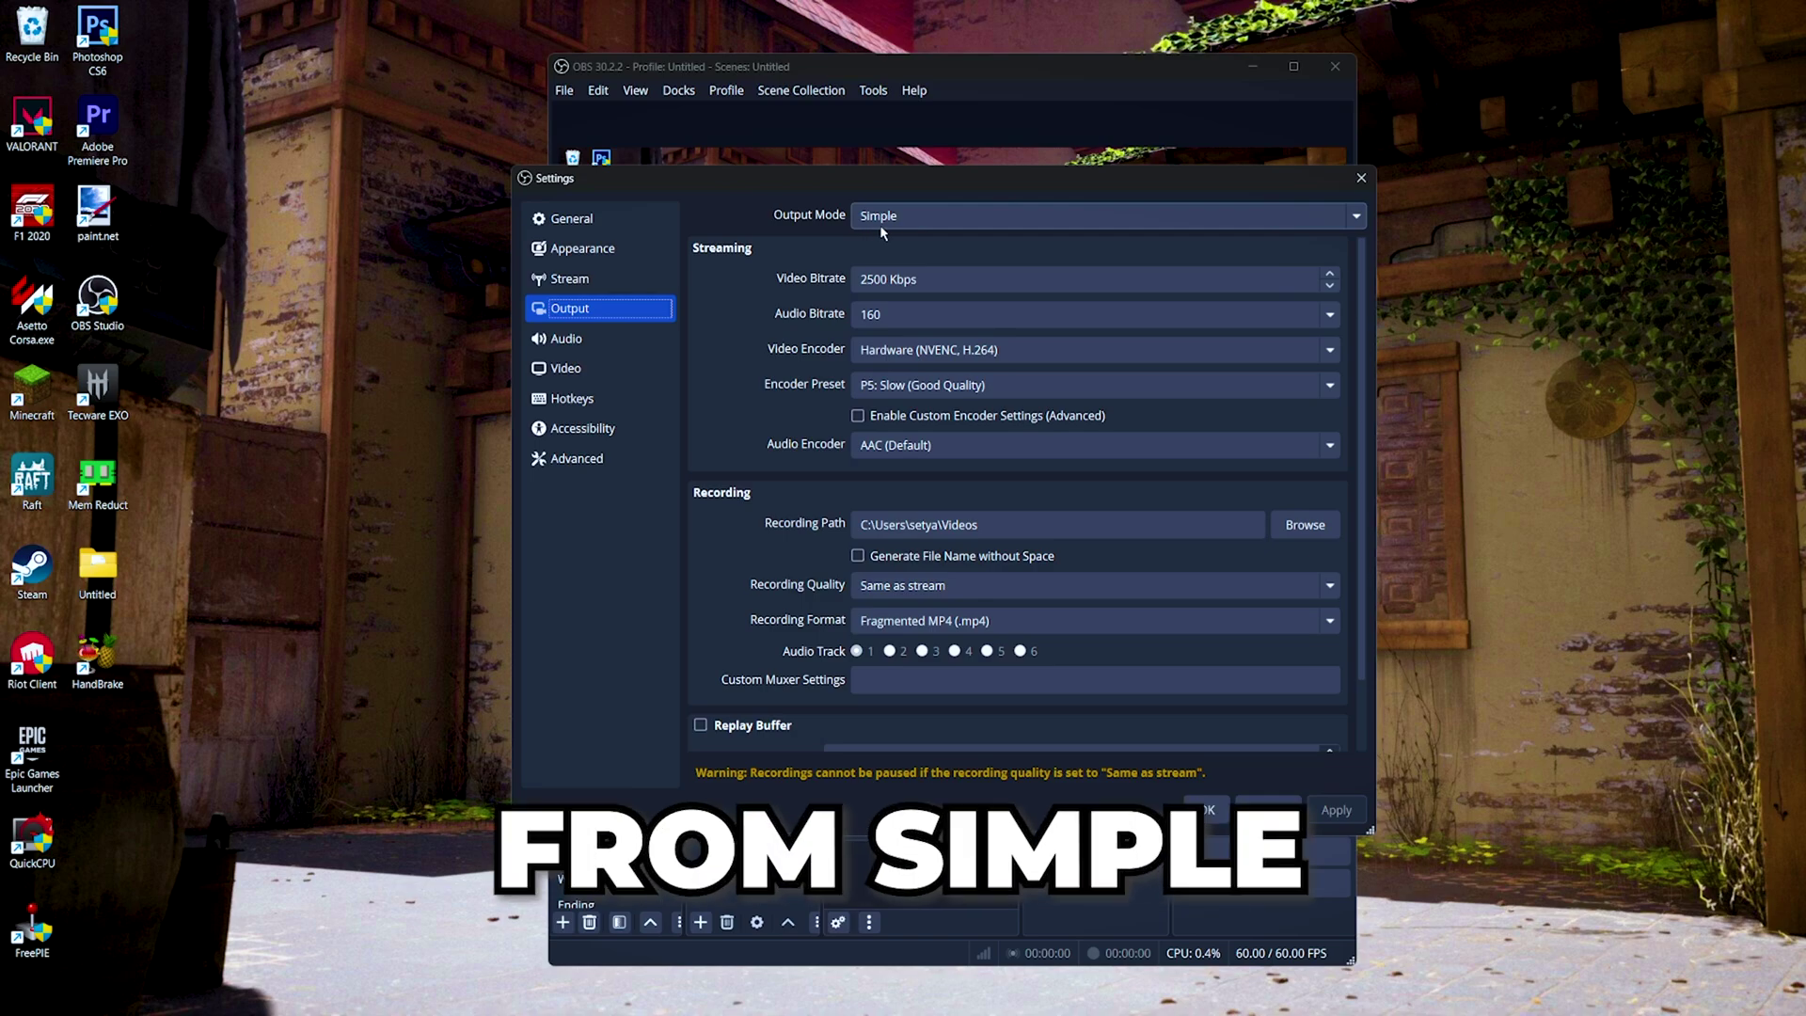
click(865, 221)
click(882, 256)
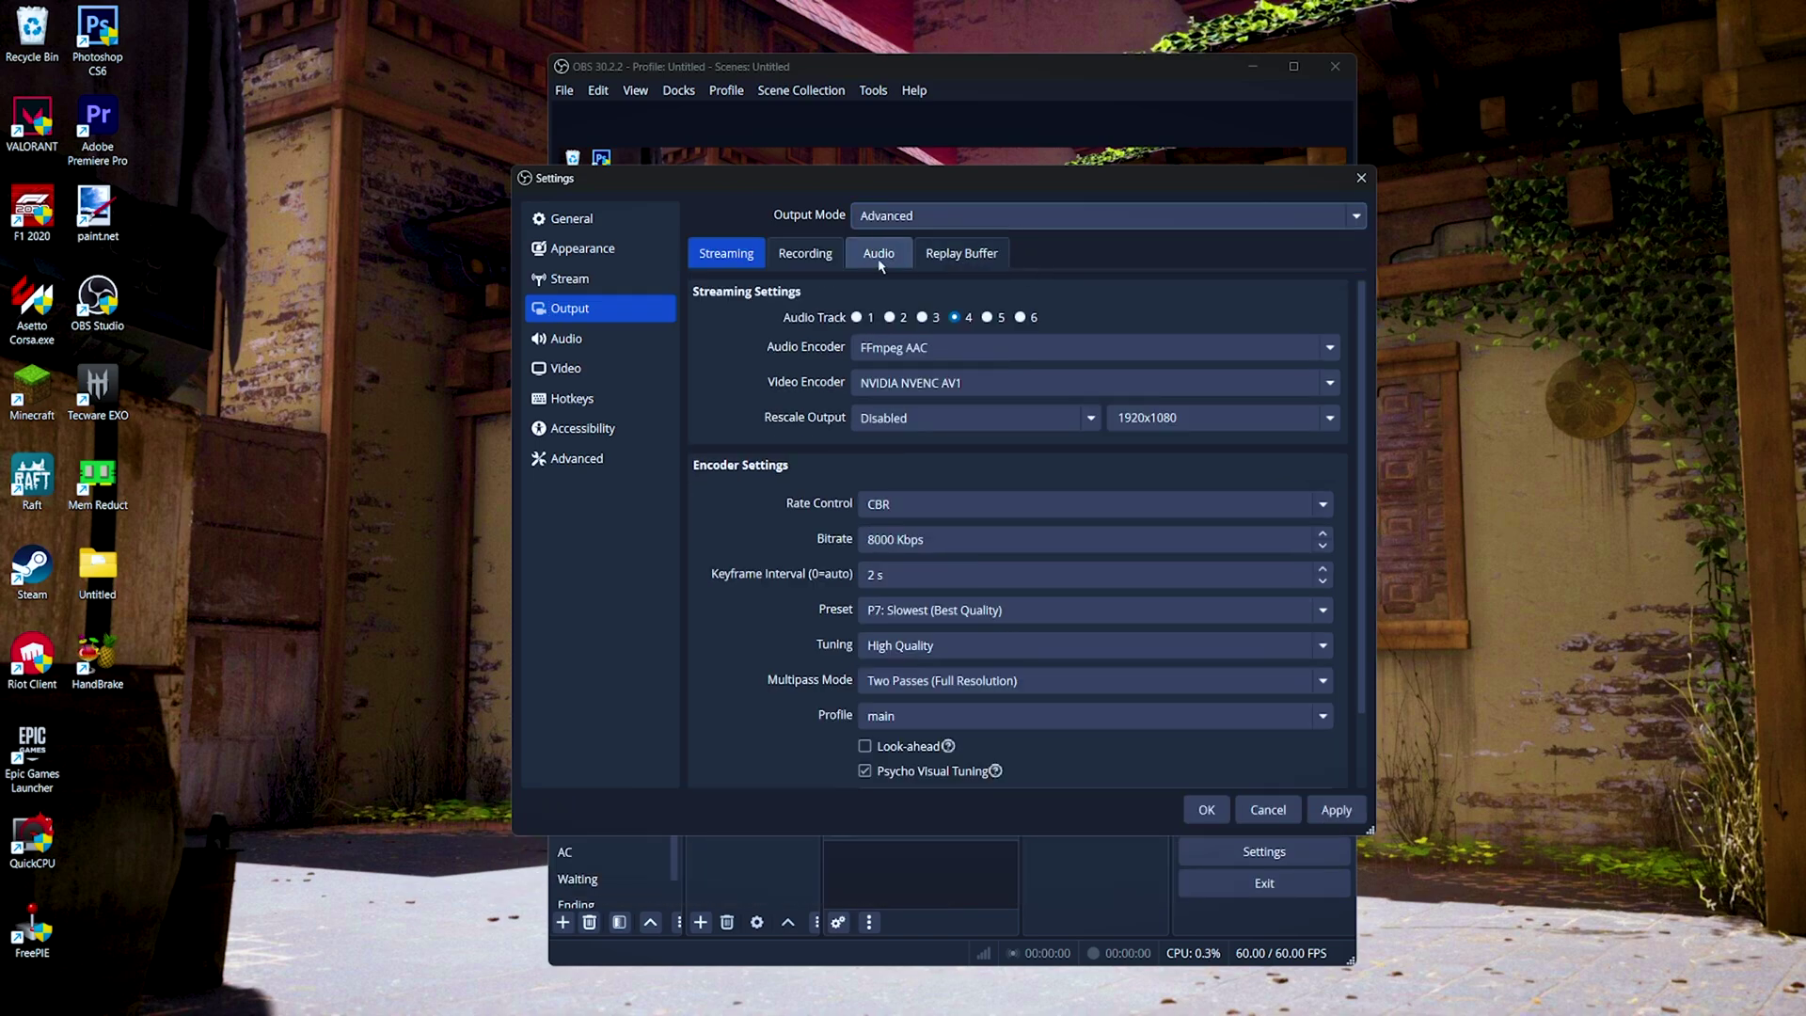
click(806, 254)
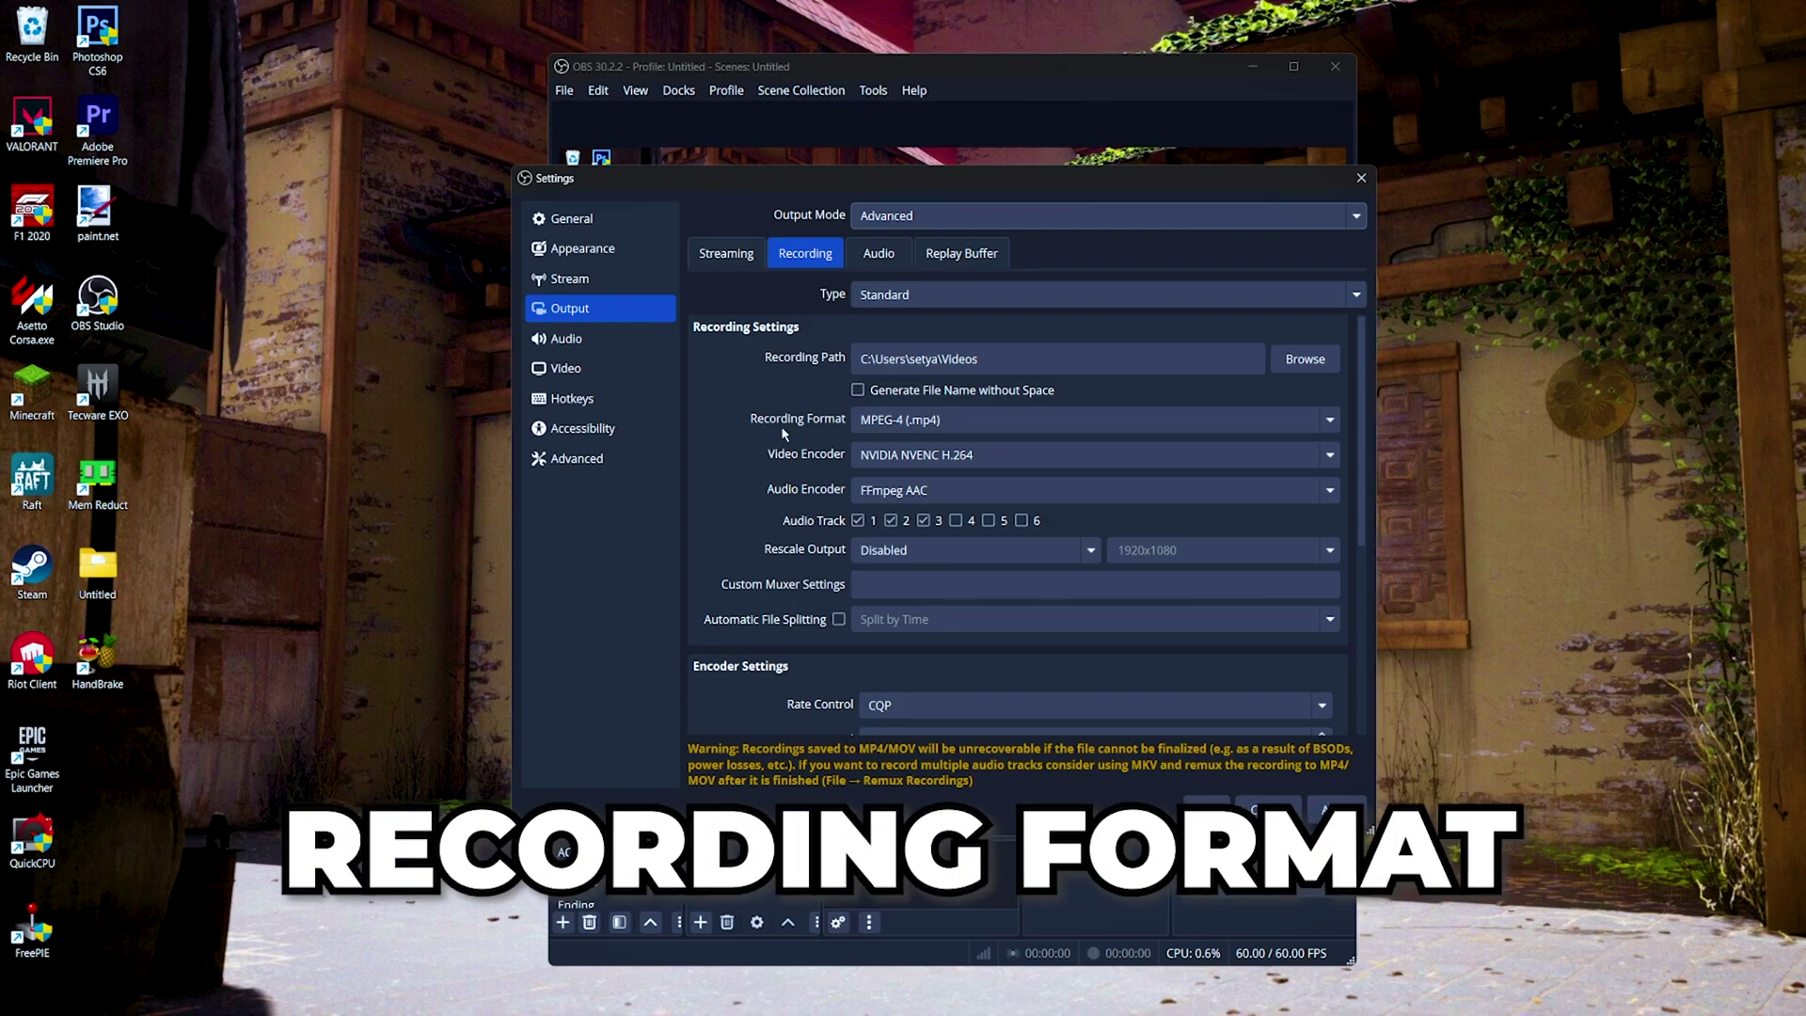
click(959, 427)
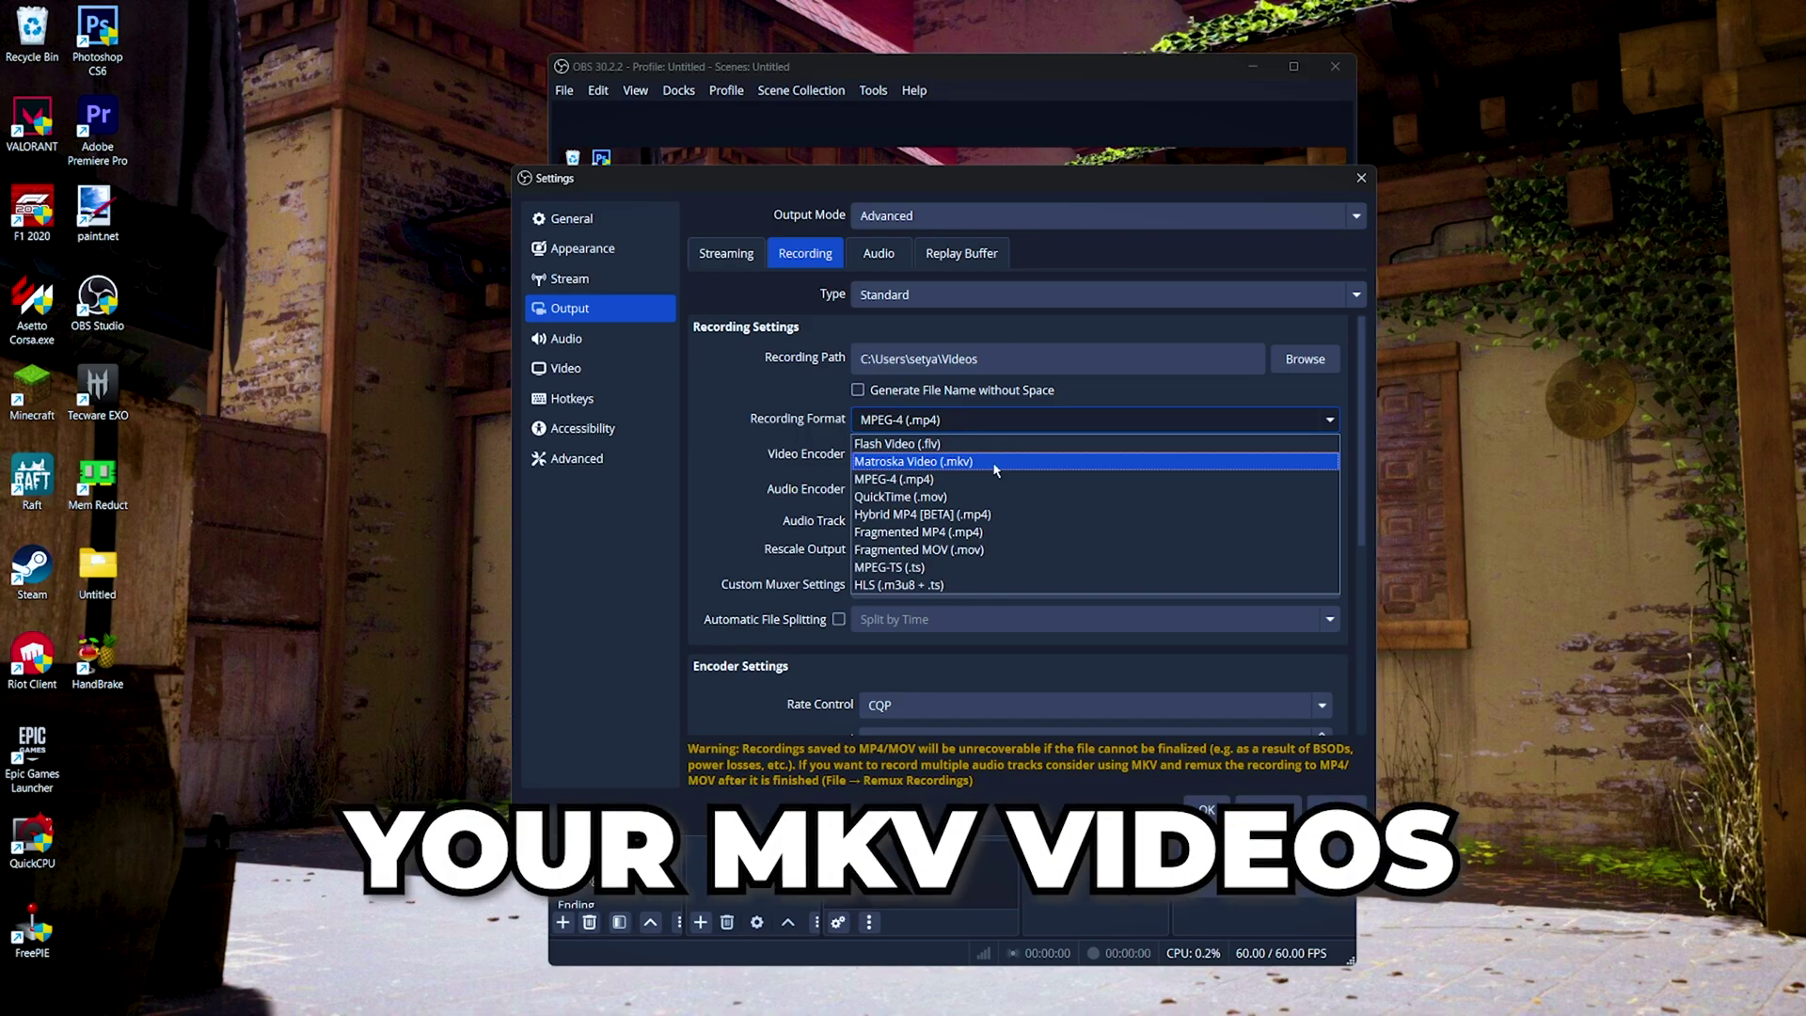
key(Escape)
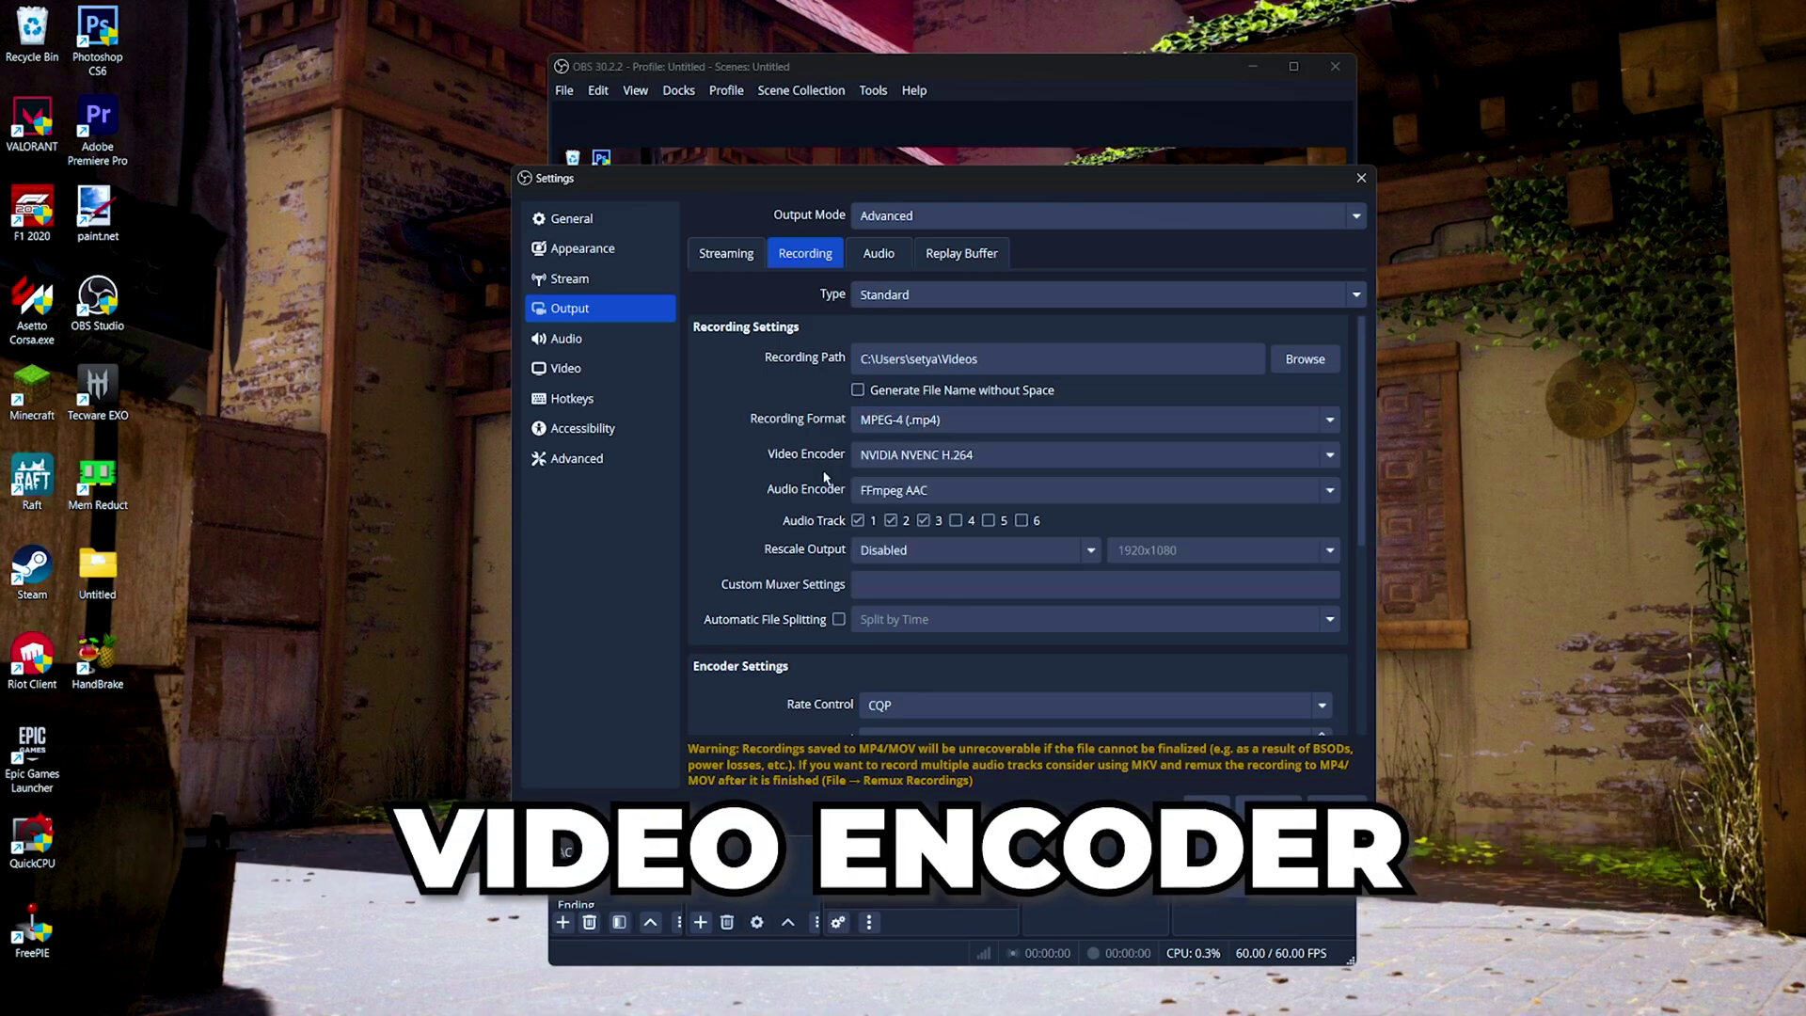
click(865, 459)
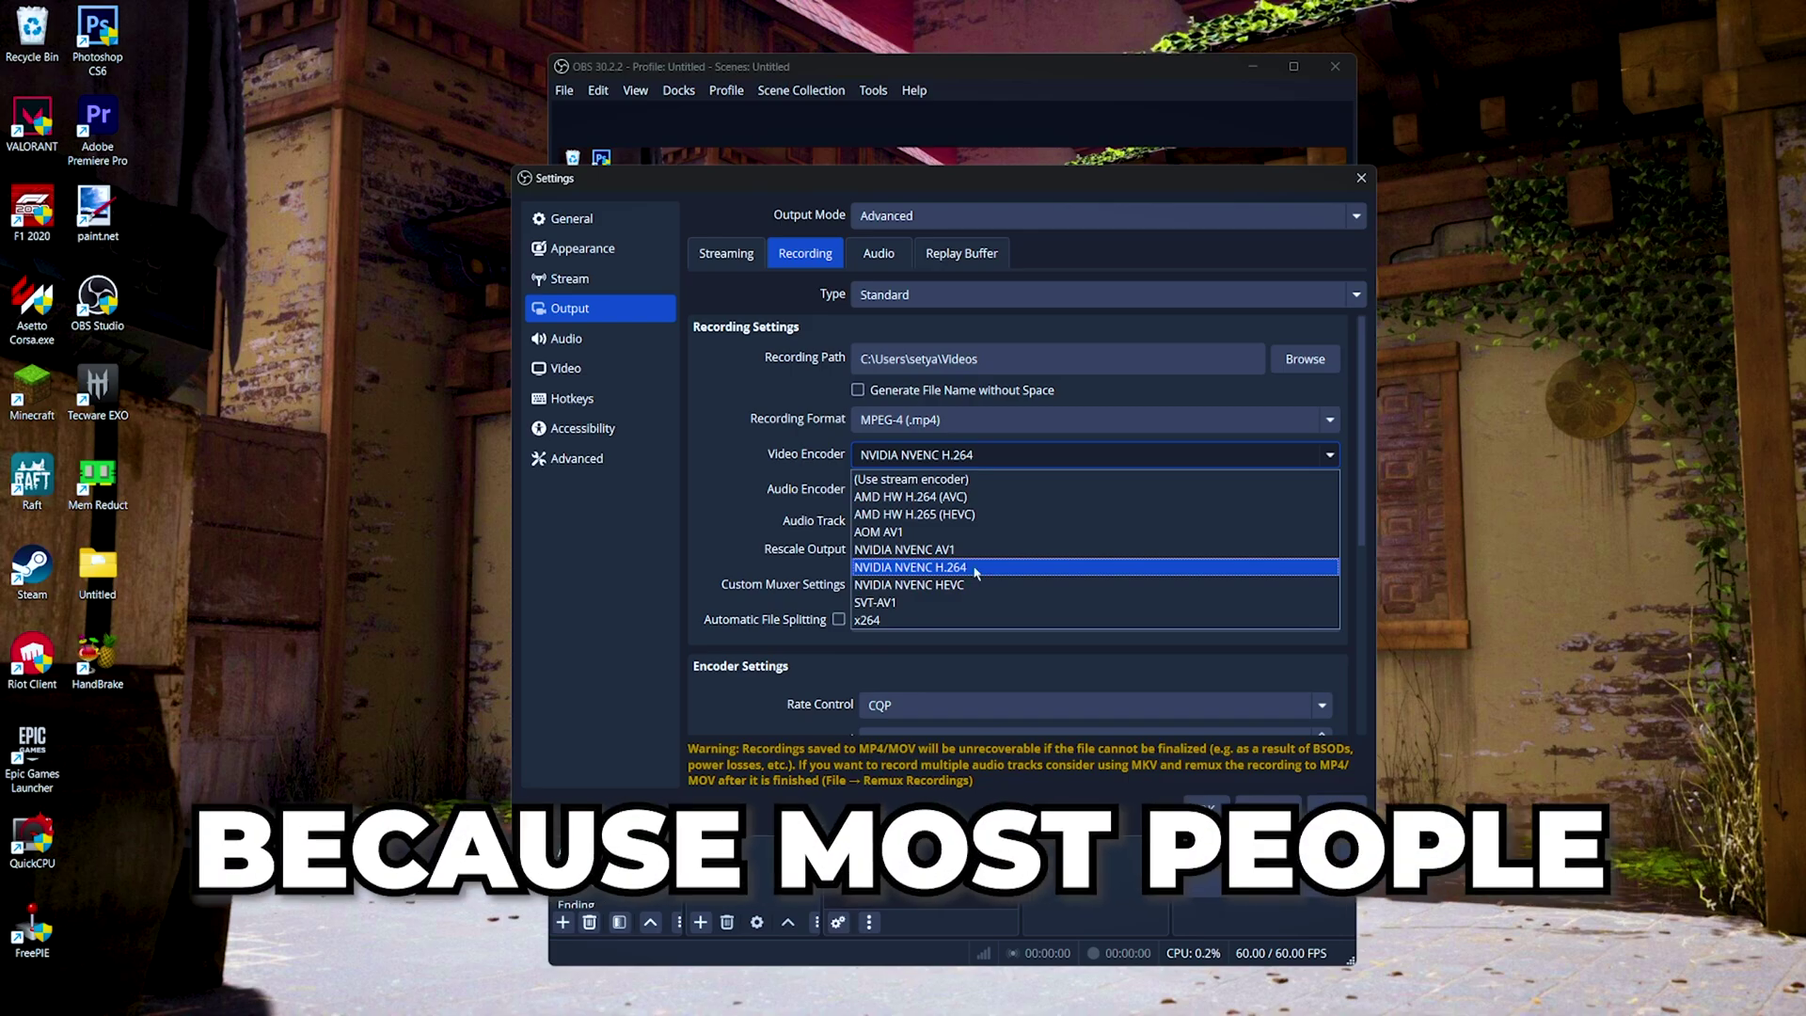
click(974, 568)
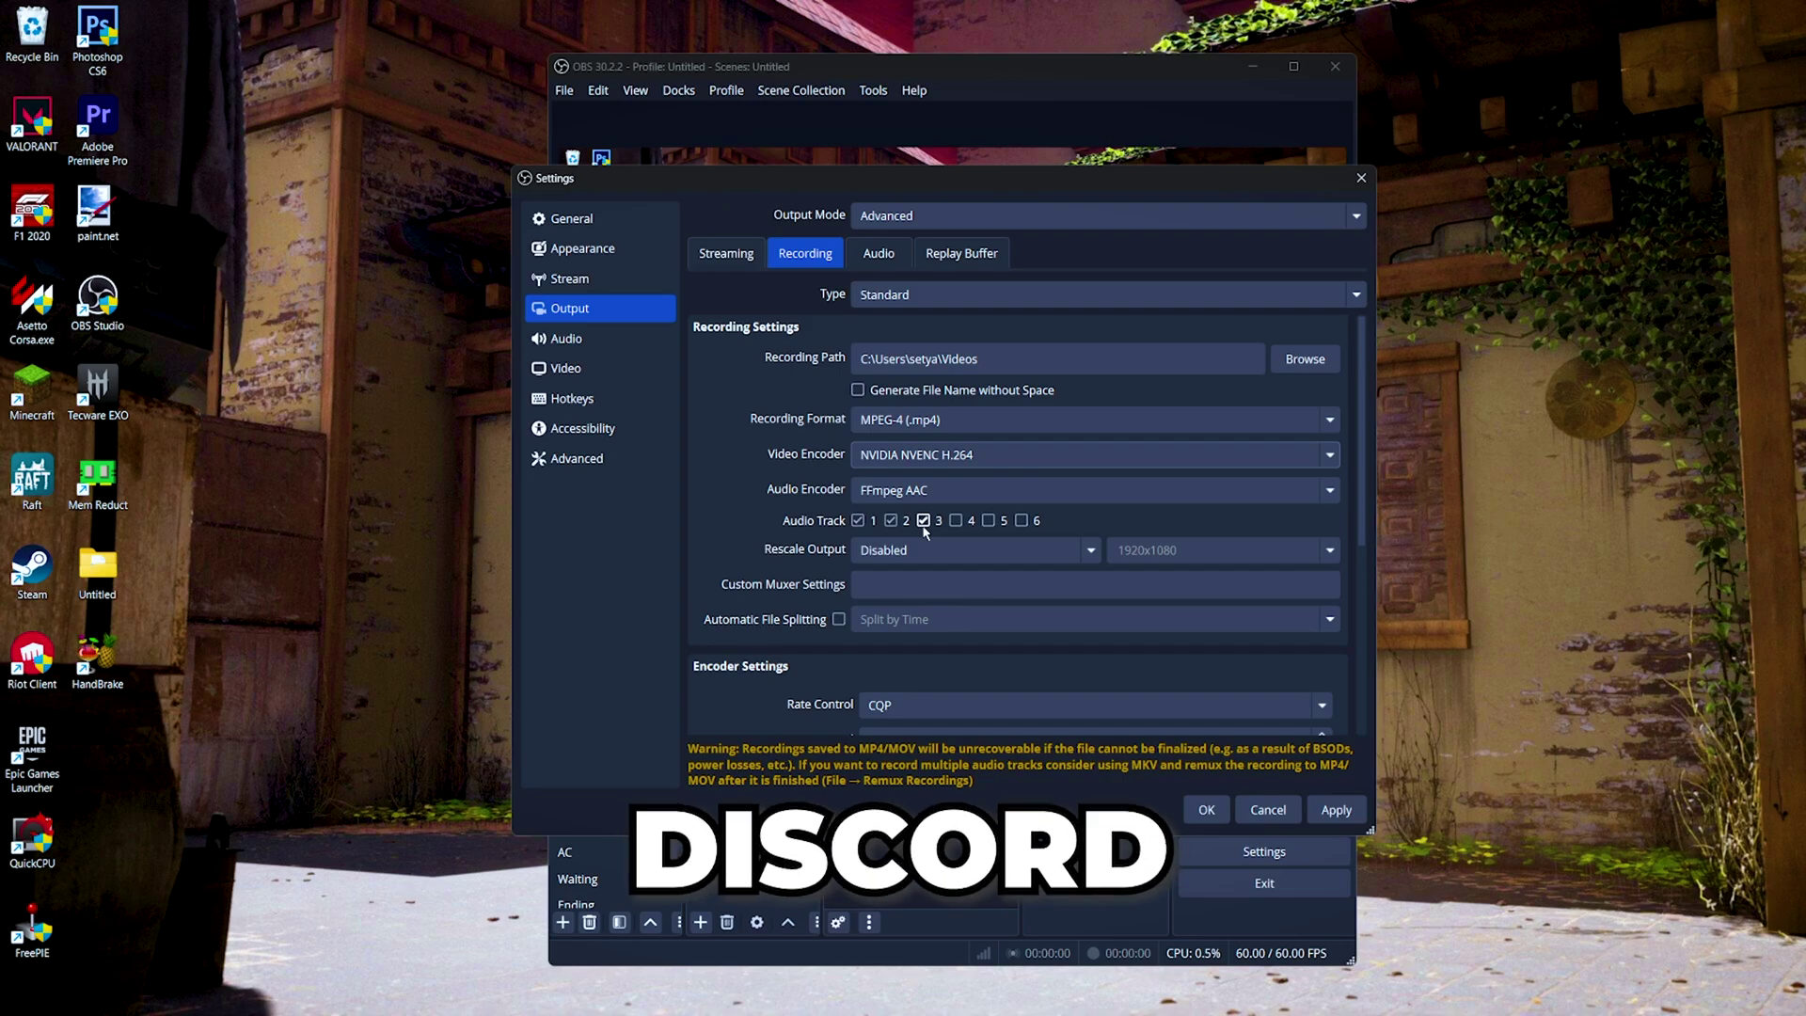
scroll(777, 362, down, 5)
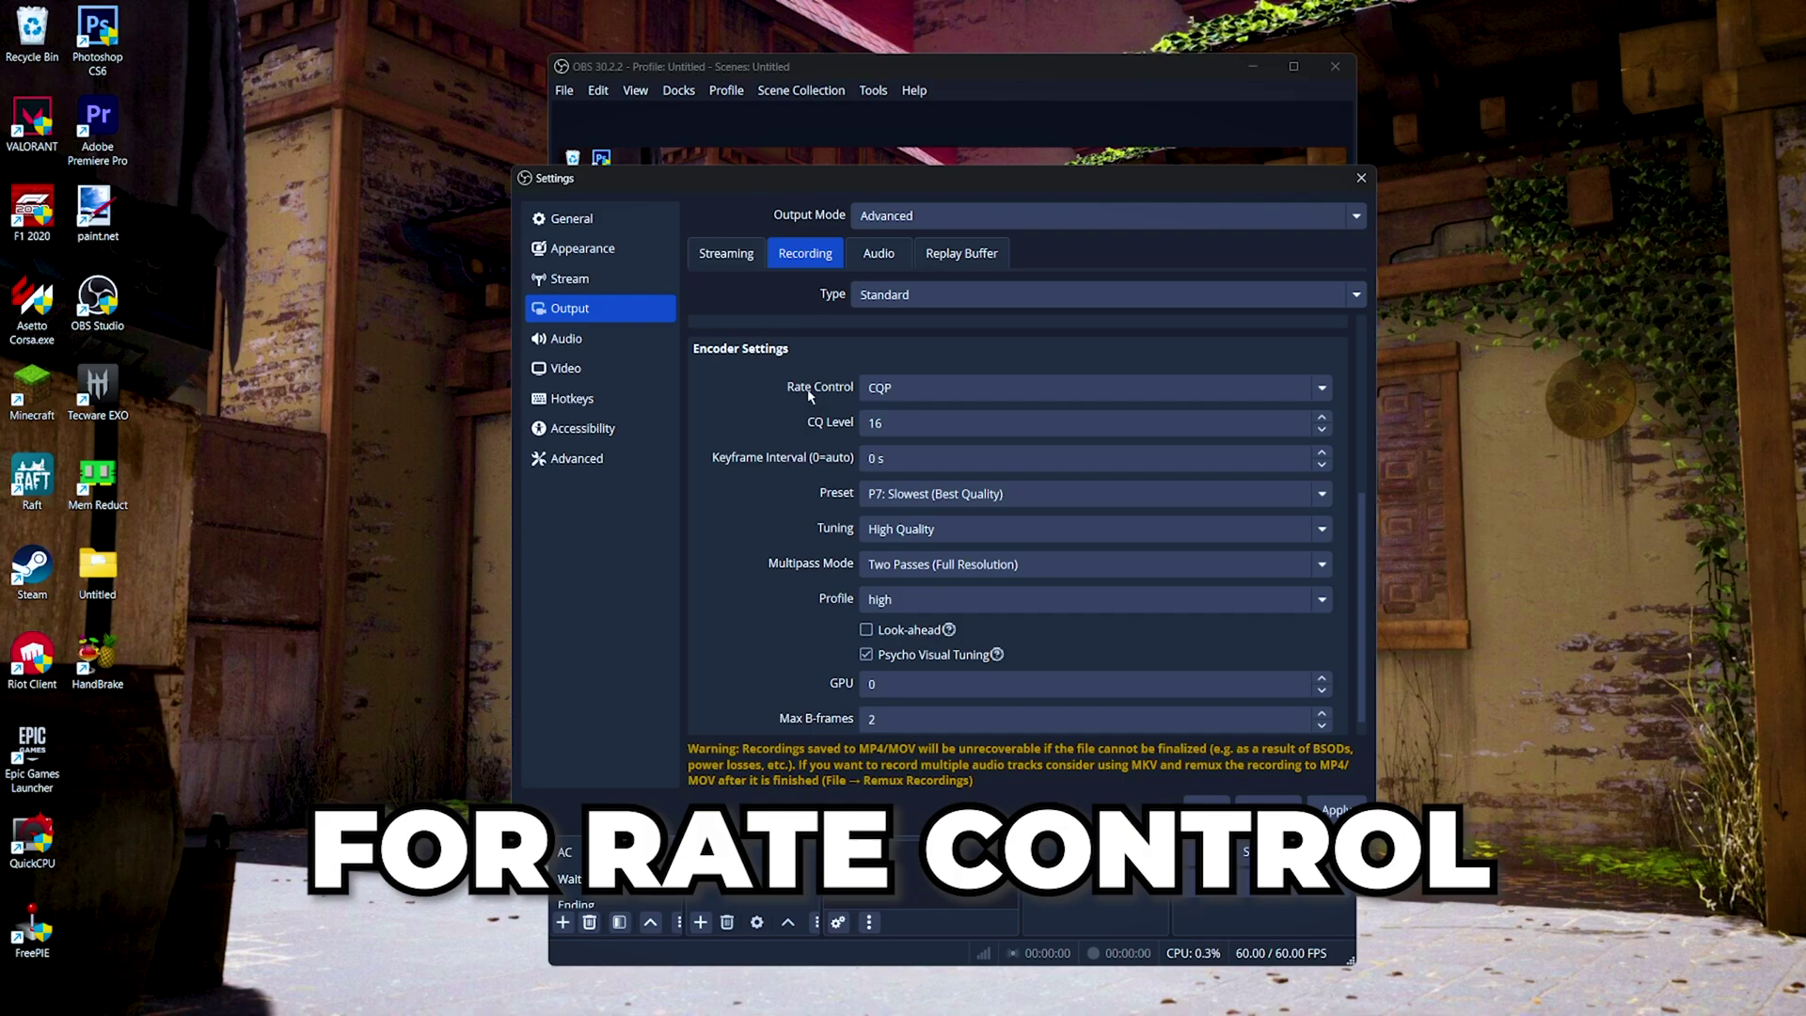
click(902, 391)
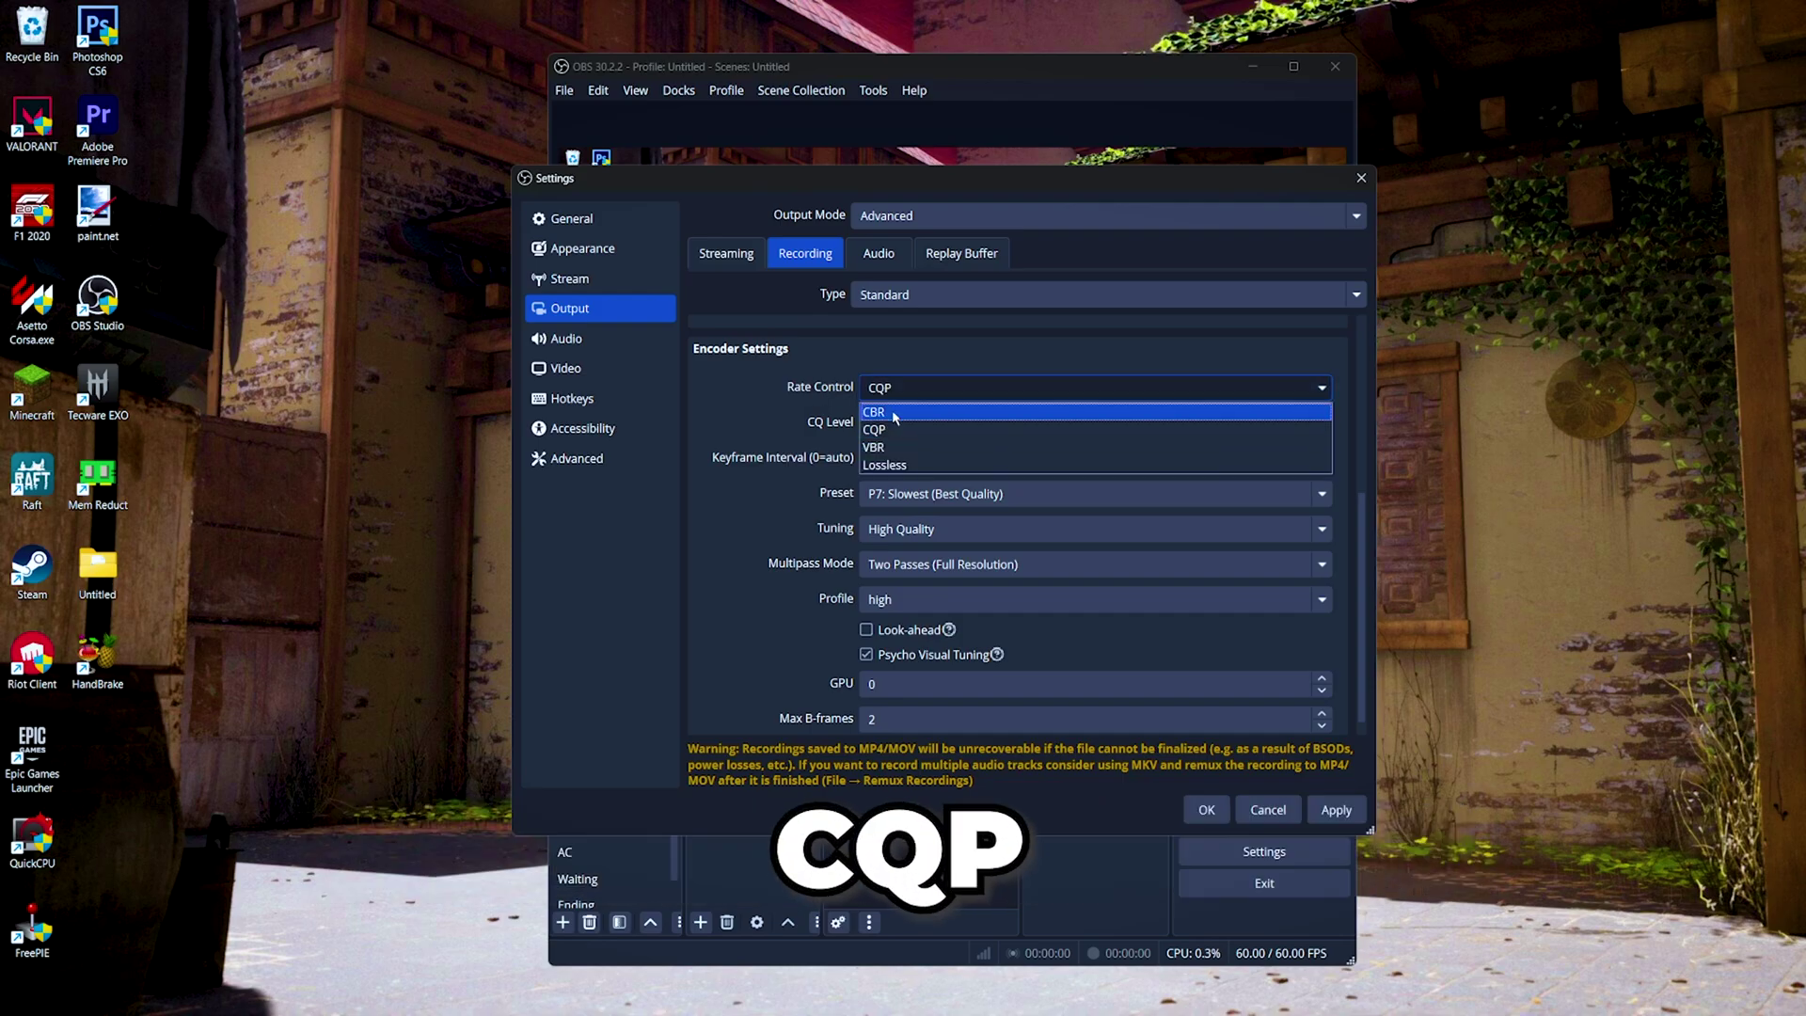
click(891, 429)
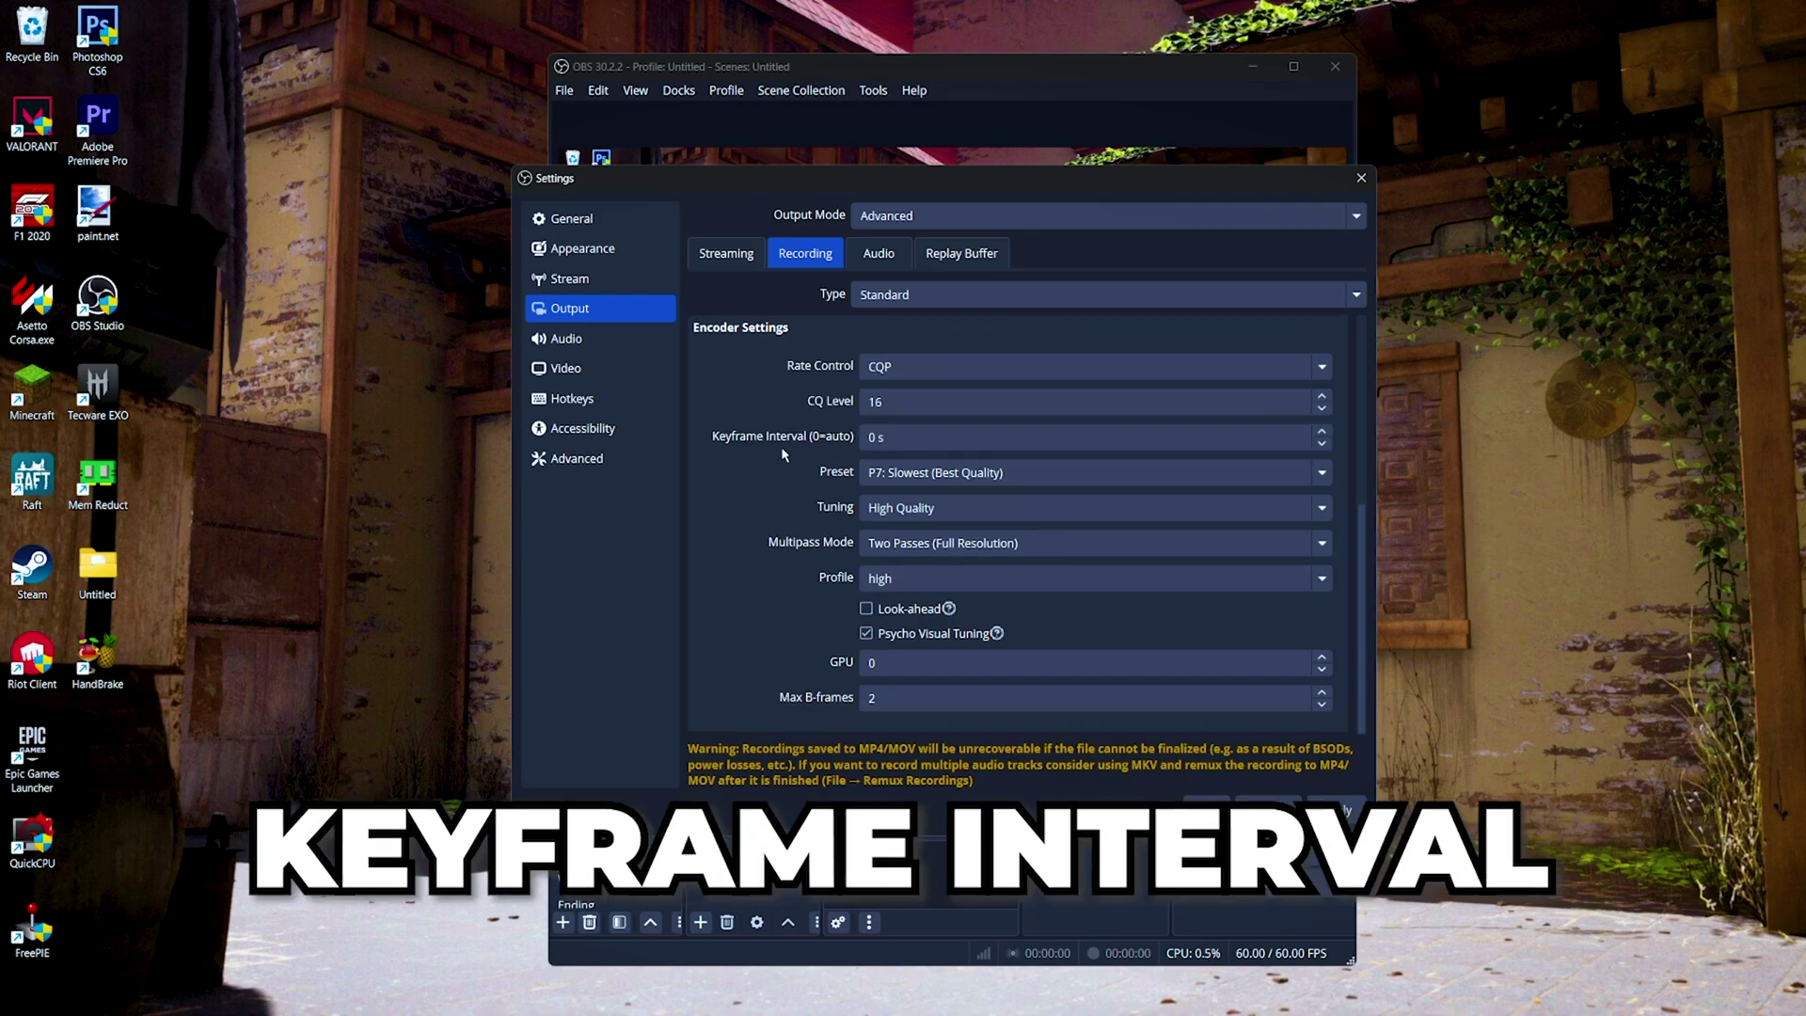
Set keyframe interval 2, preset P6: Slower (Better Quality), keep High Quality tuning, and review multipass mode.
click(872, 440)
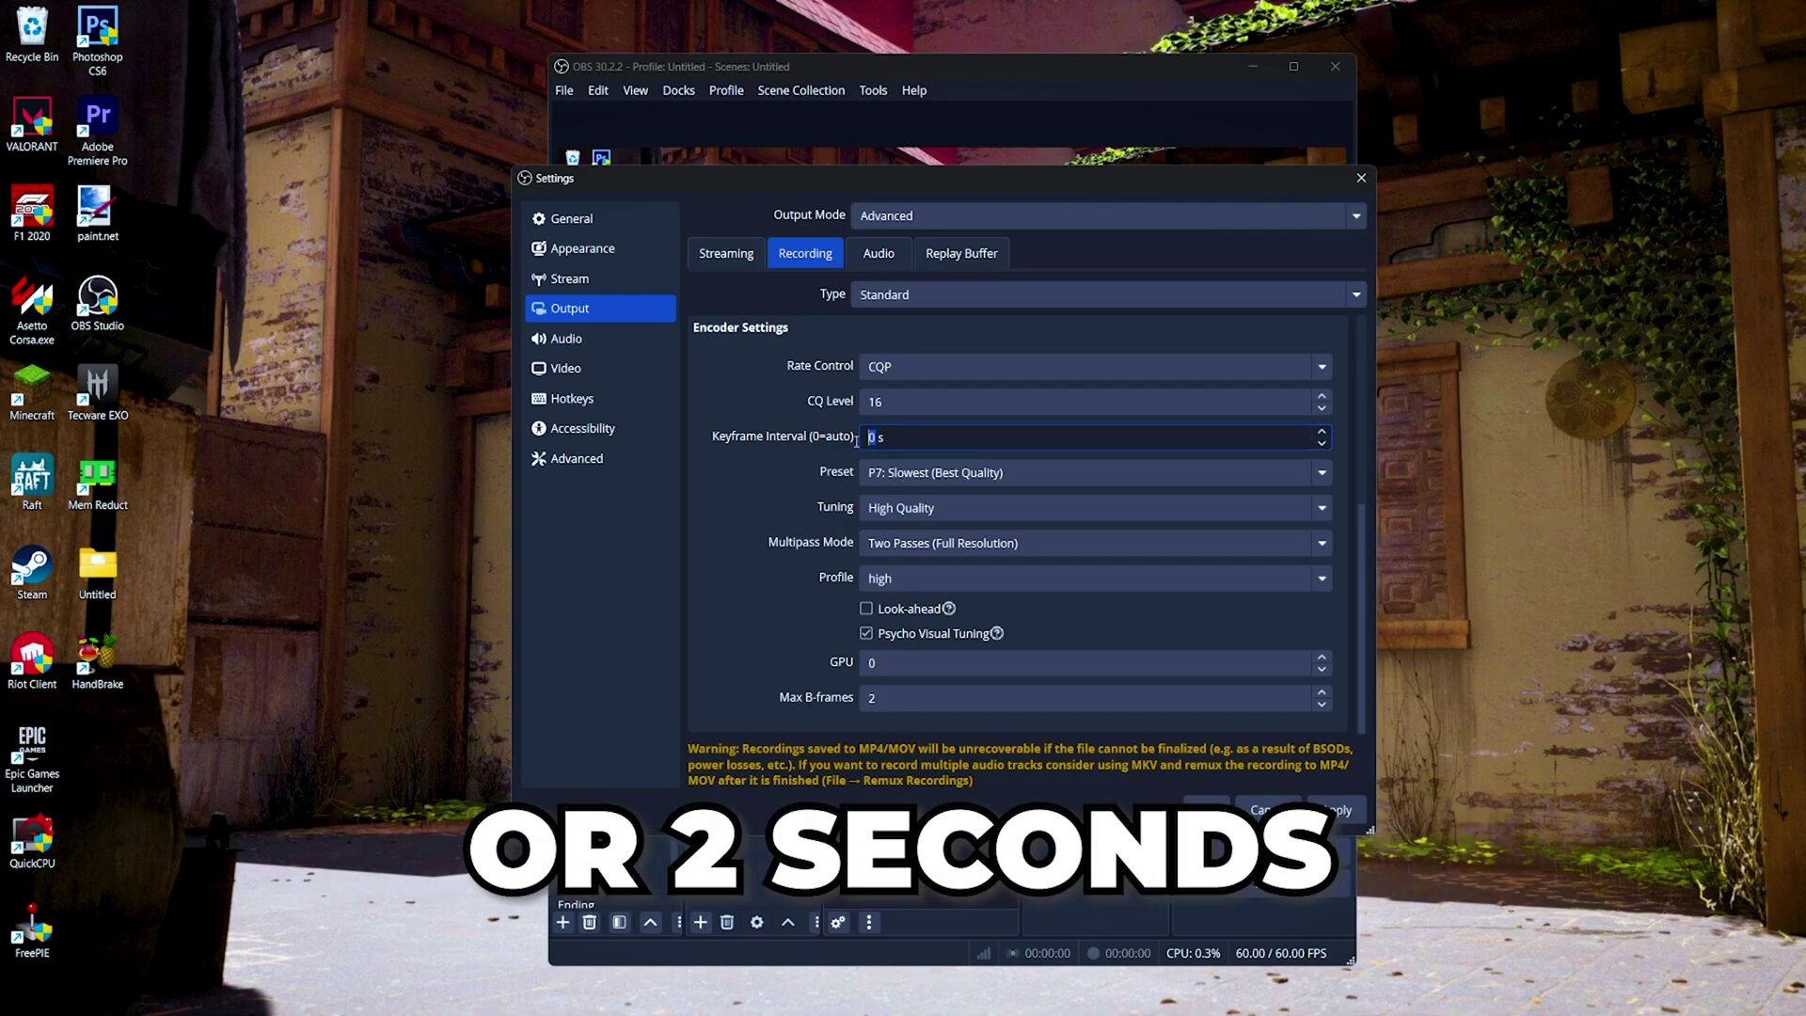
text(2)
click(890, 480)
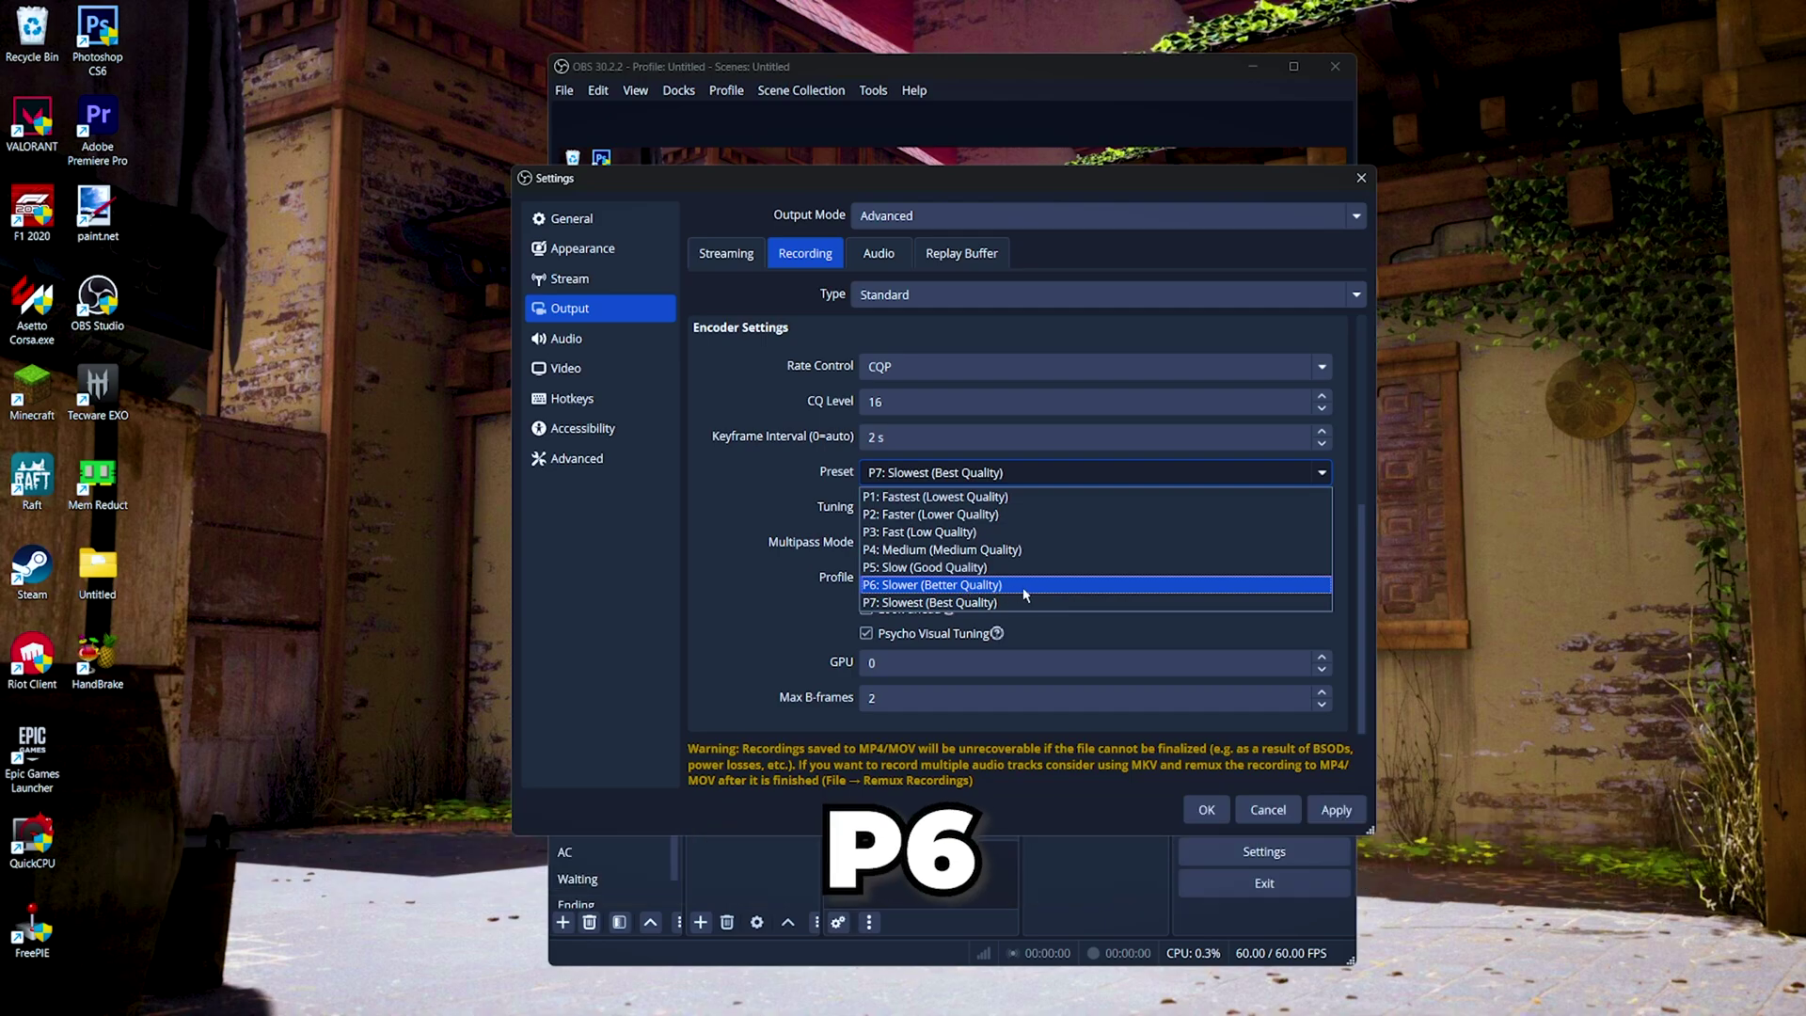
click(1025, 585)
click(867, 513)
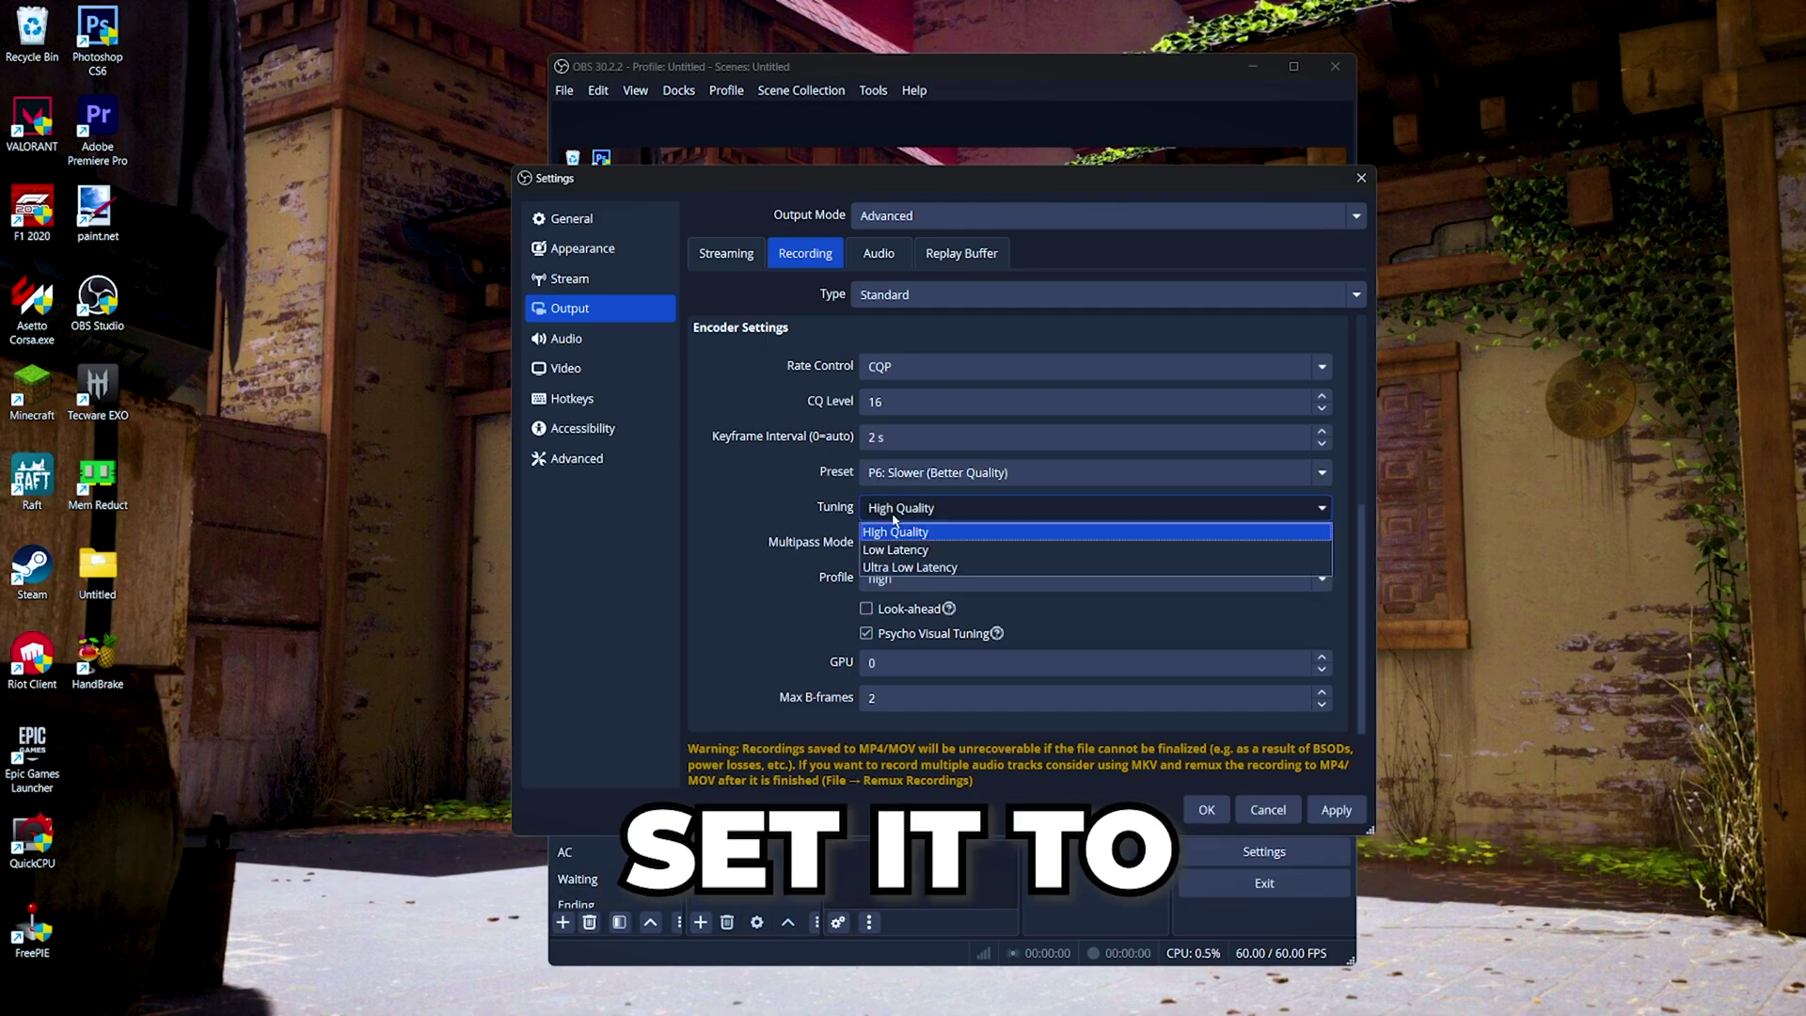
click(891, 525)
click(865, 546)
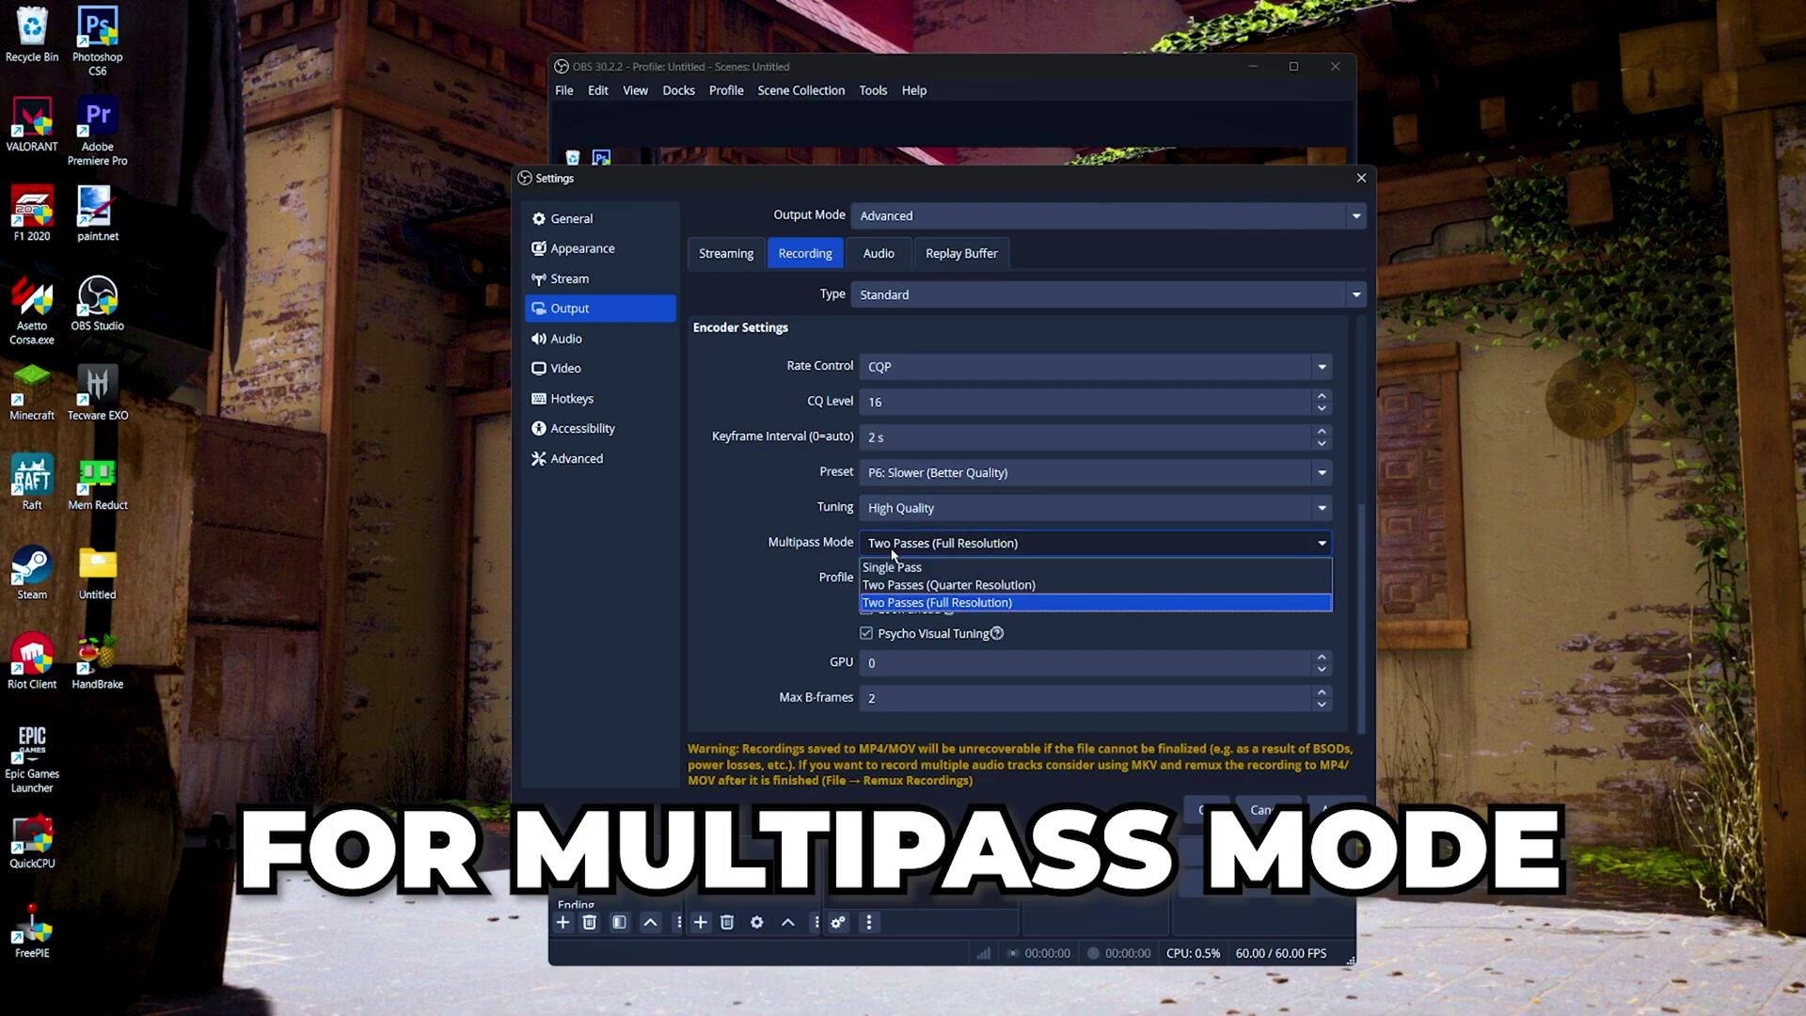
click(1047, 584)
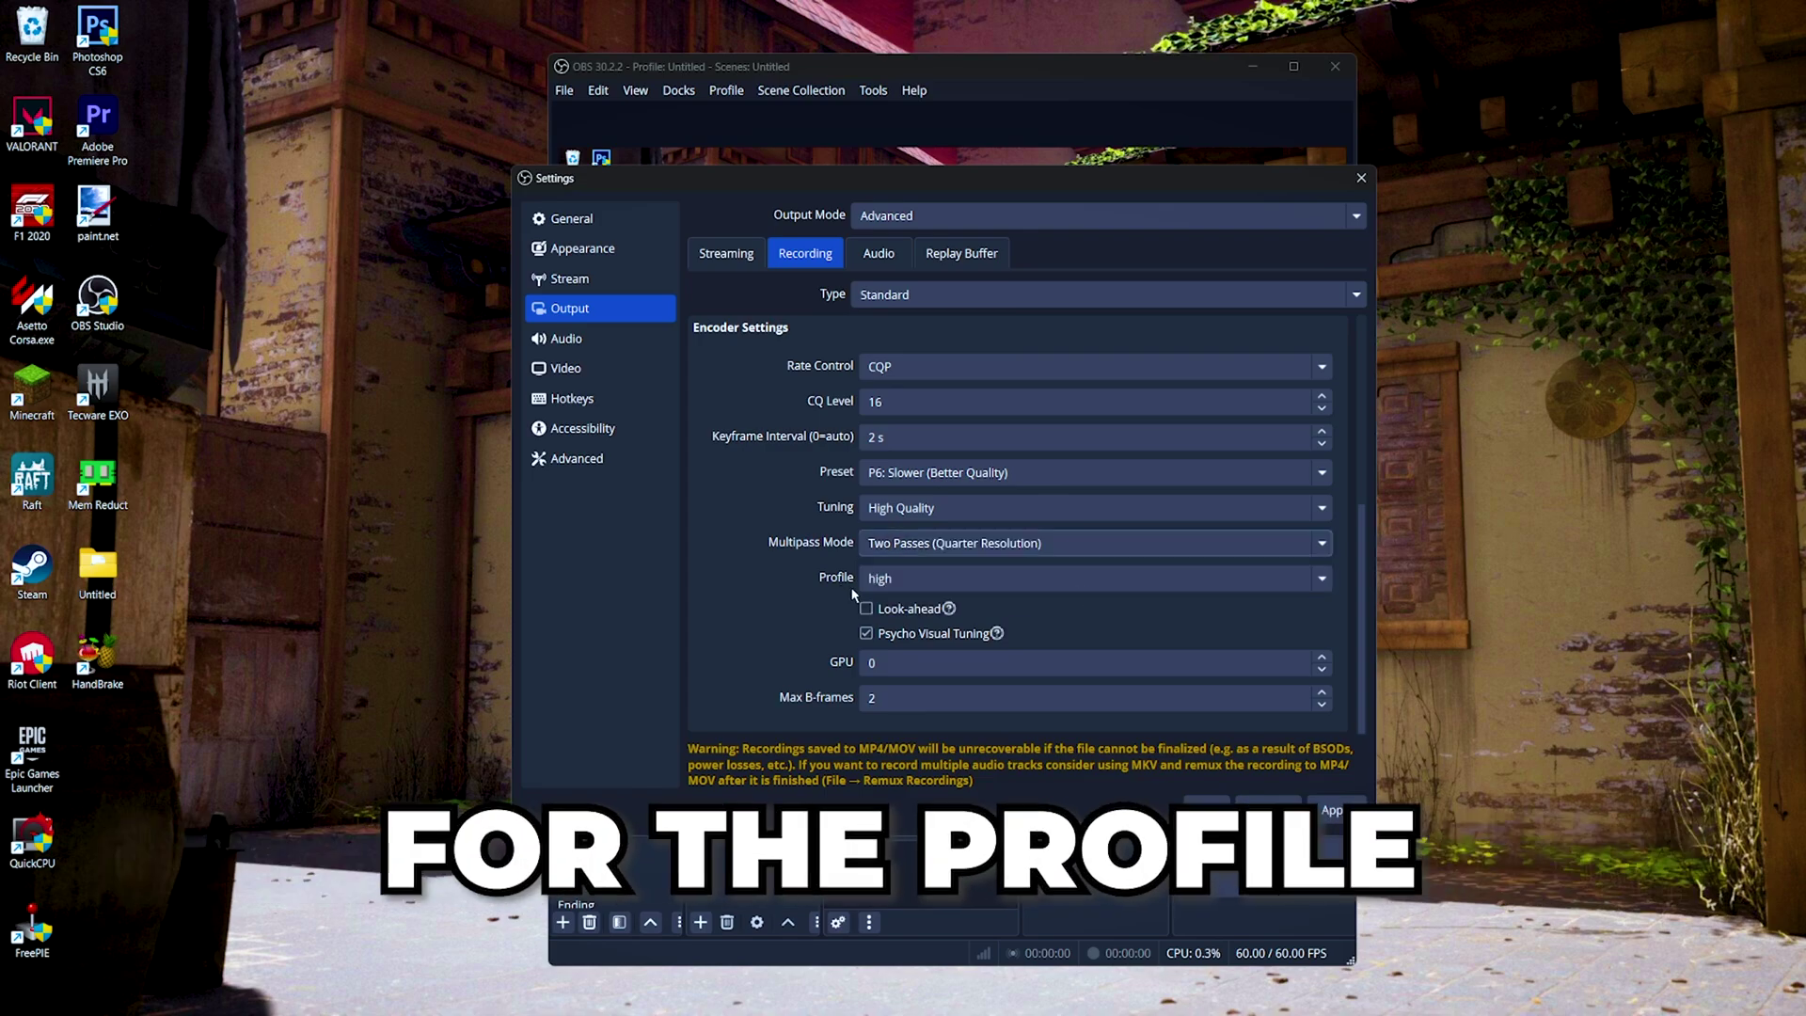
click(905, 579)
click(901, 605)
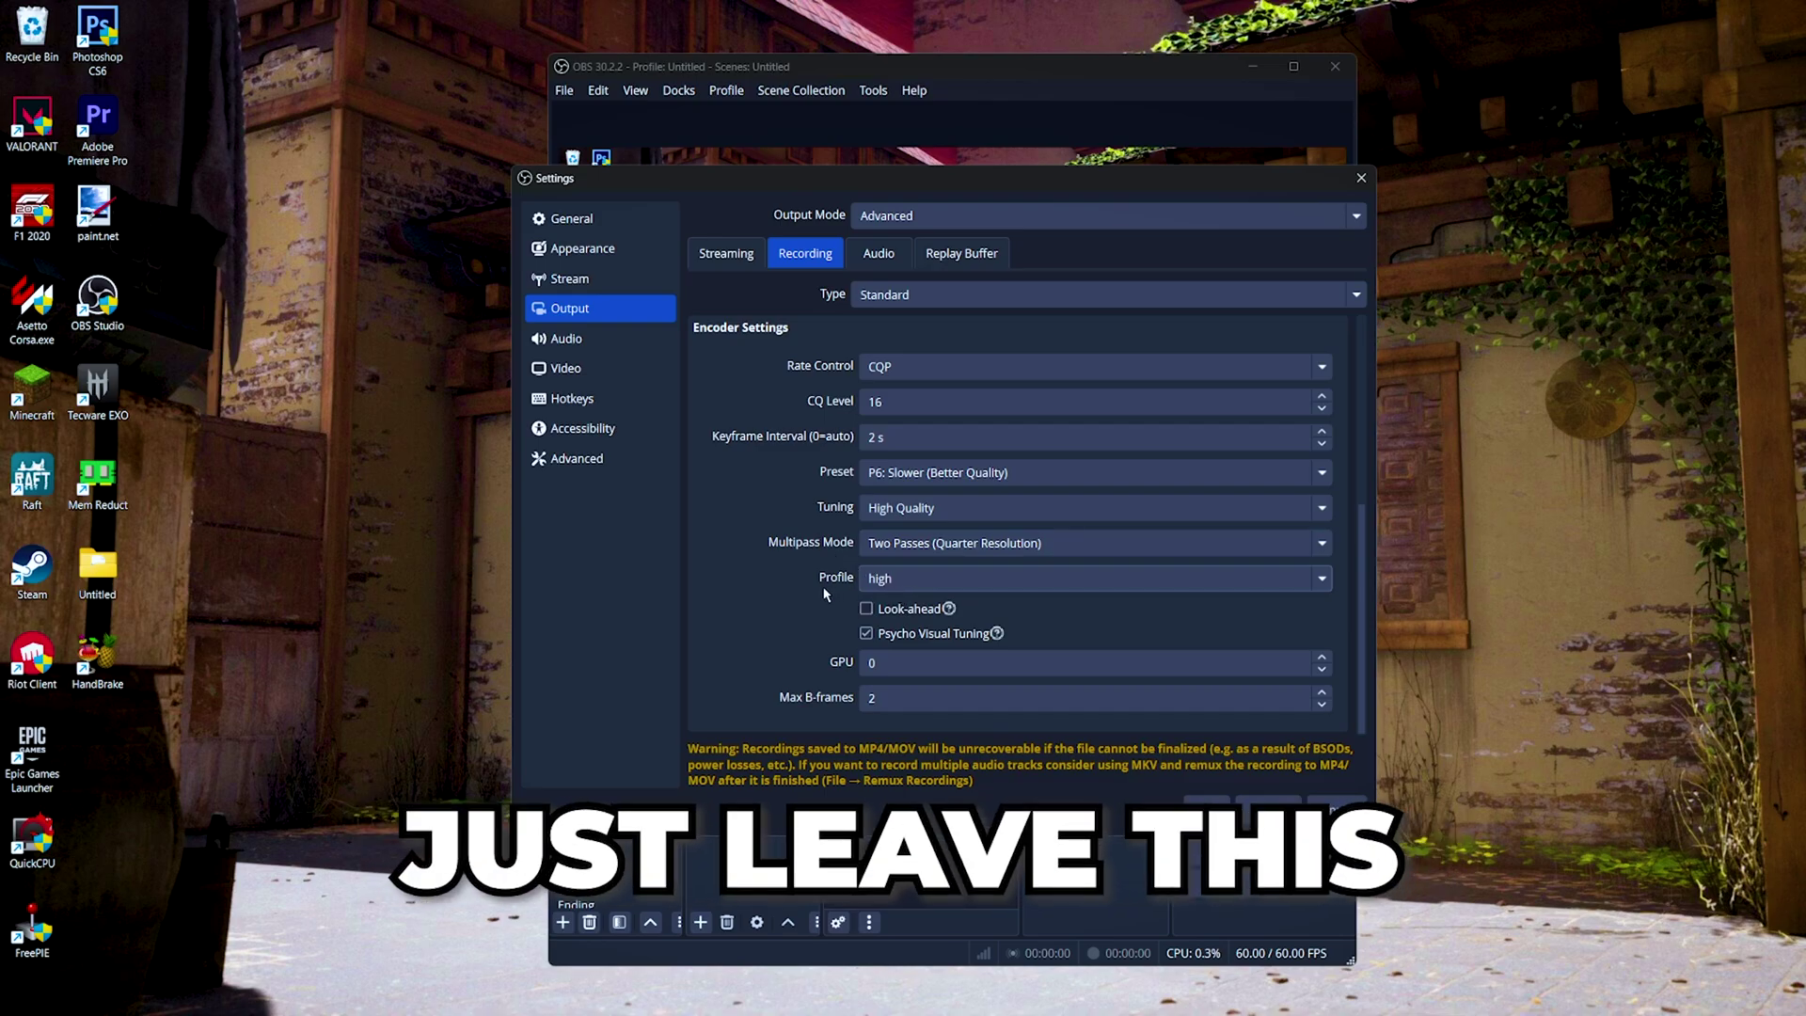
click(906, 579)
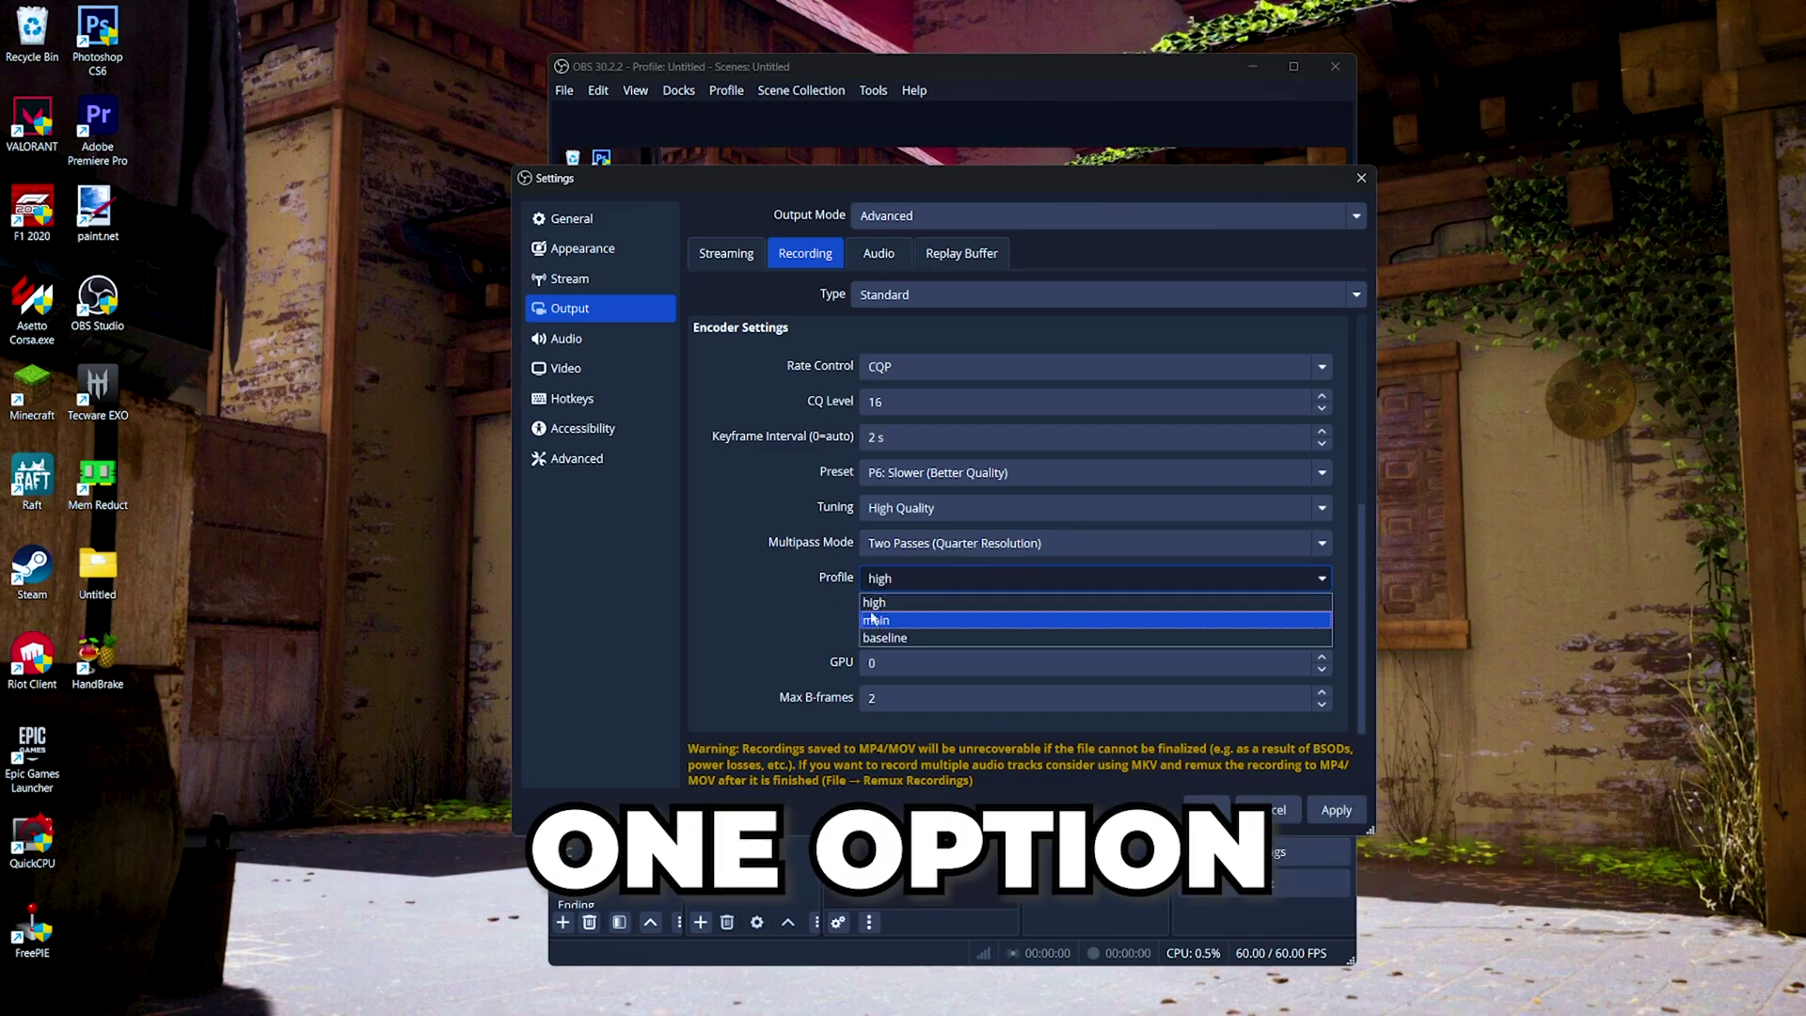
click(896, 594)
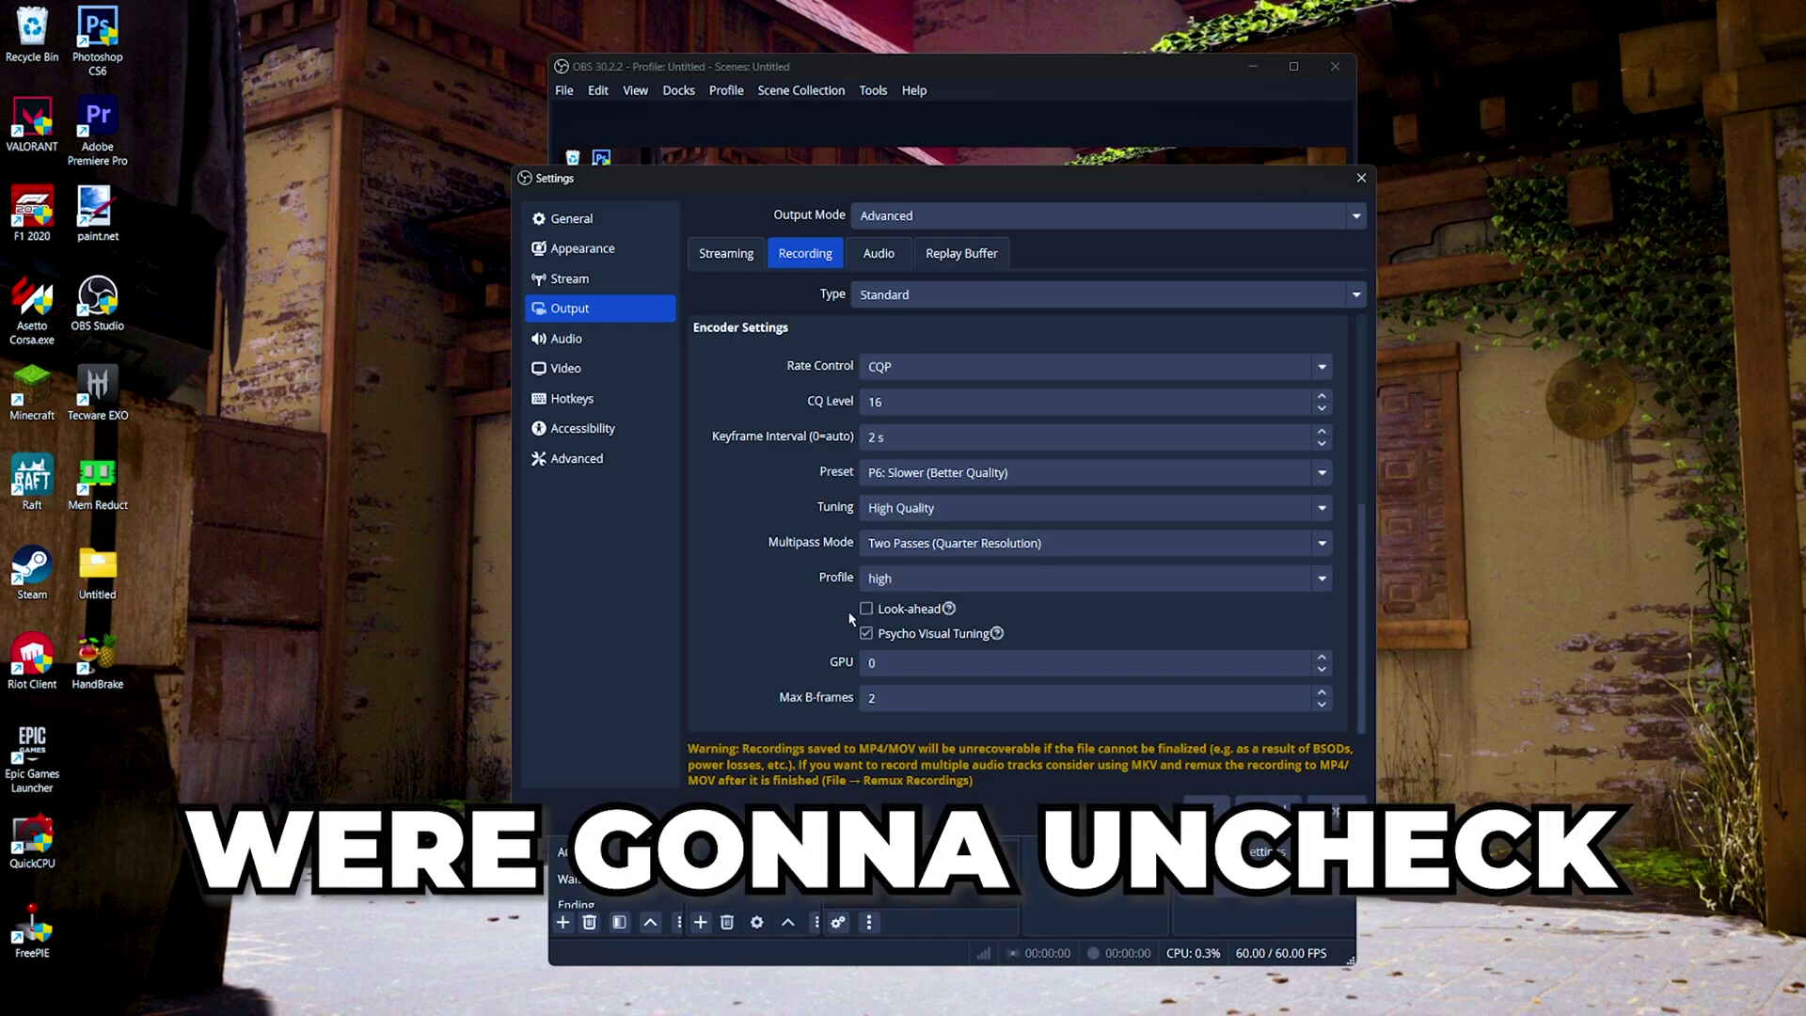
click(867, 636)
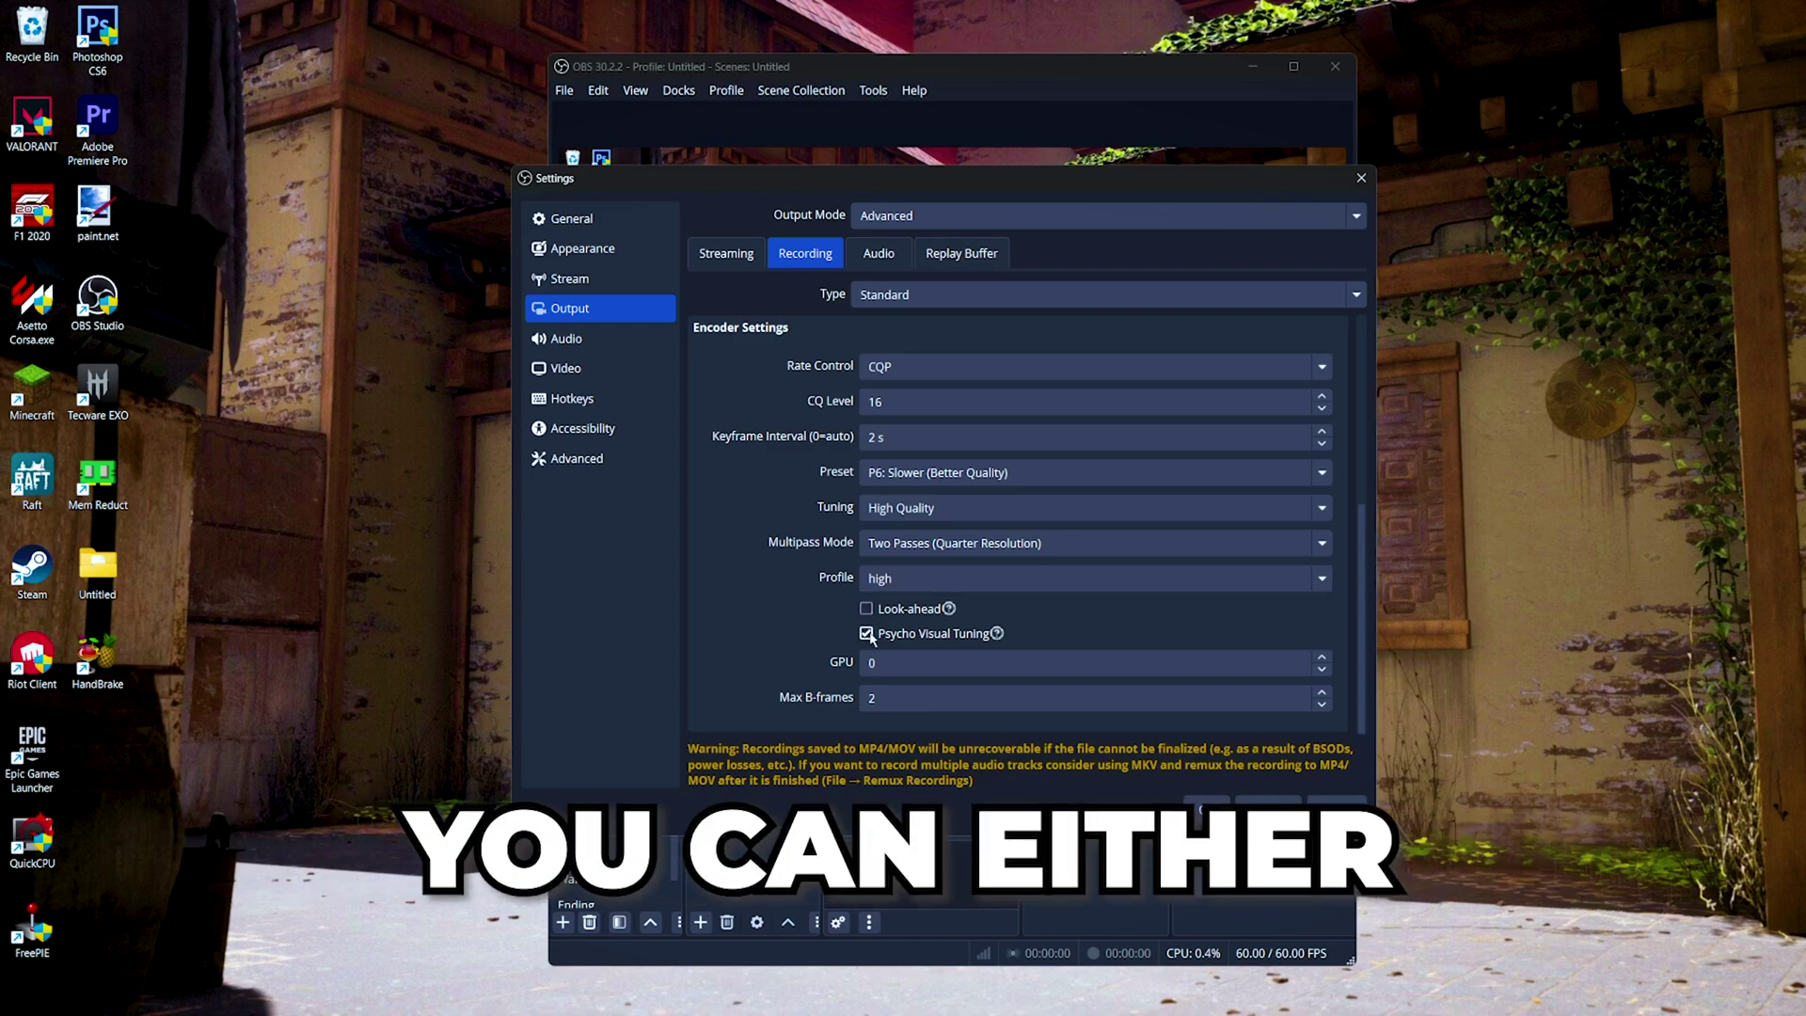
click(867, 637)
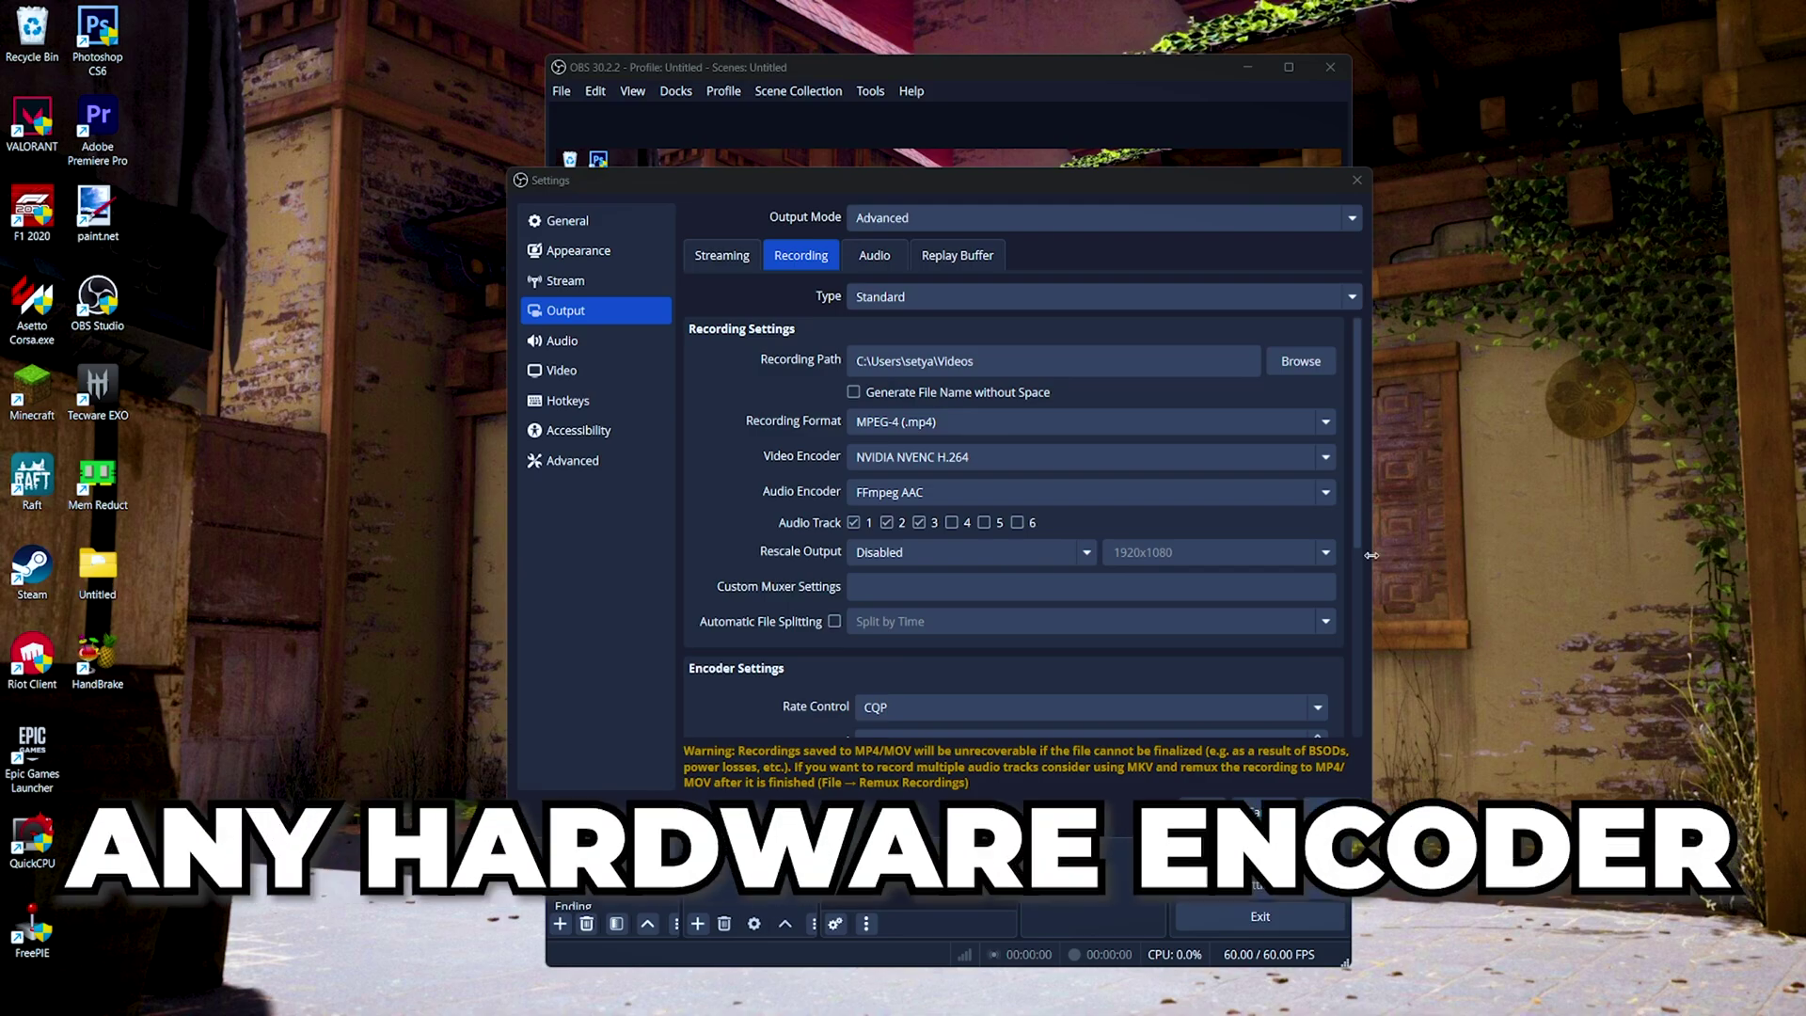
Switch the recording video encoder to x264 and bring its encoder settings into view.
click(950, 457)
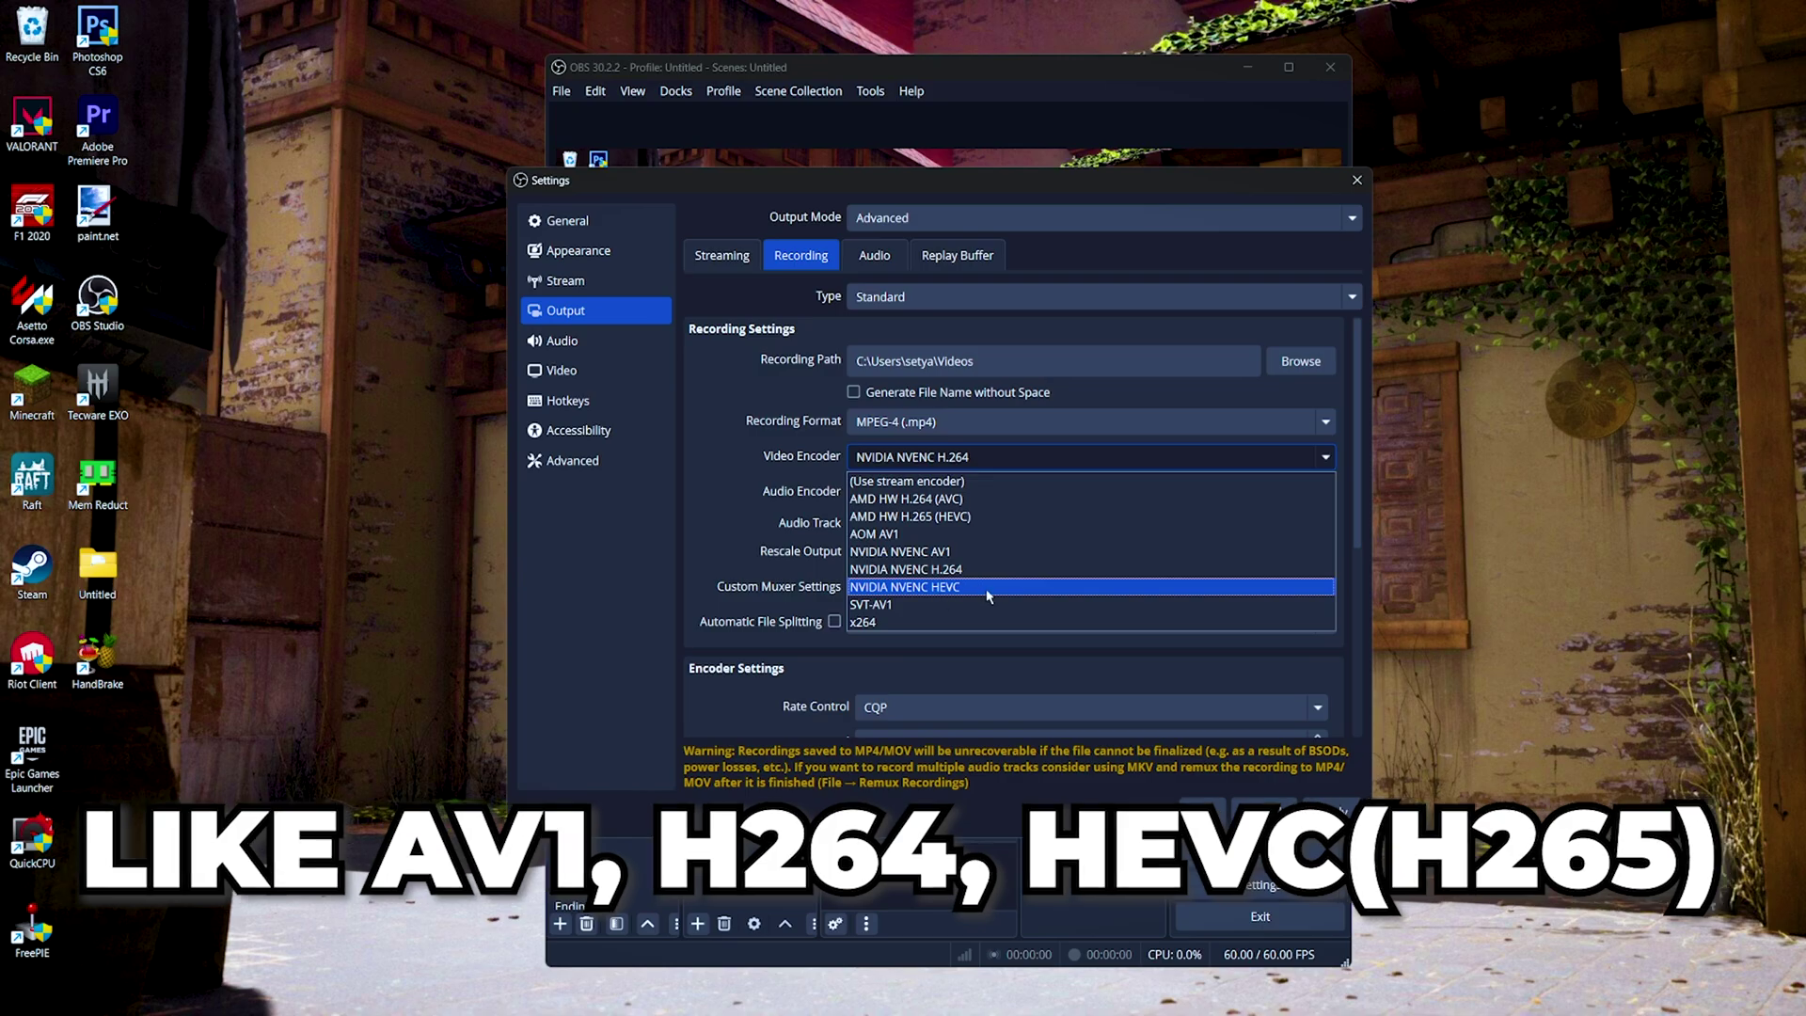
click(891, 624)
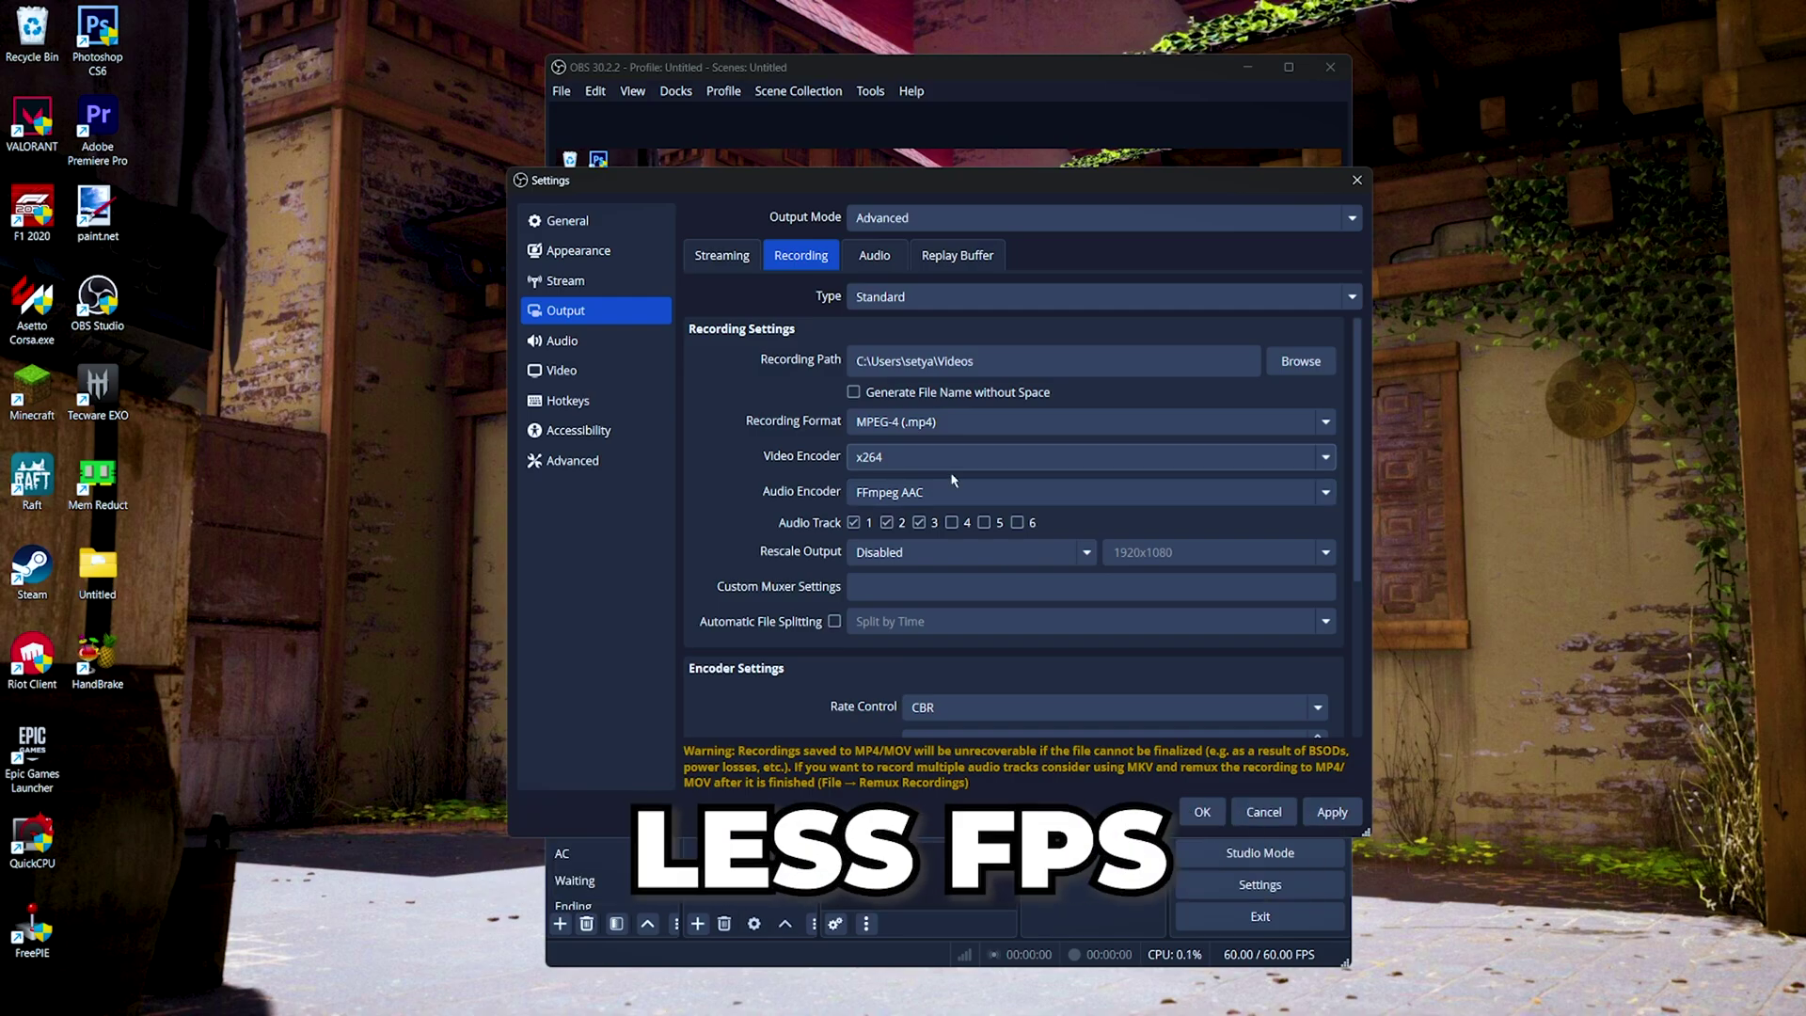
scroll(953, 481, down, 3)
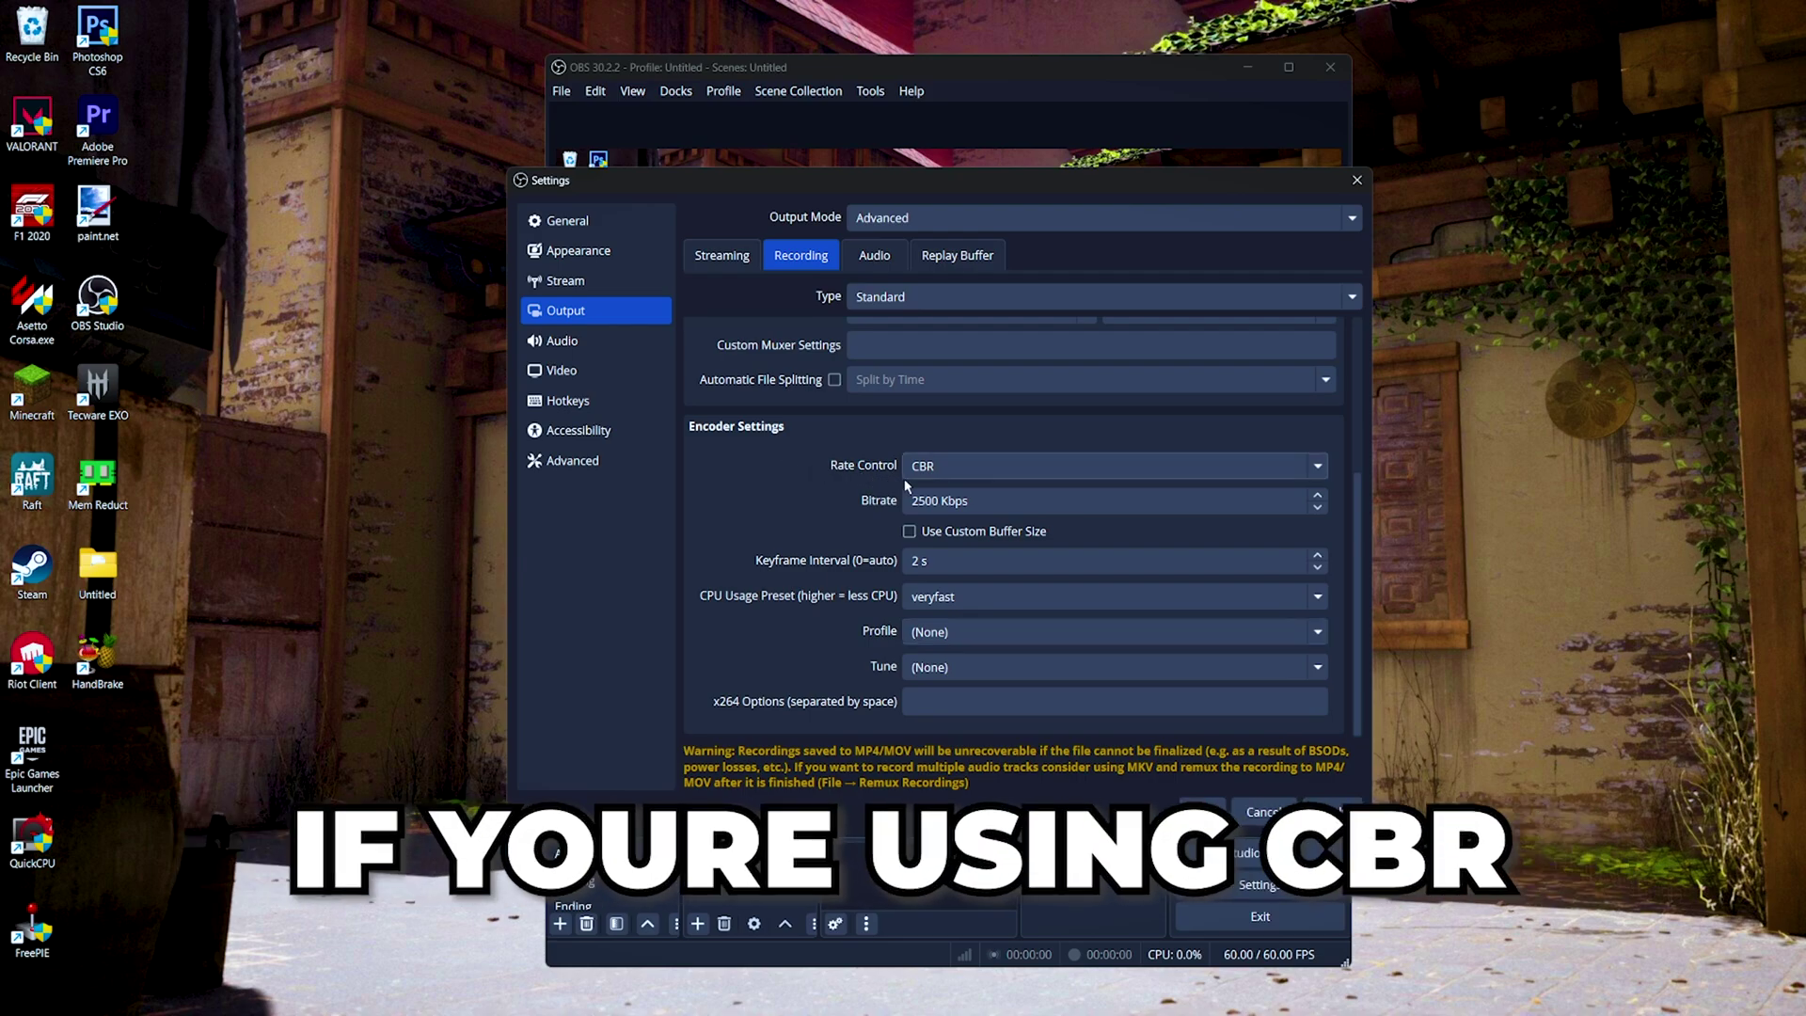
Raise the recording bitrate from 2500 to 25000 Kbps.
click(941, 501)
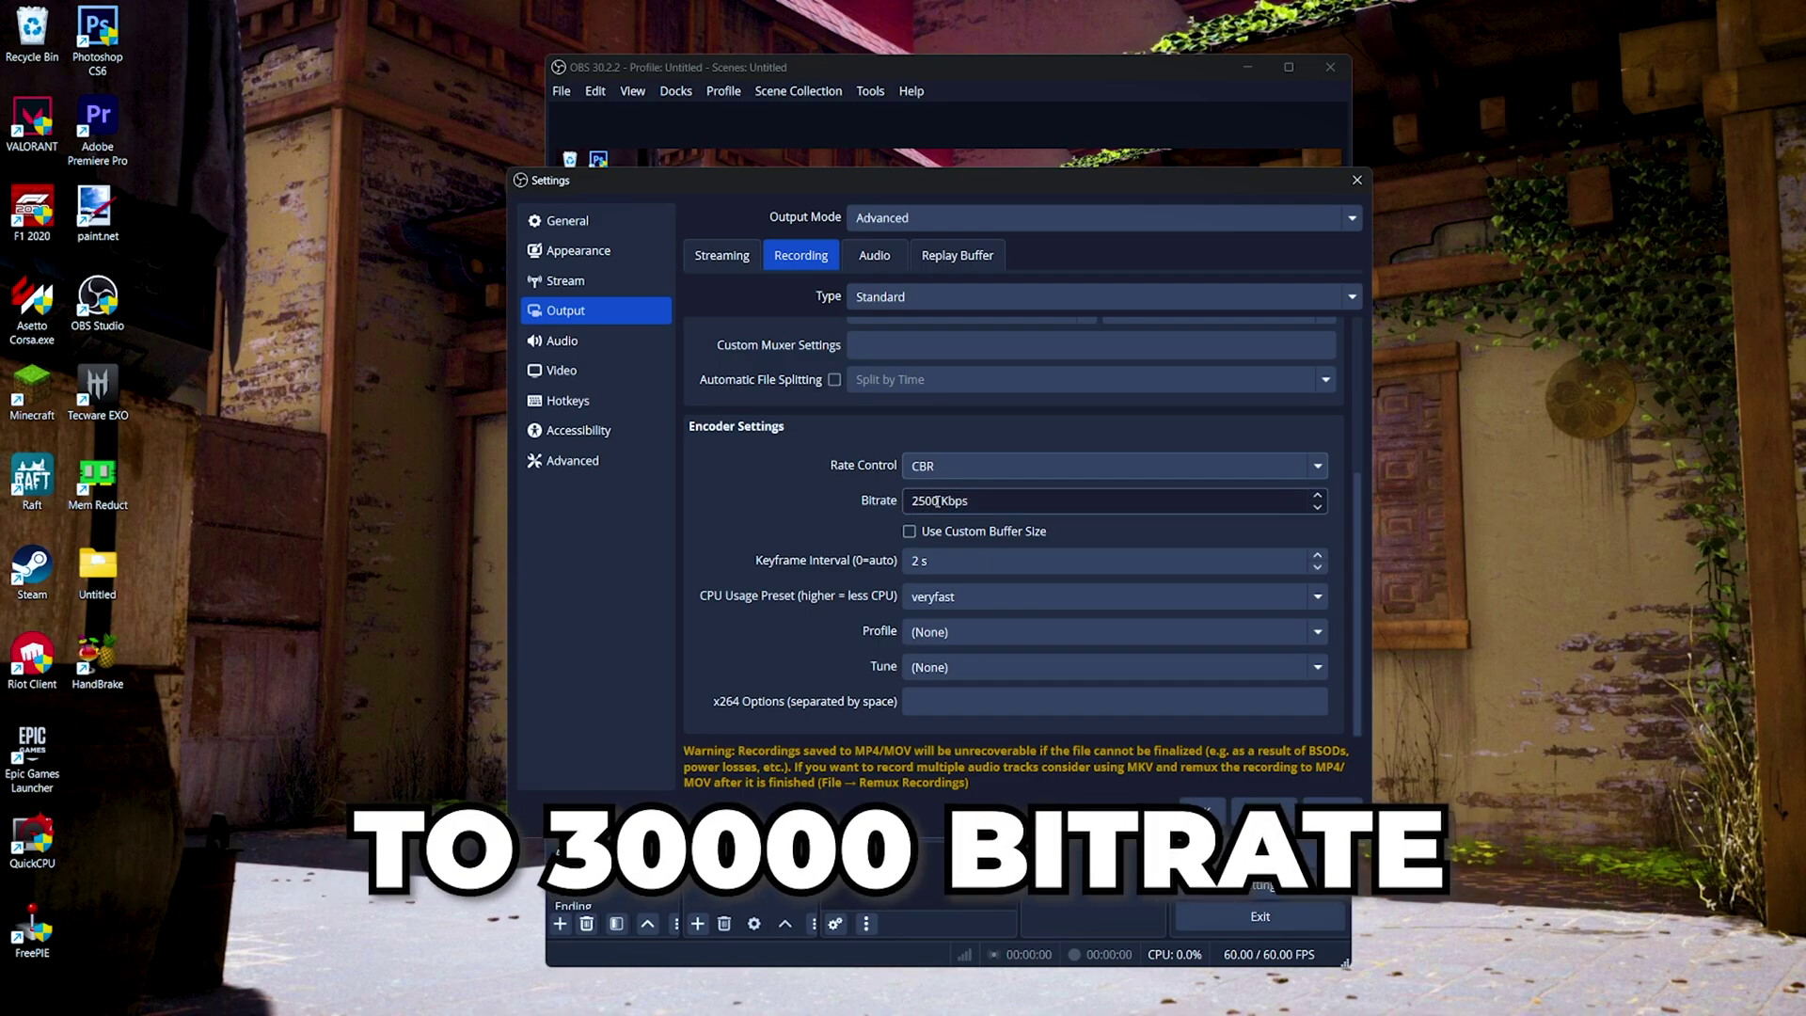
drag(940, 500, 882, 506)
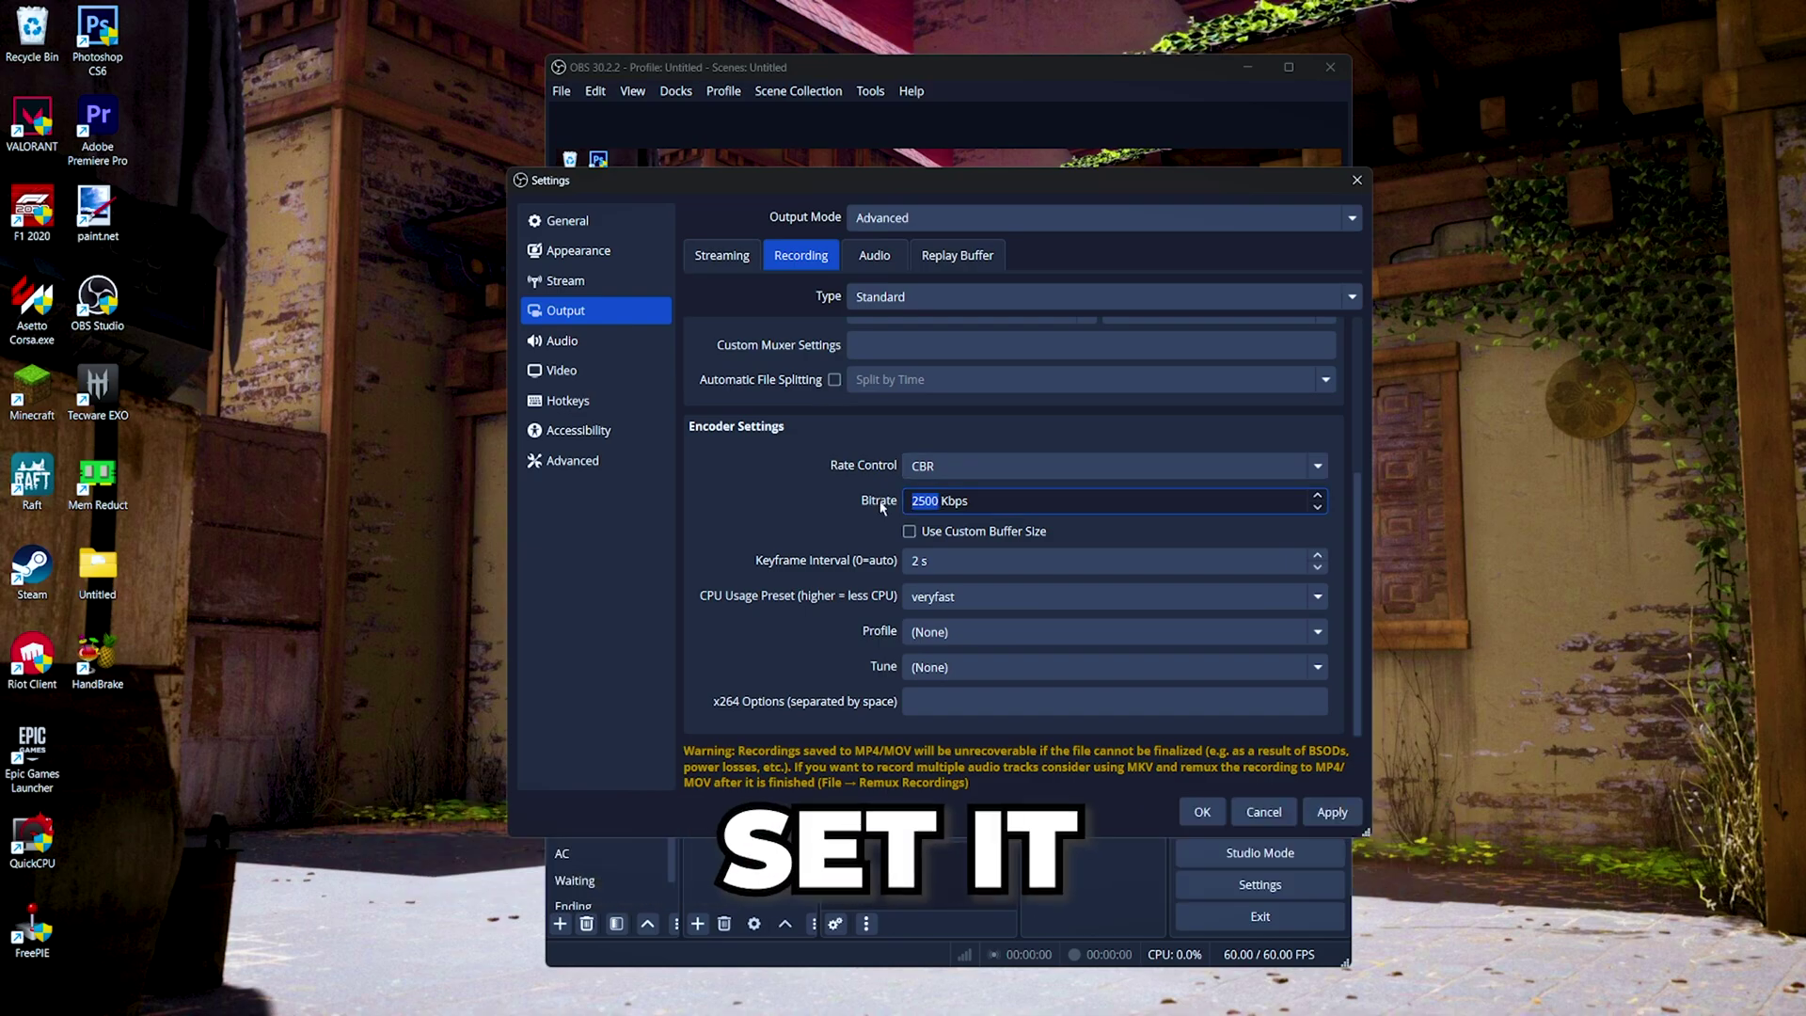
text(25000)
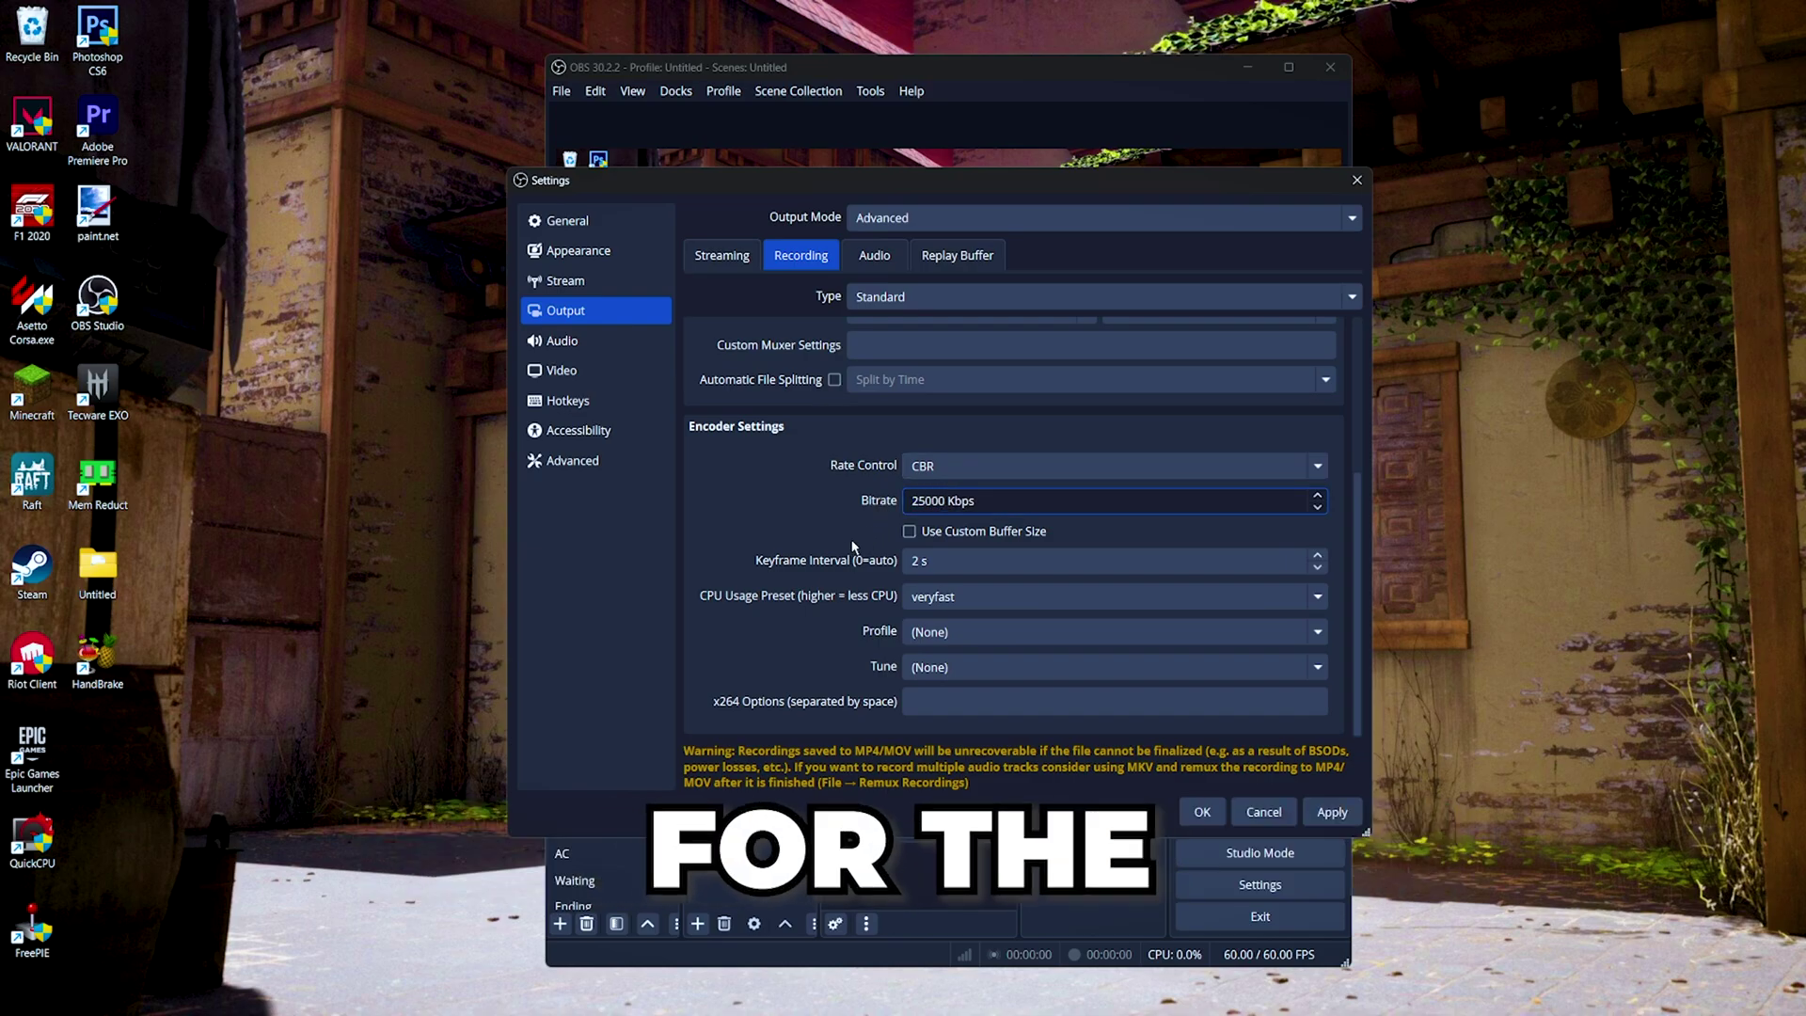
click(828, 573)
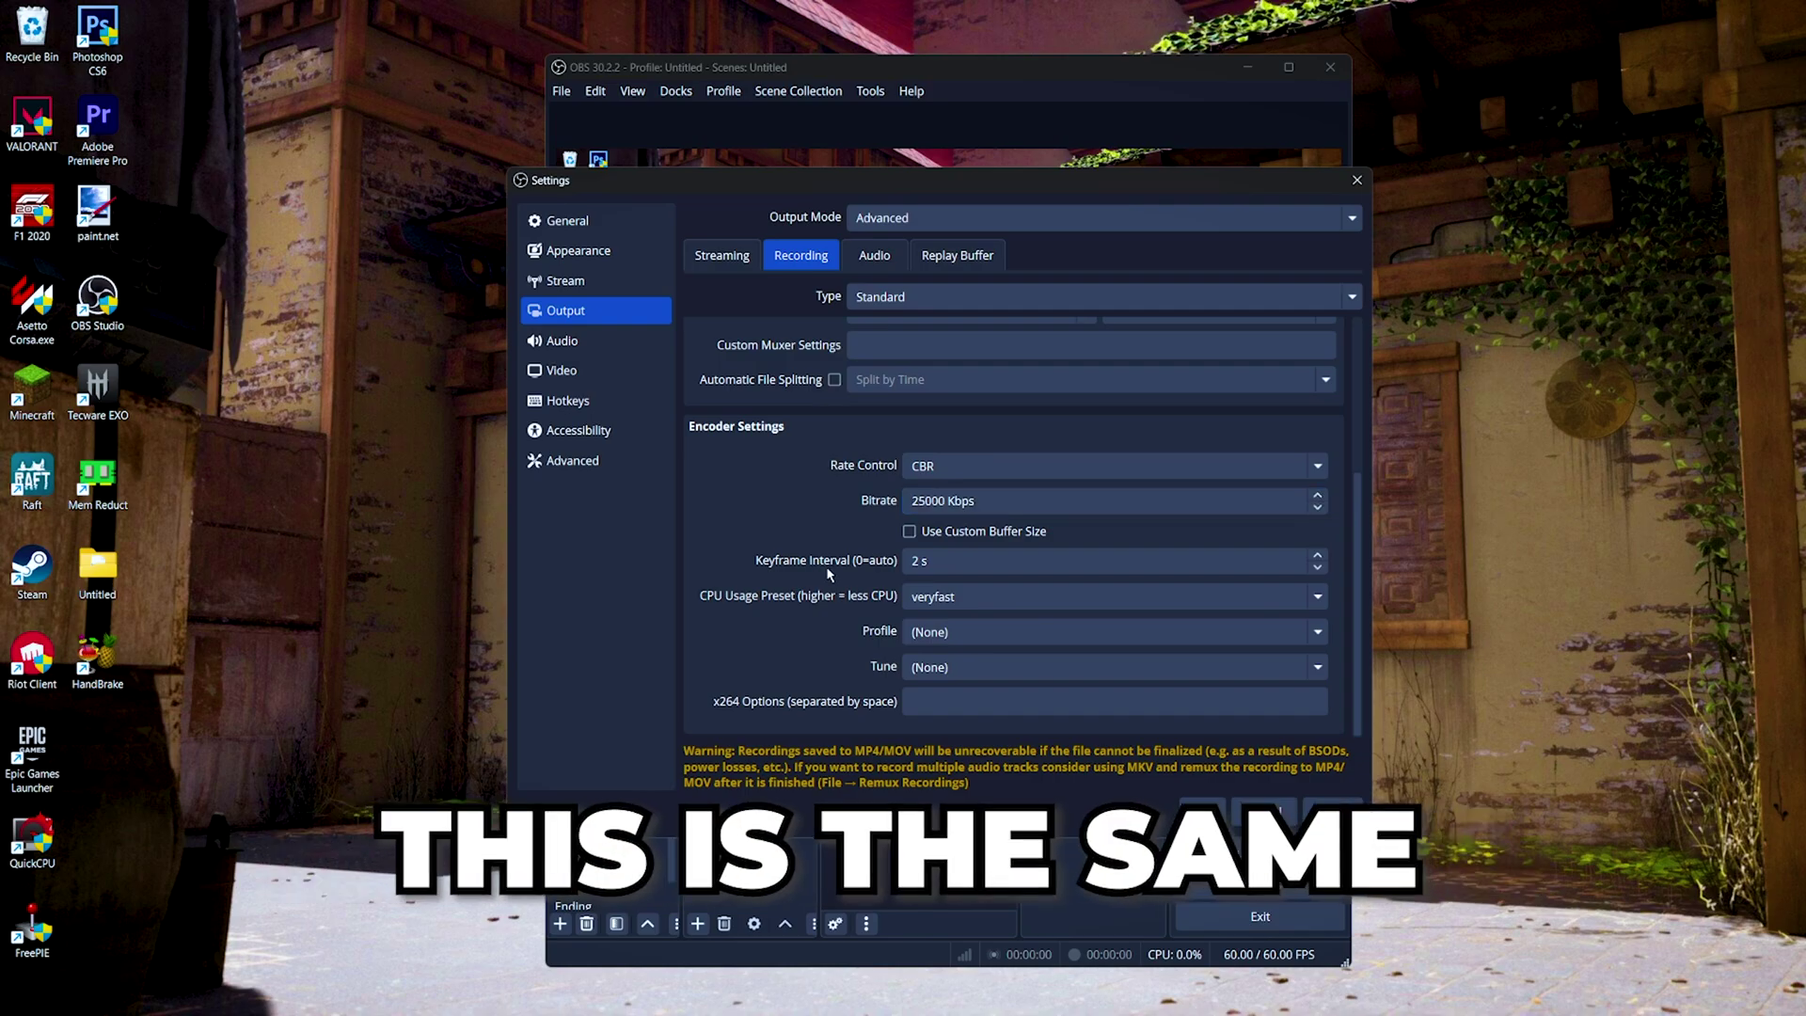
click(908, 570)
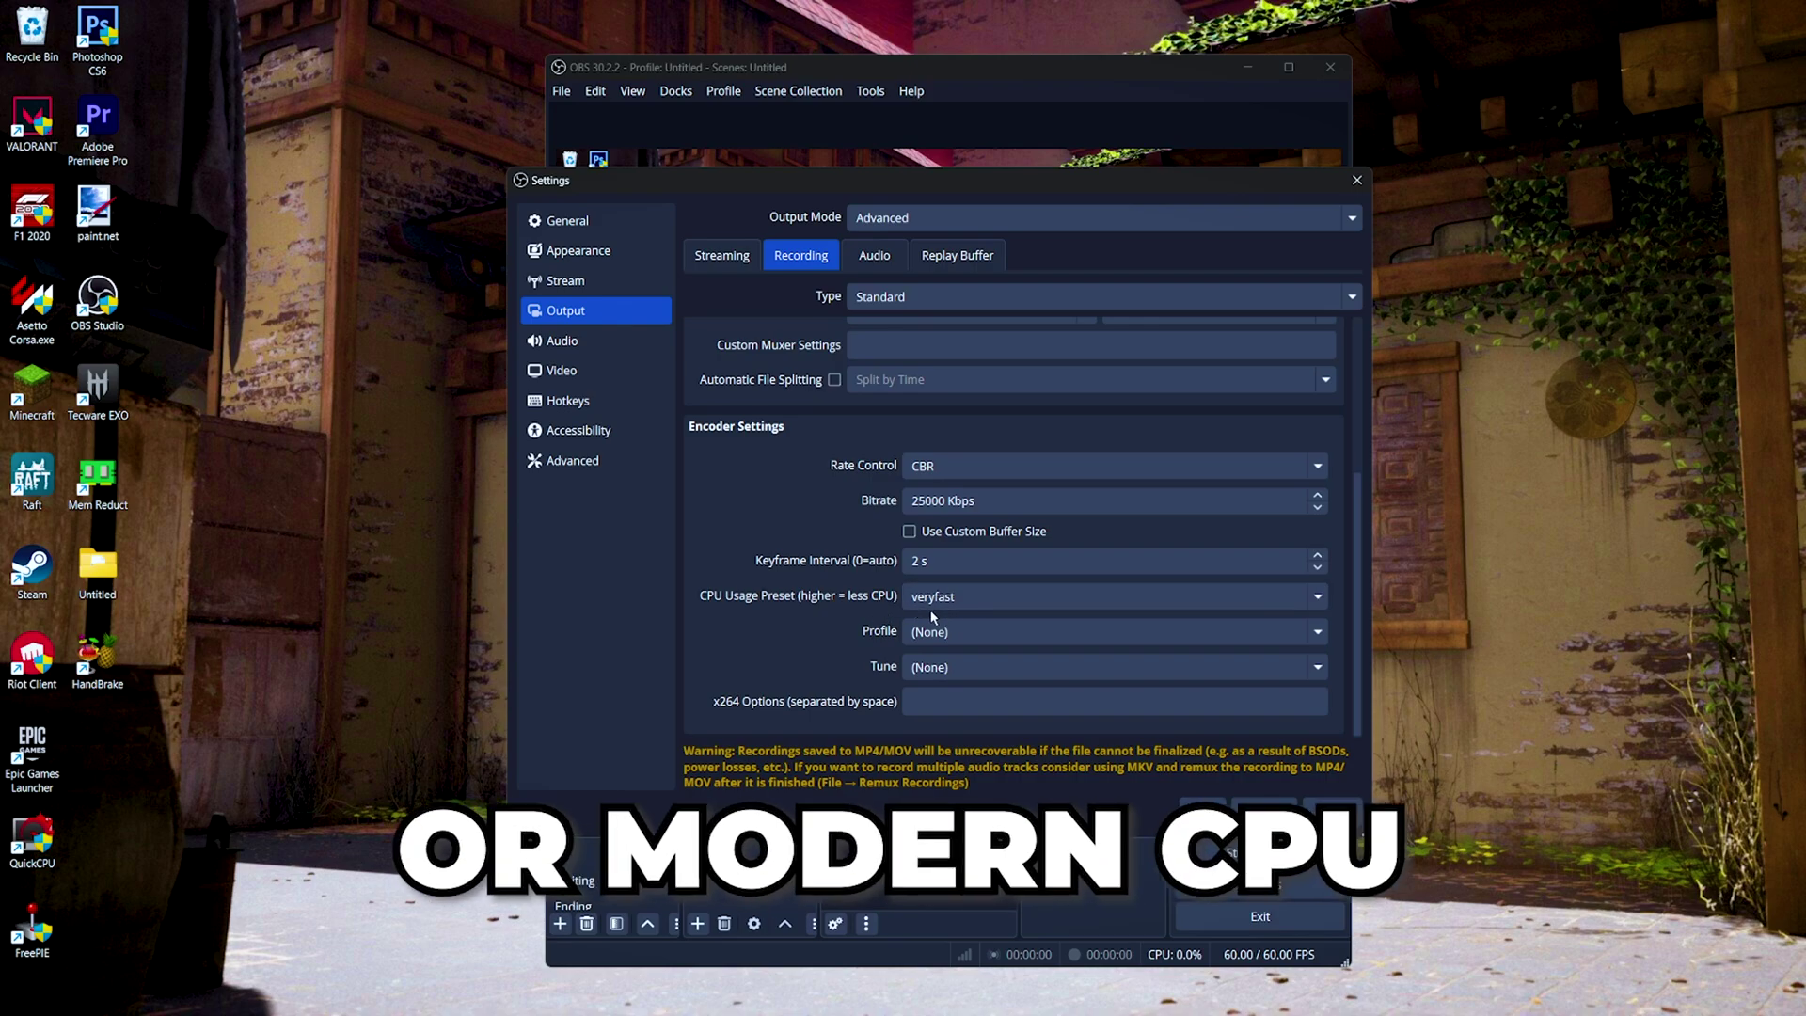
Set the encoder profile to high, trying the superfast then ultrafast CPU presets.
click(955, 602)
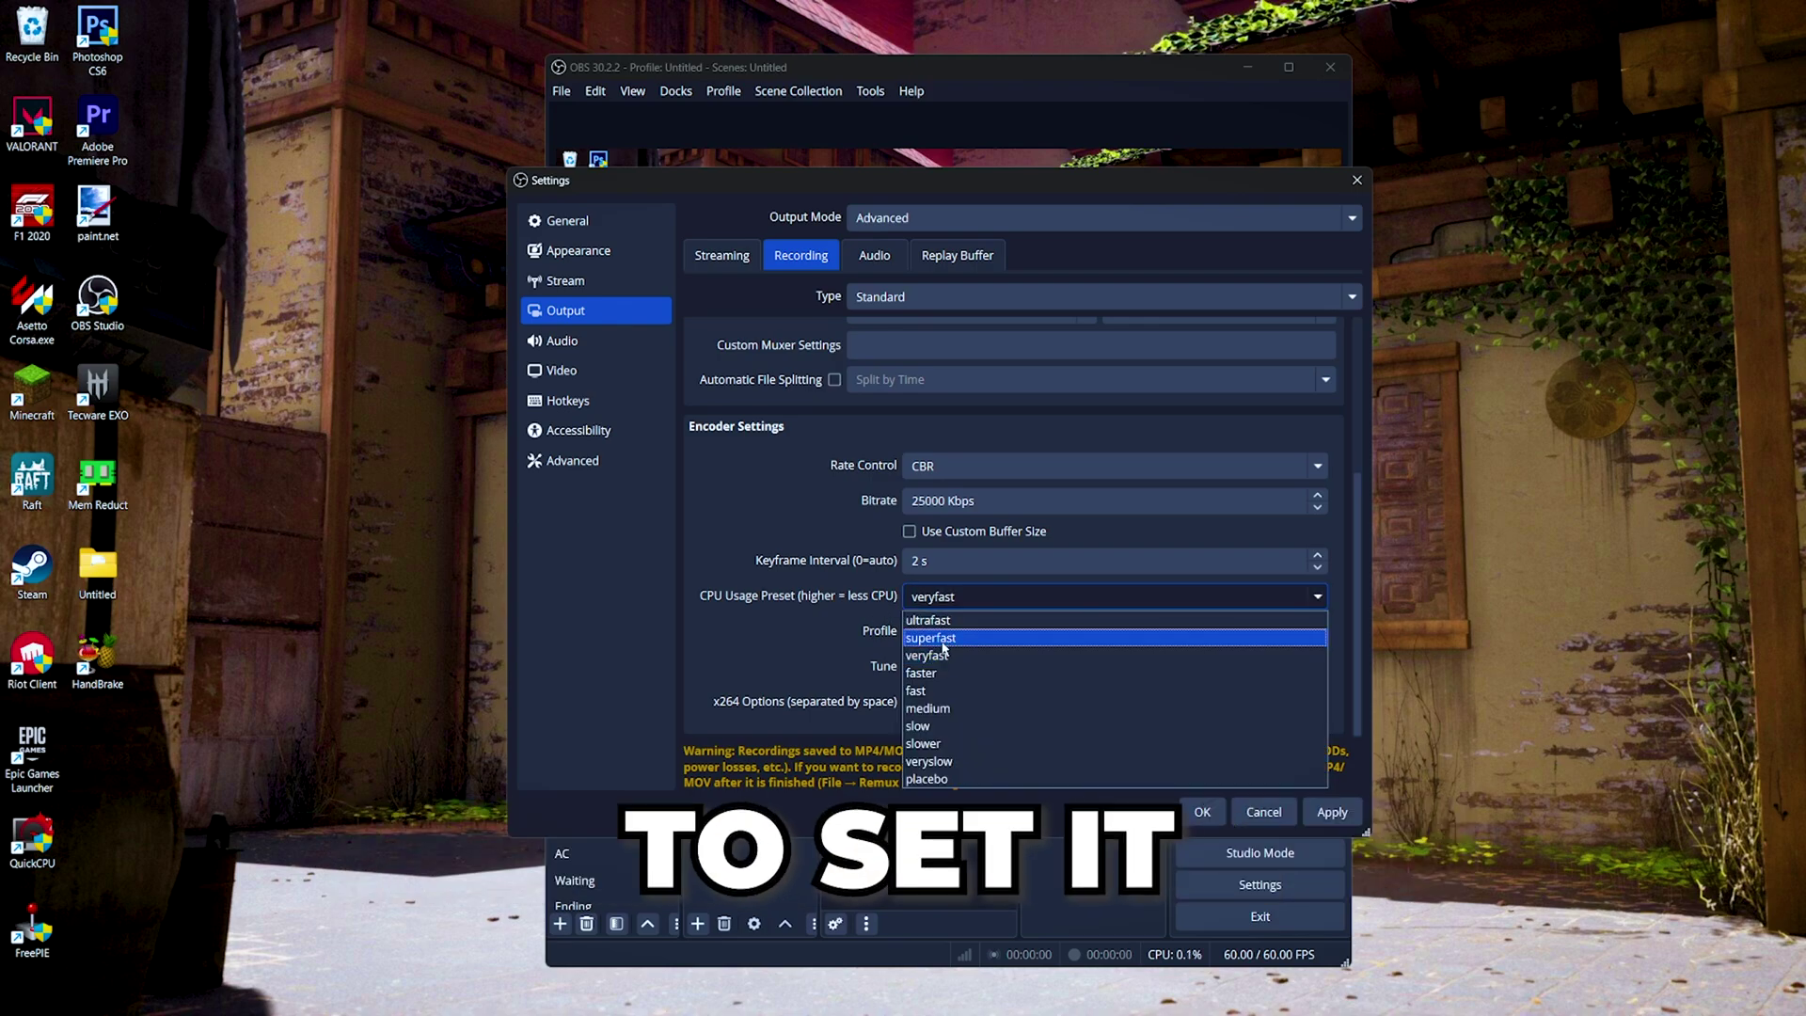
click(956, 639)
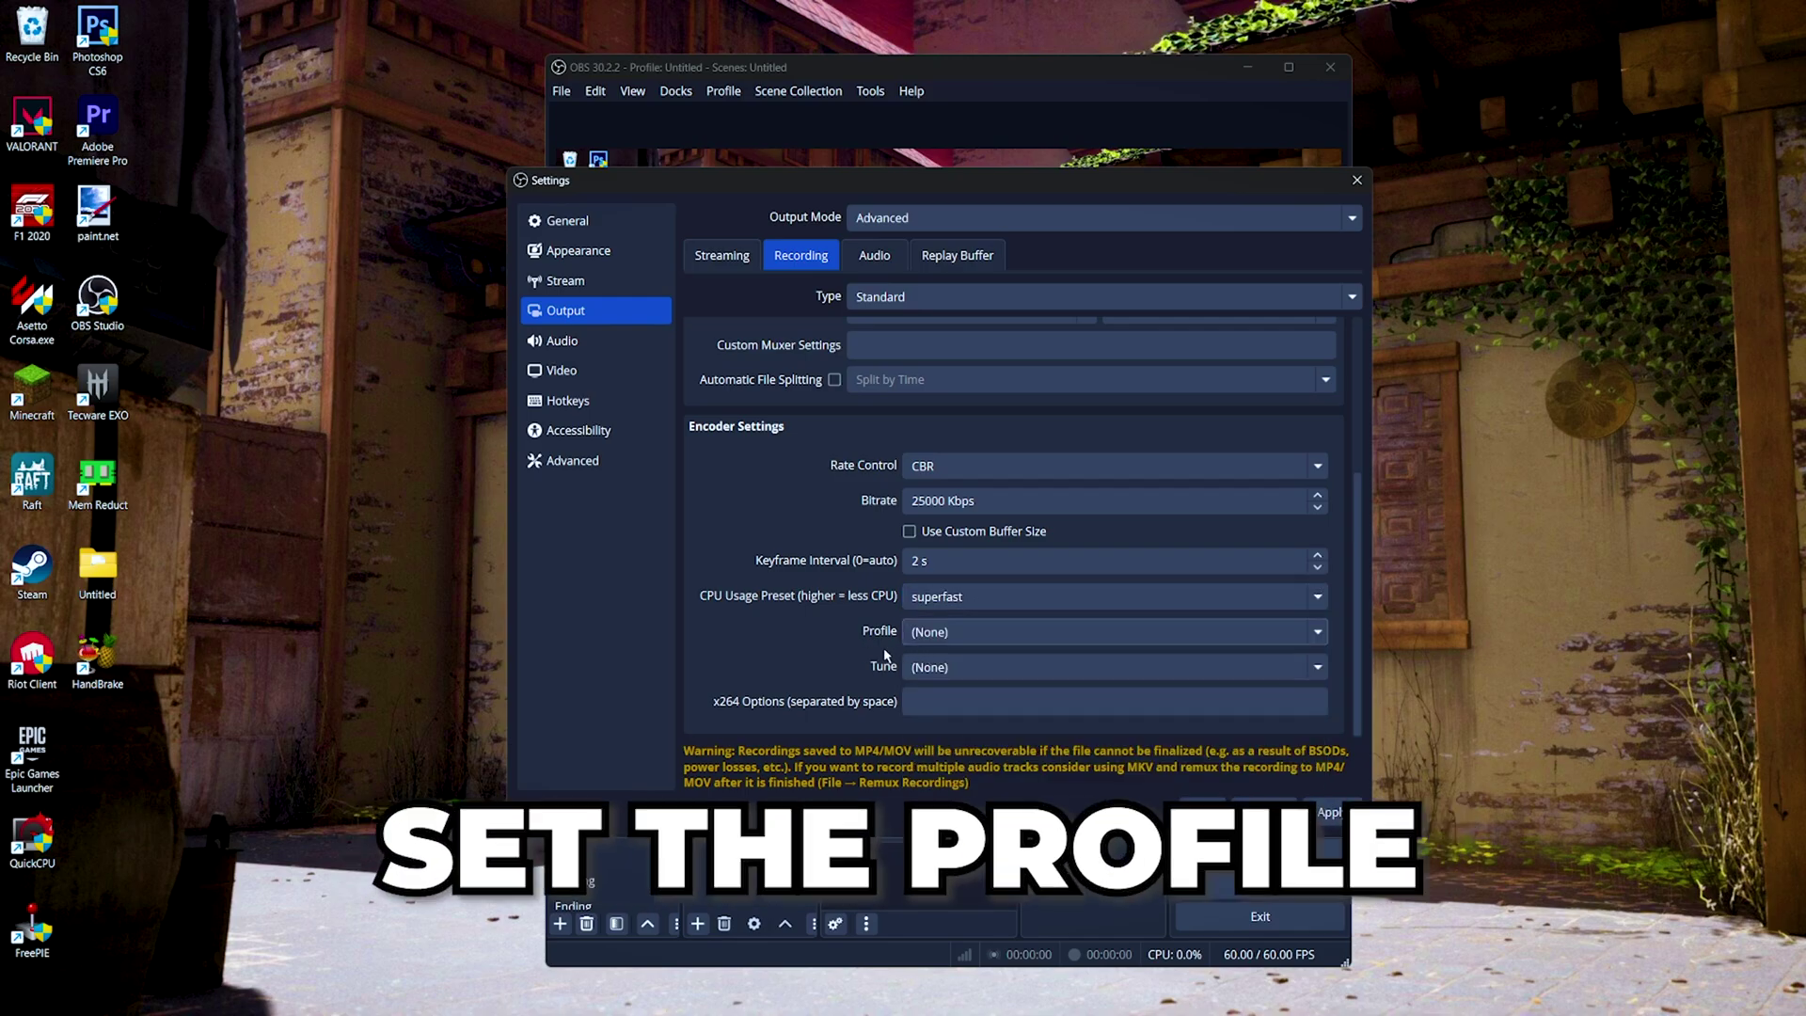
click(952, 639)
click(922, 708)
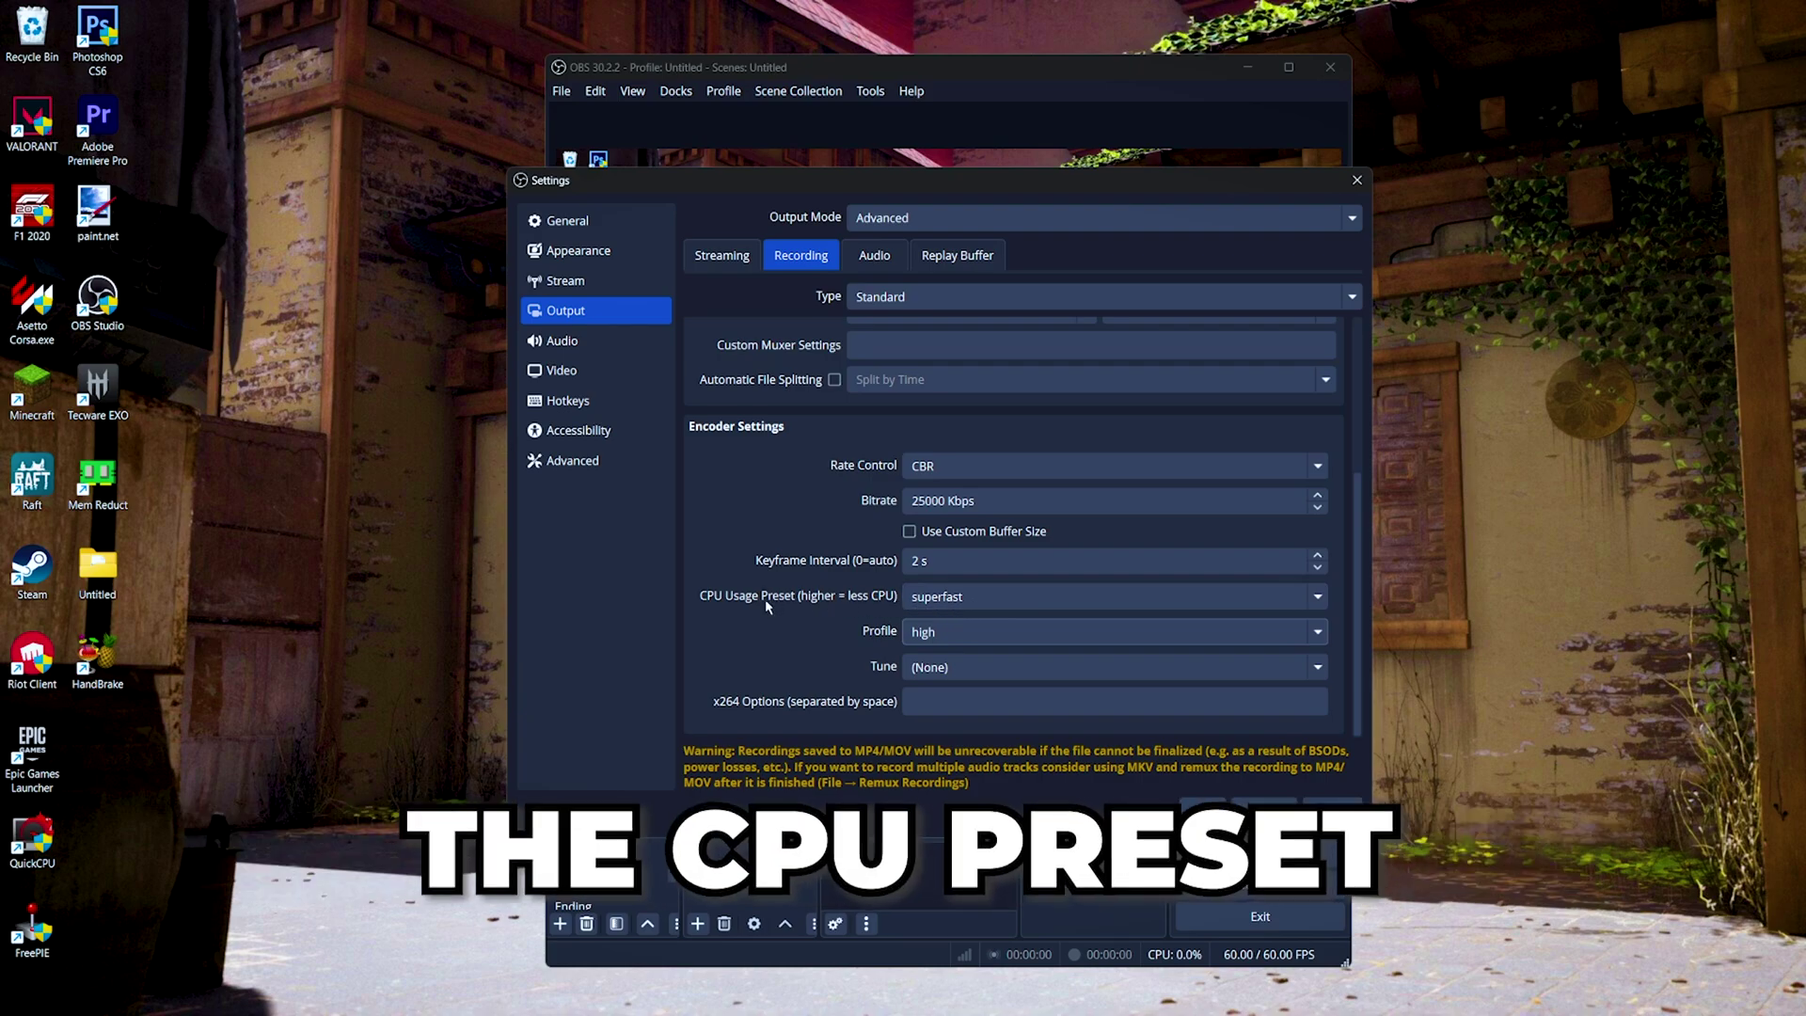
click(962, 604)
click(965, 618)
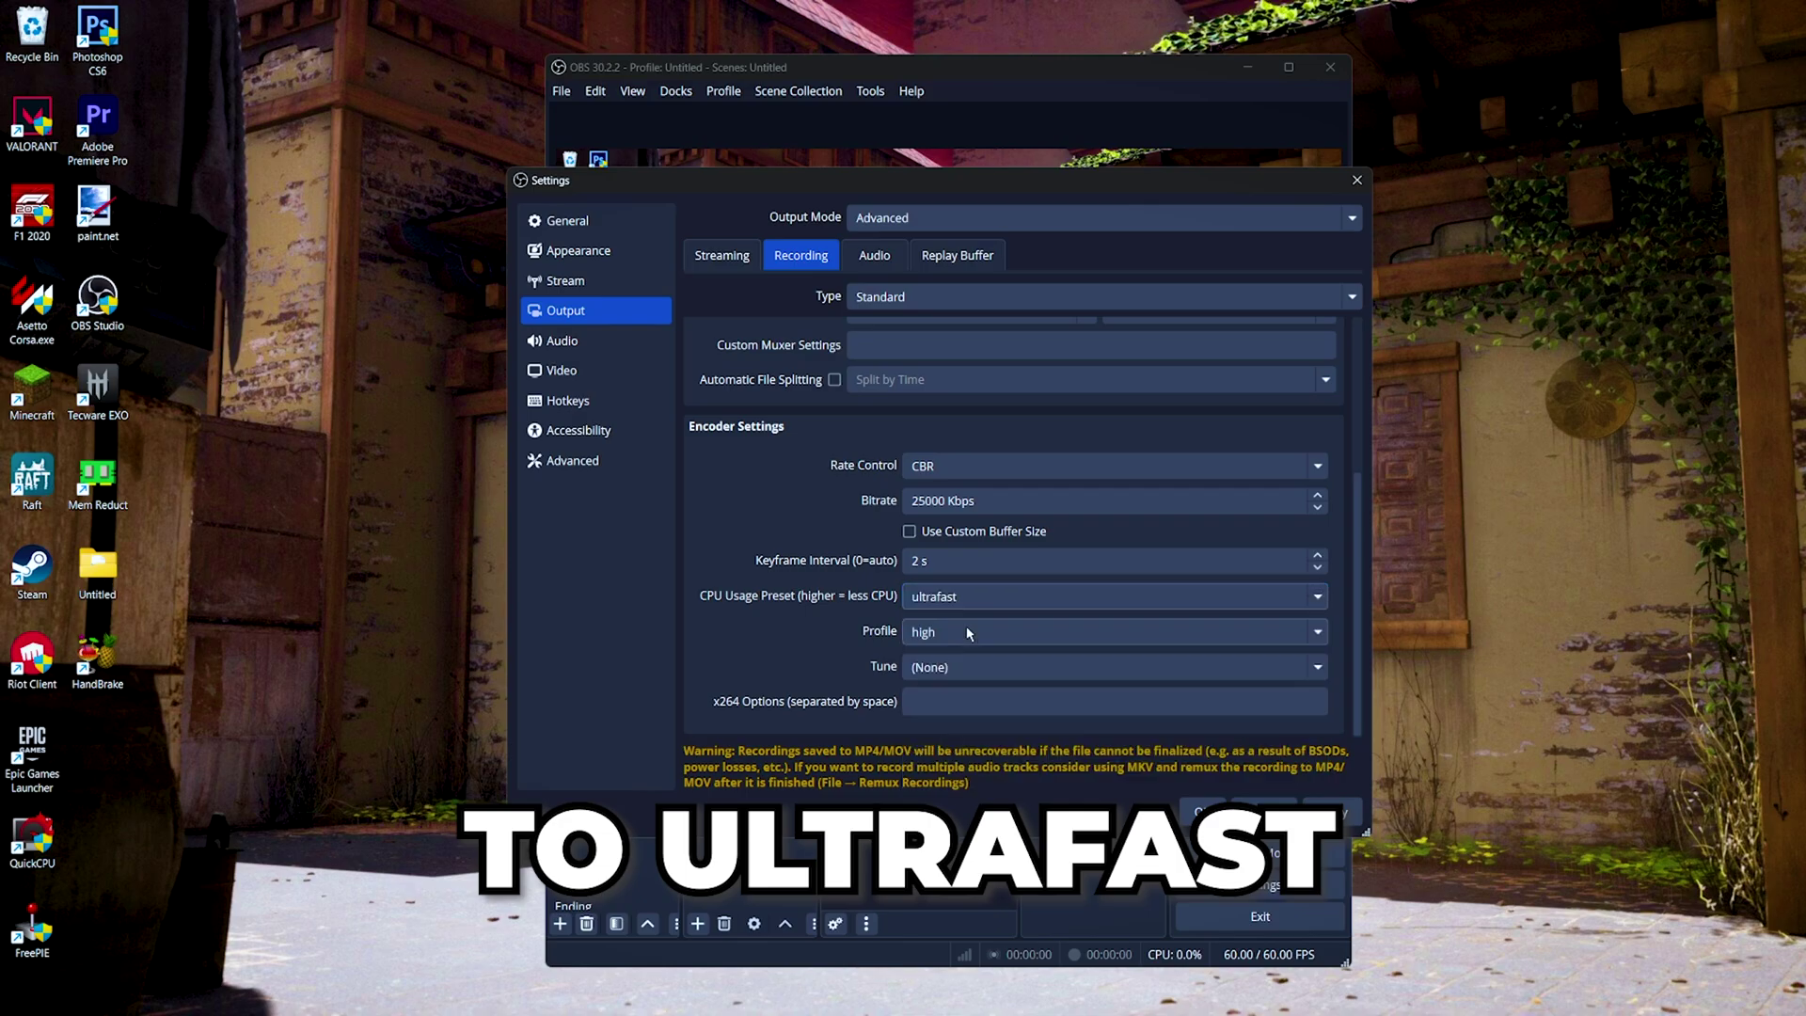
Change the bitrate to 35000, switch rate control to CRF, and return the CPU preset to superfast.
click(945, 500)
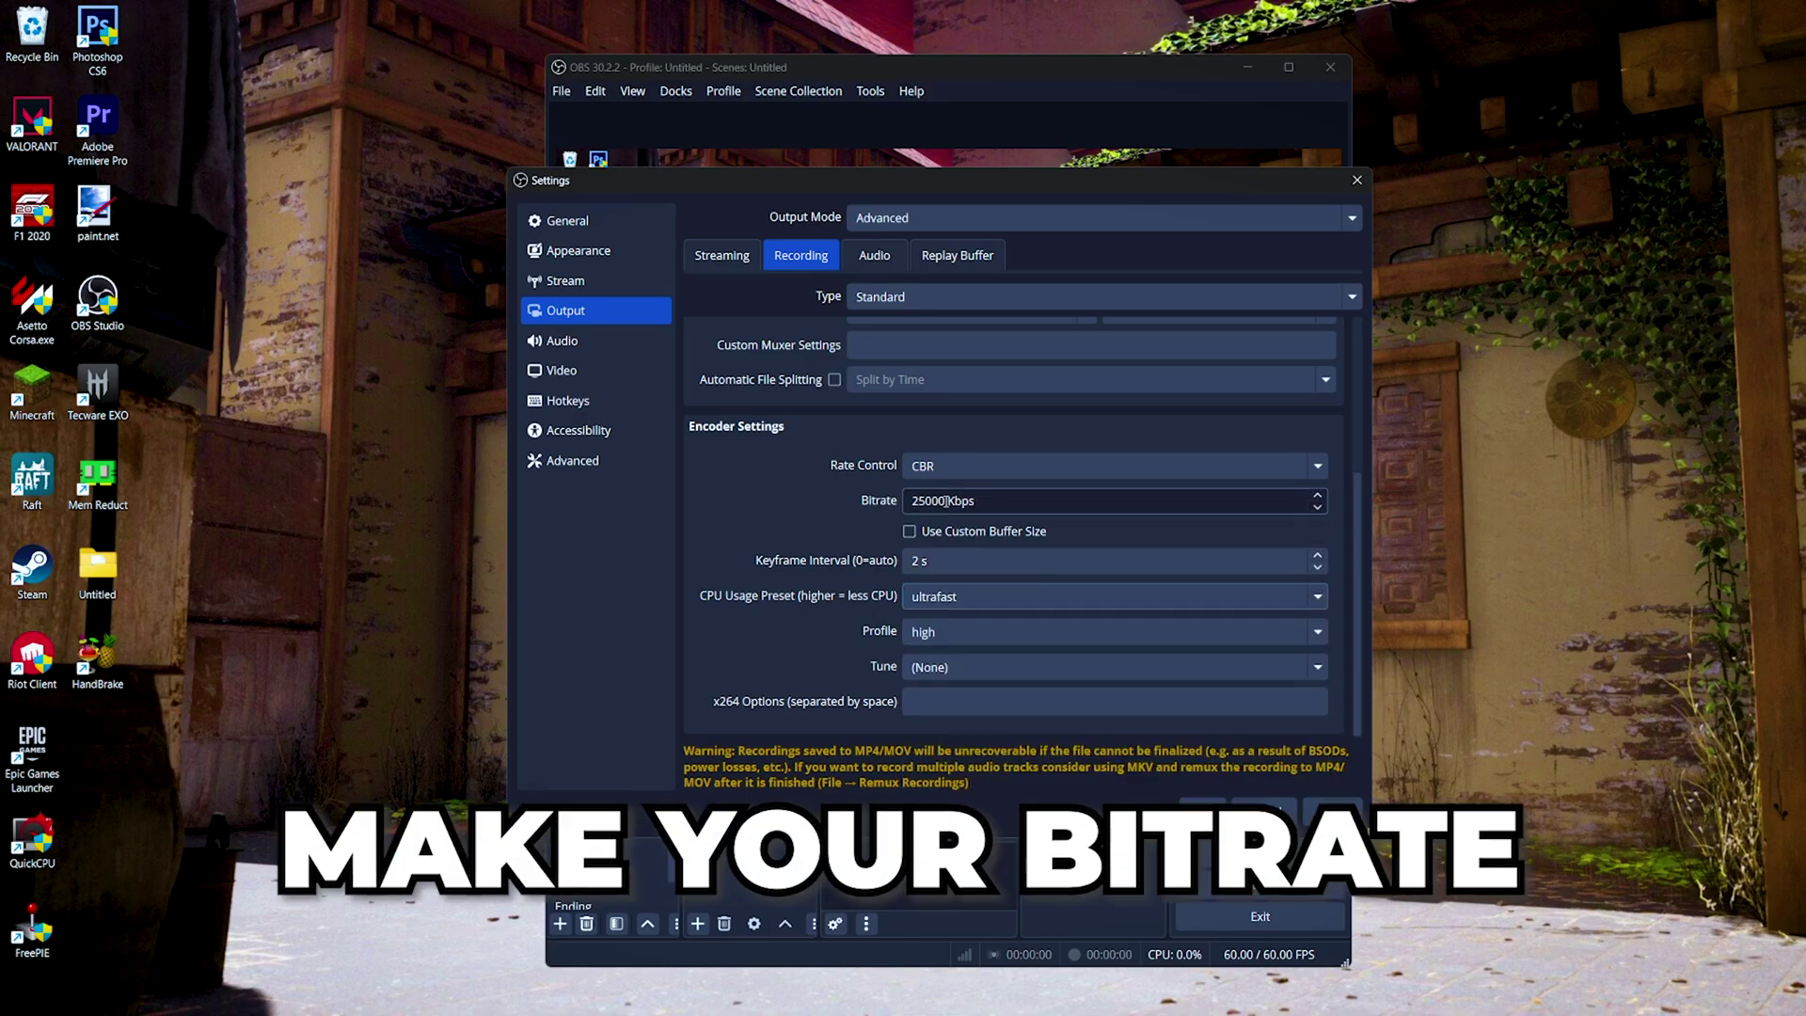
drag(945, 501, 905, 504)
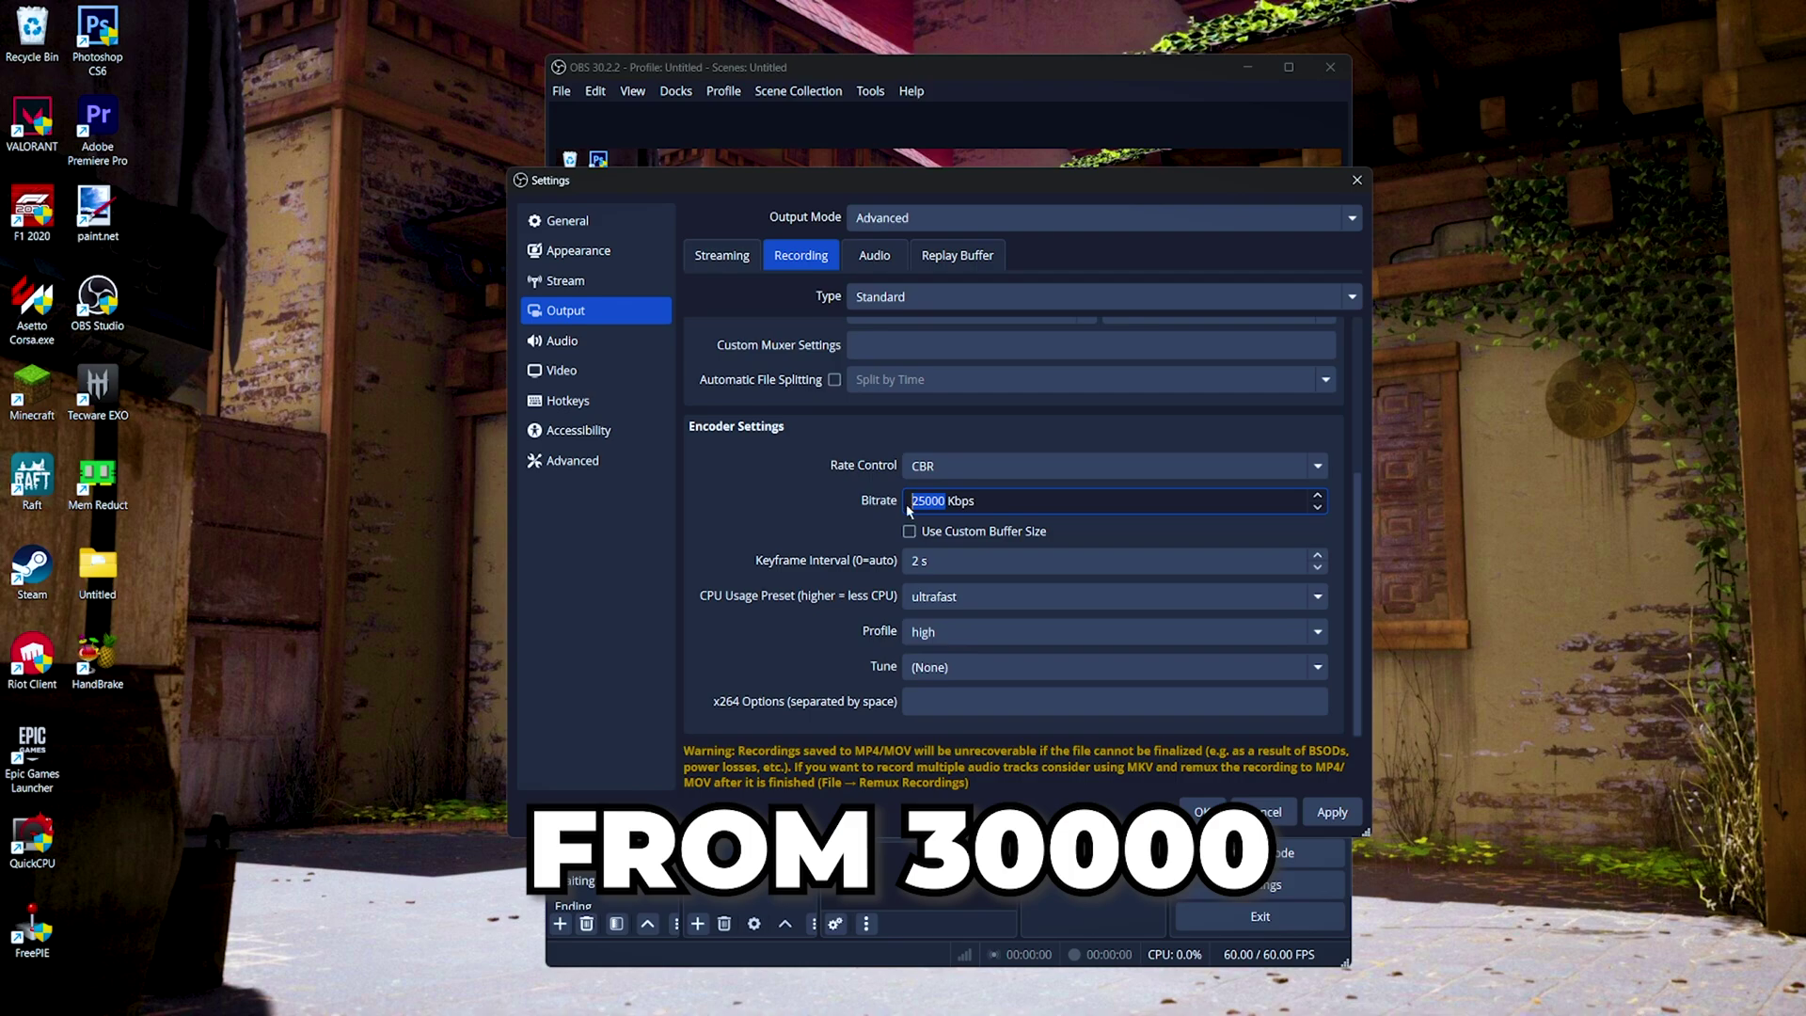
text(3)
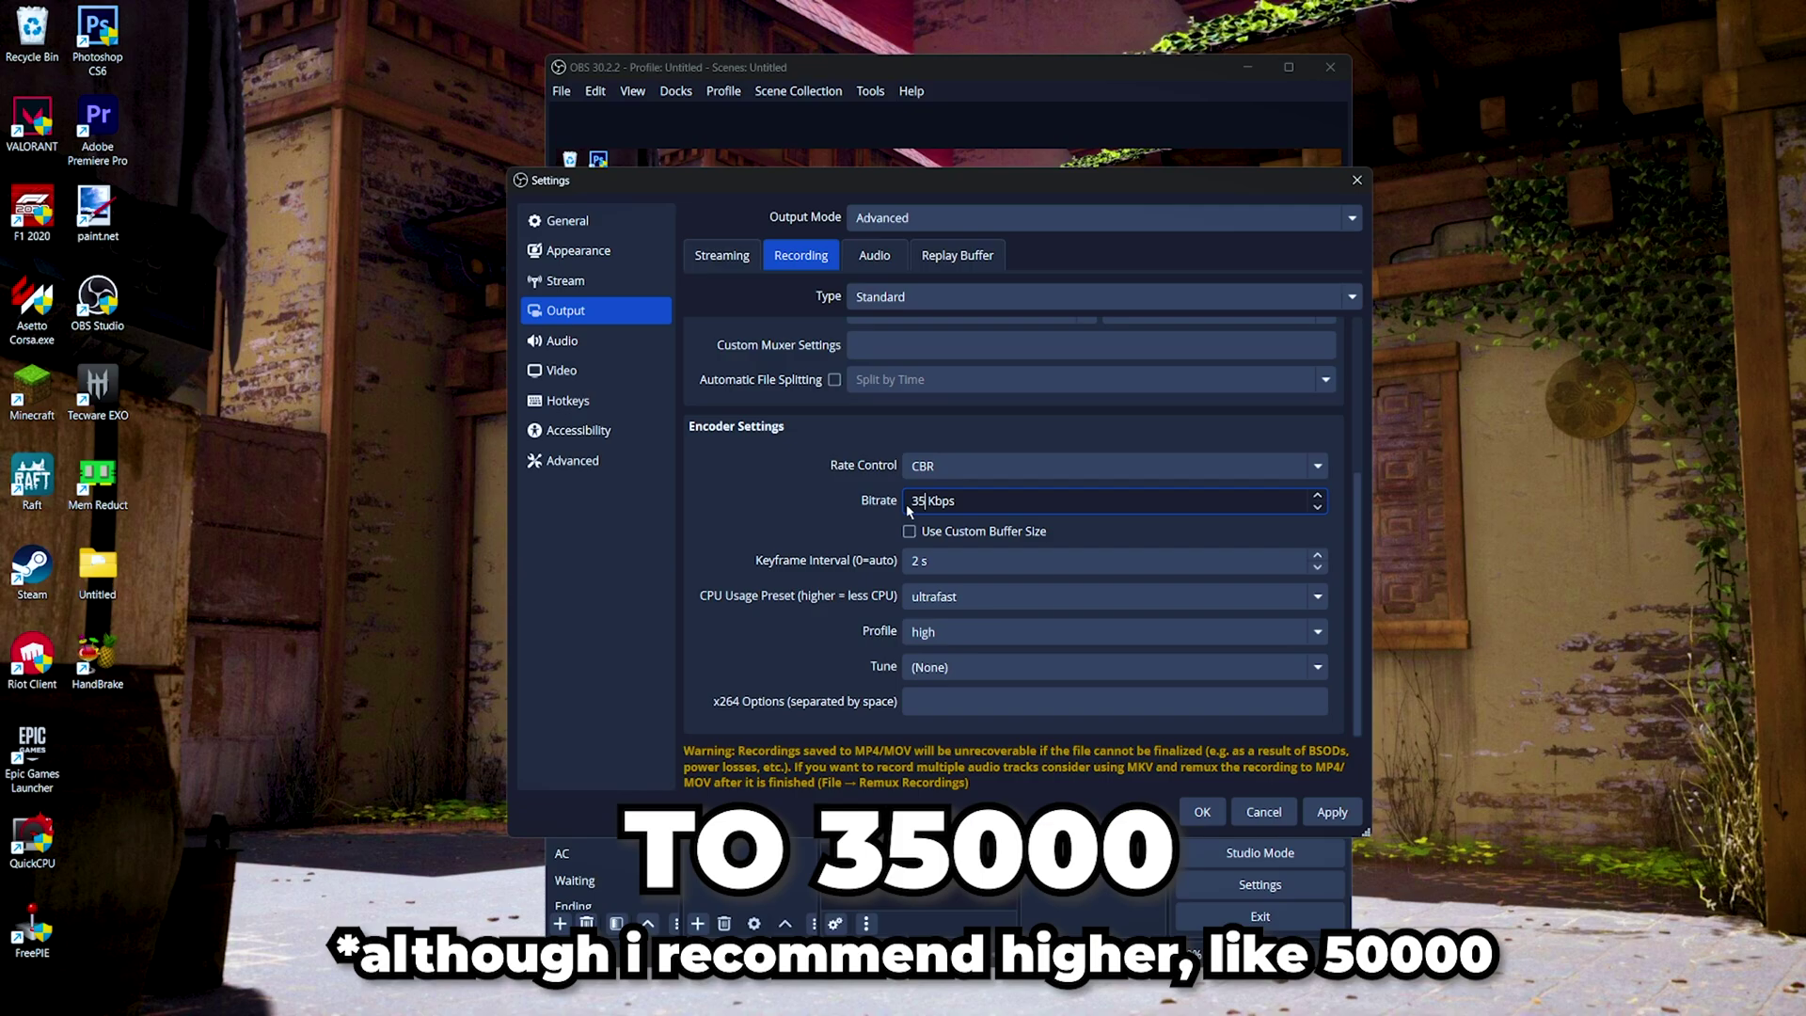
text(5000)
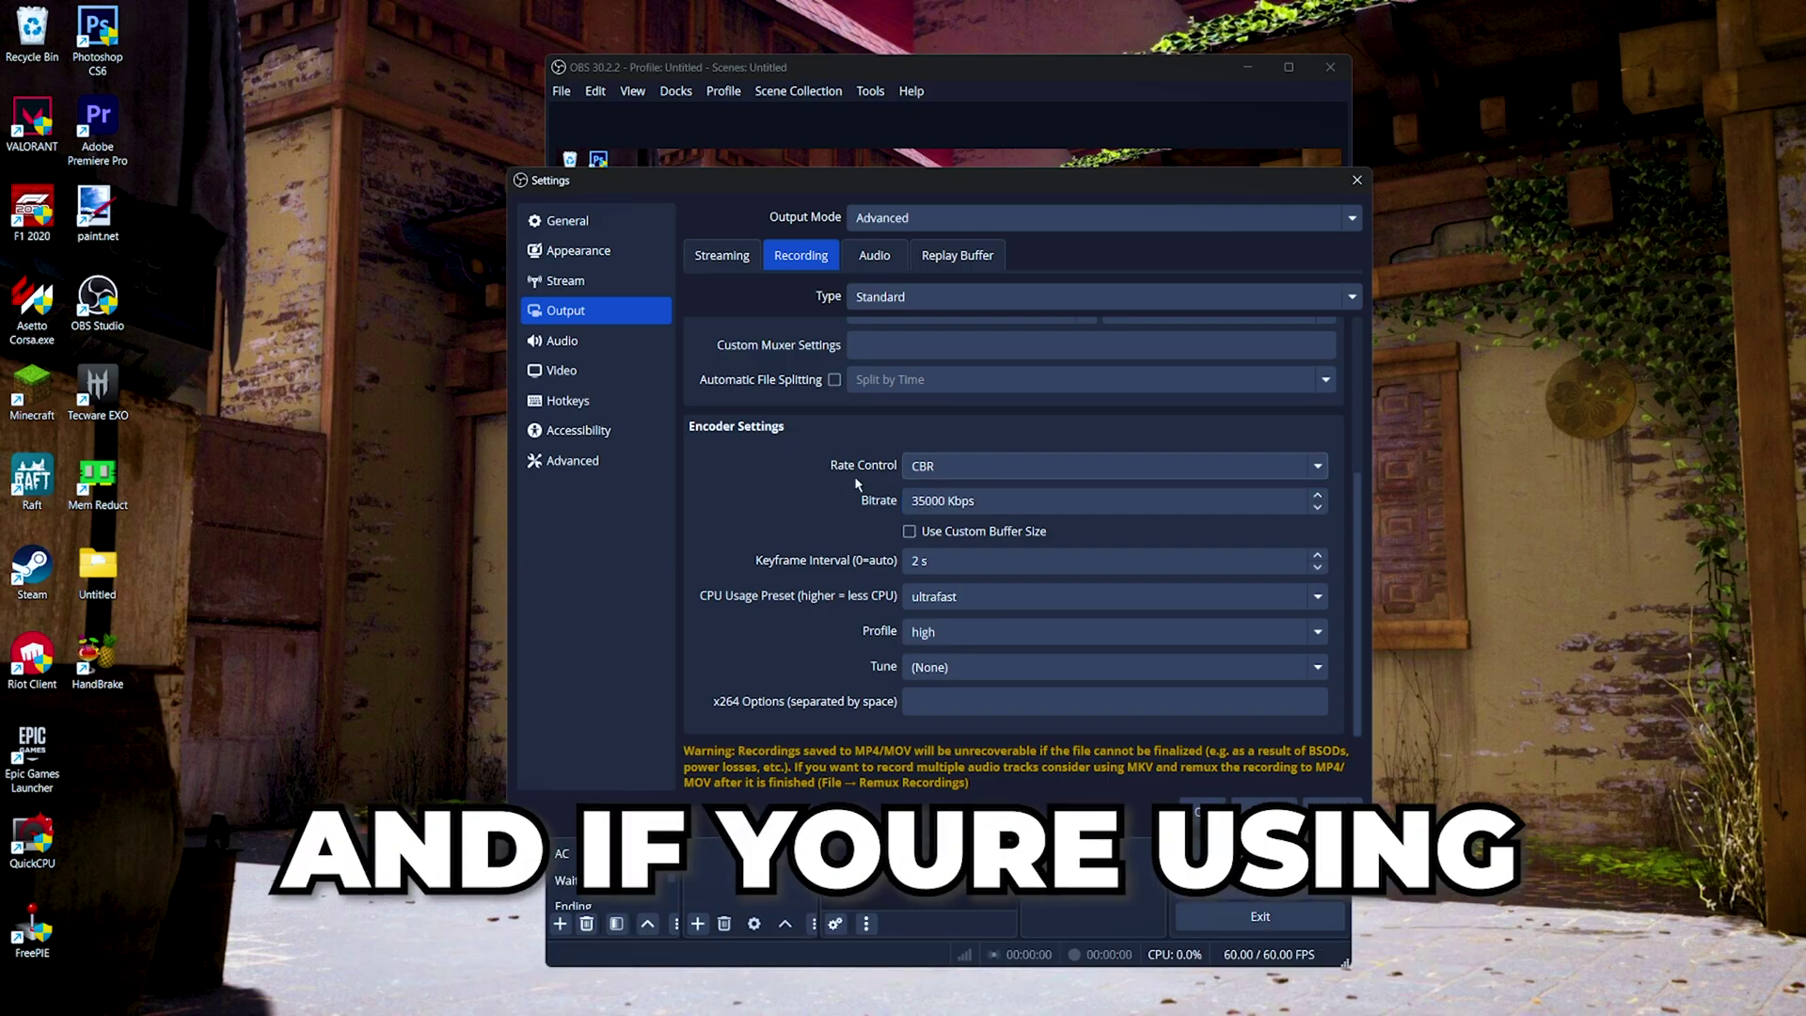
click(906, 467)
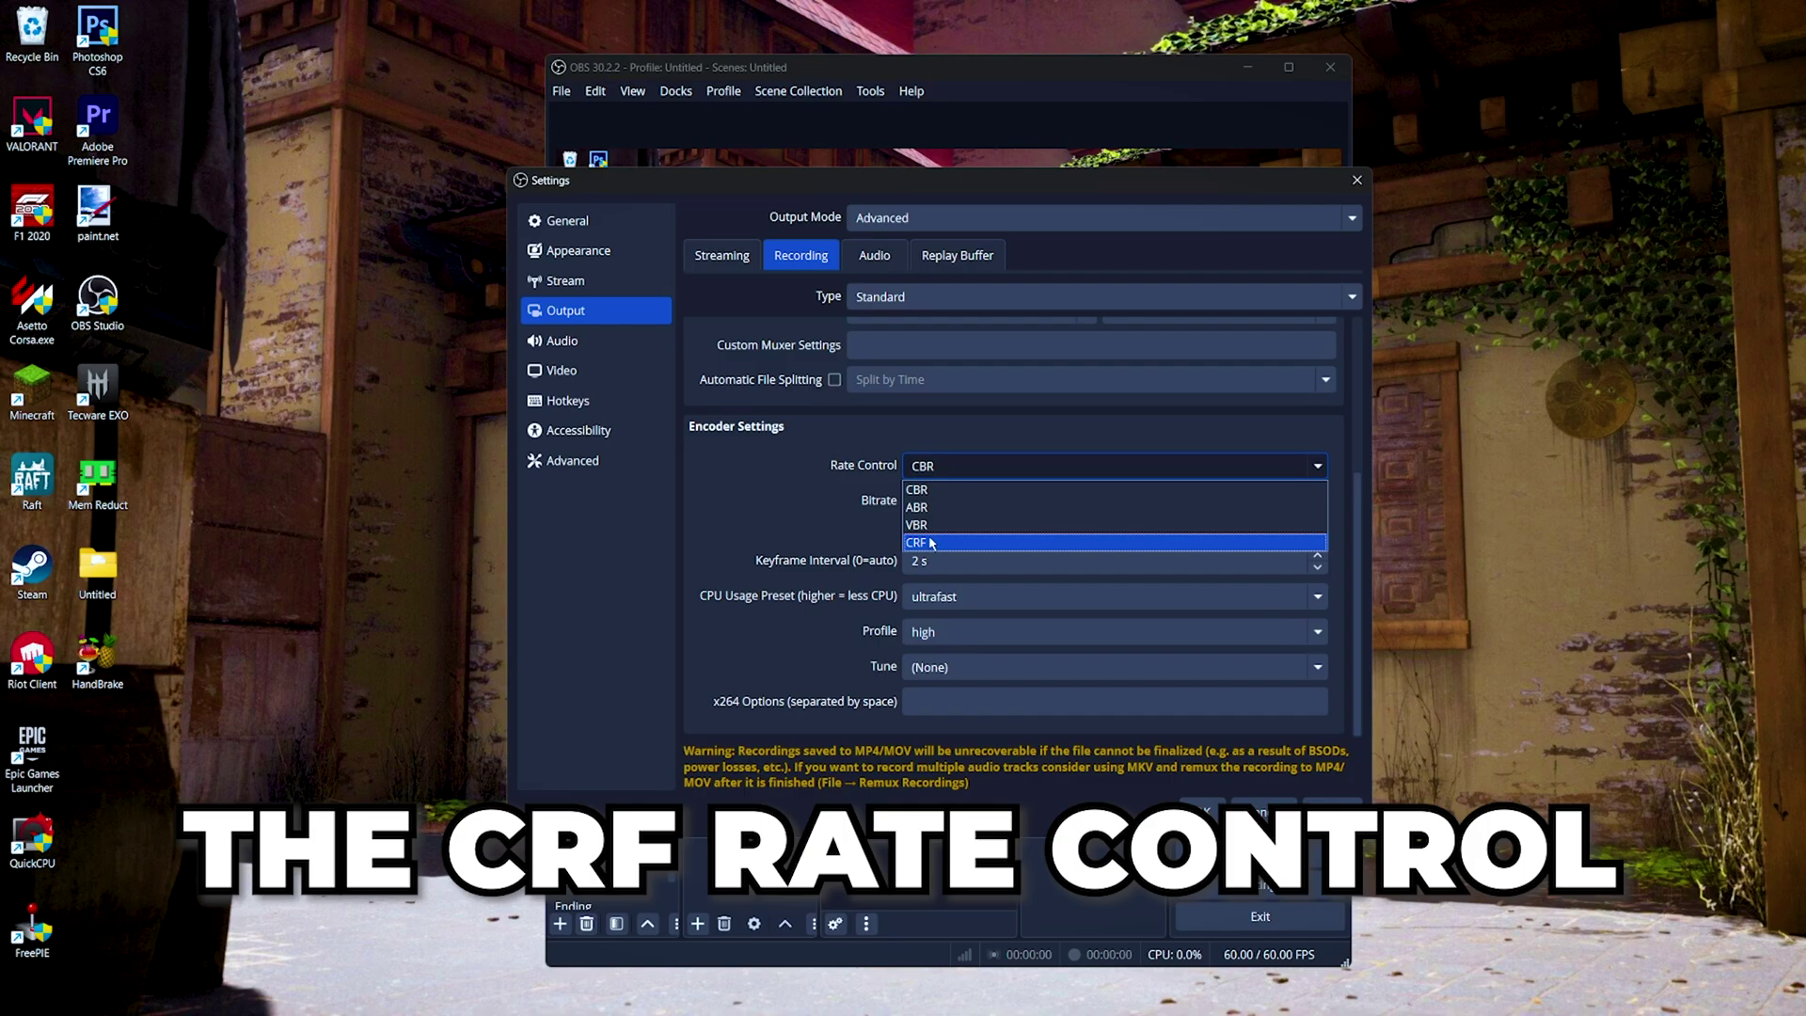
click(906, 531)
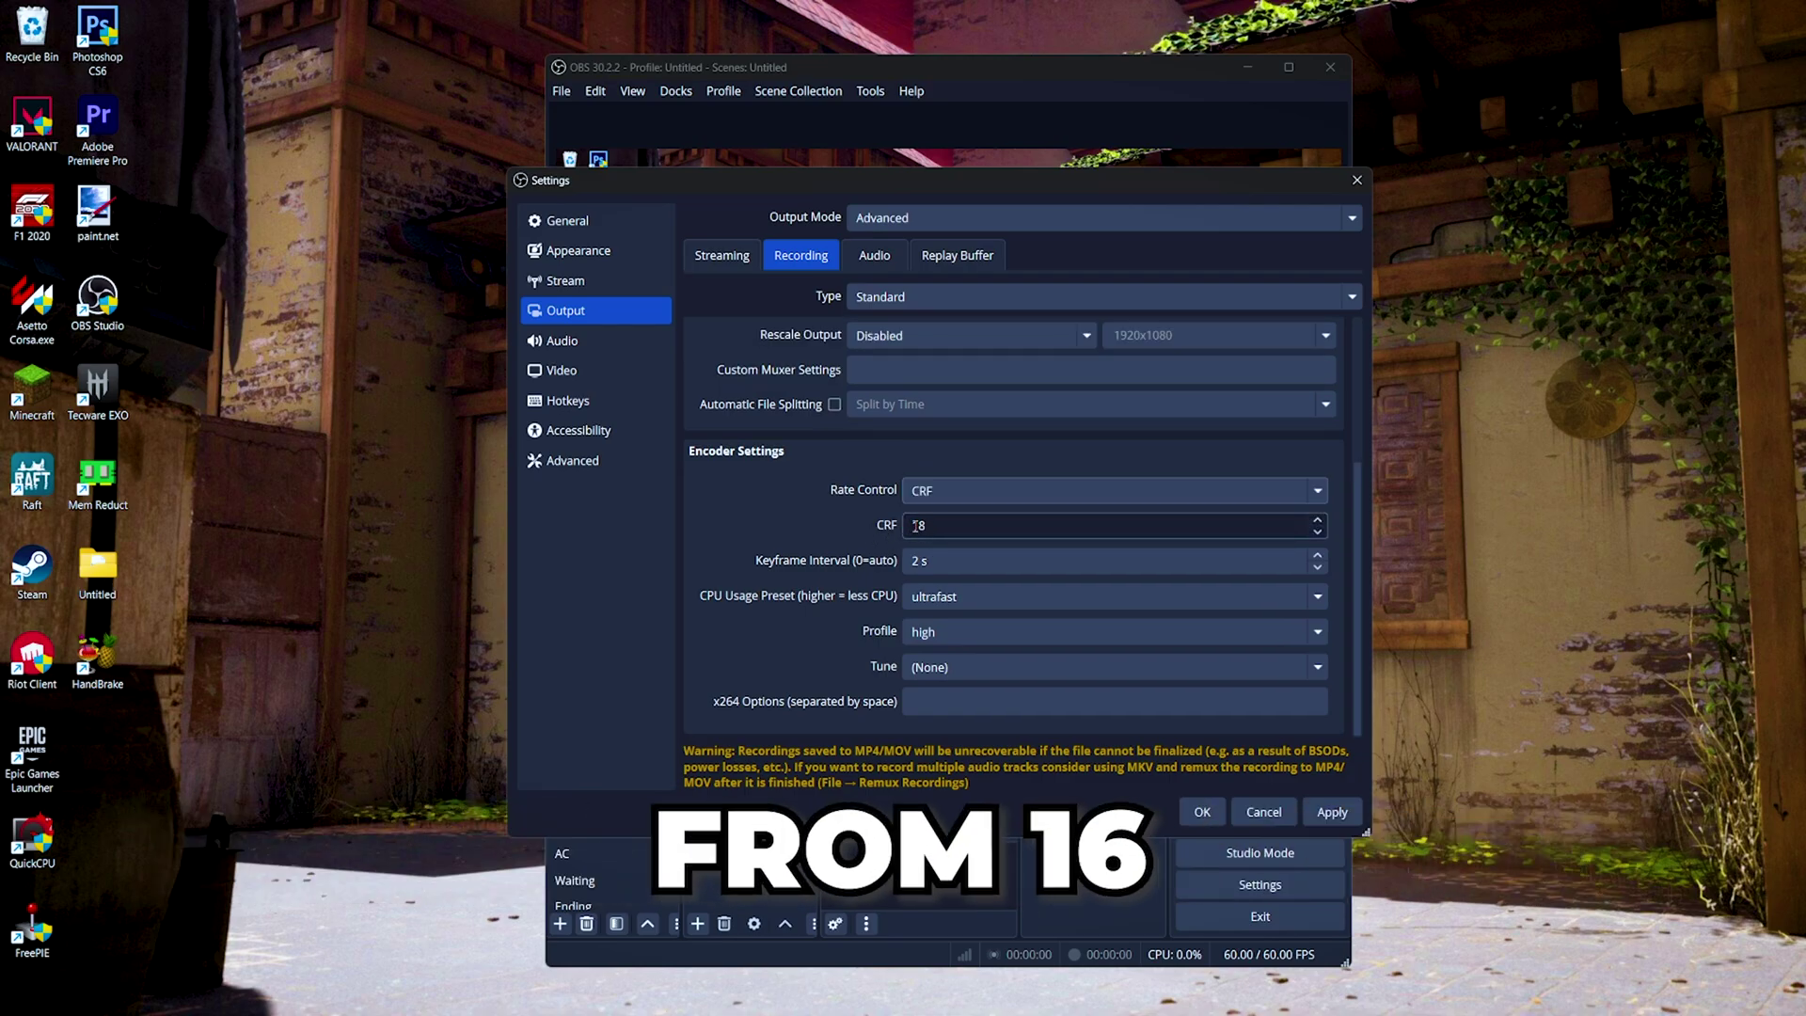
click(937, 606)
click(937, 637)
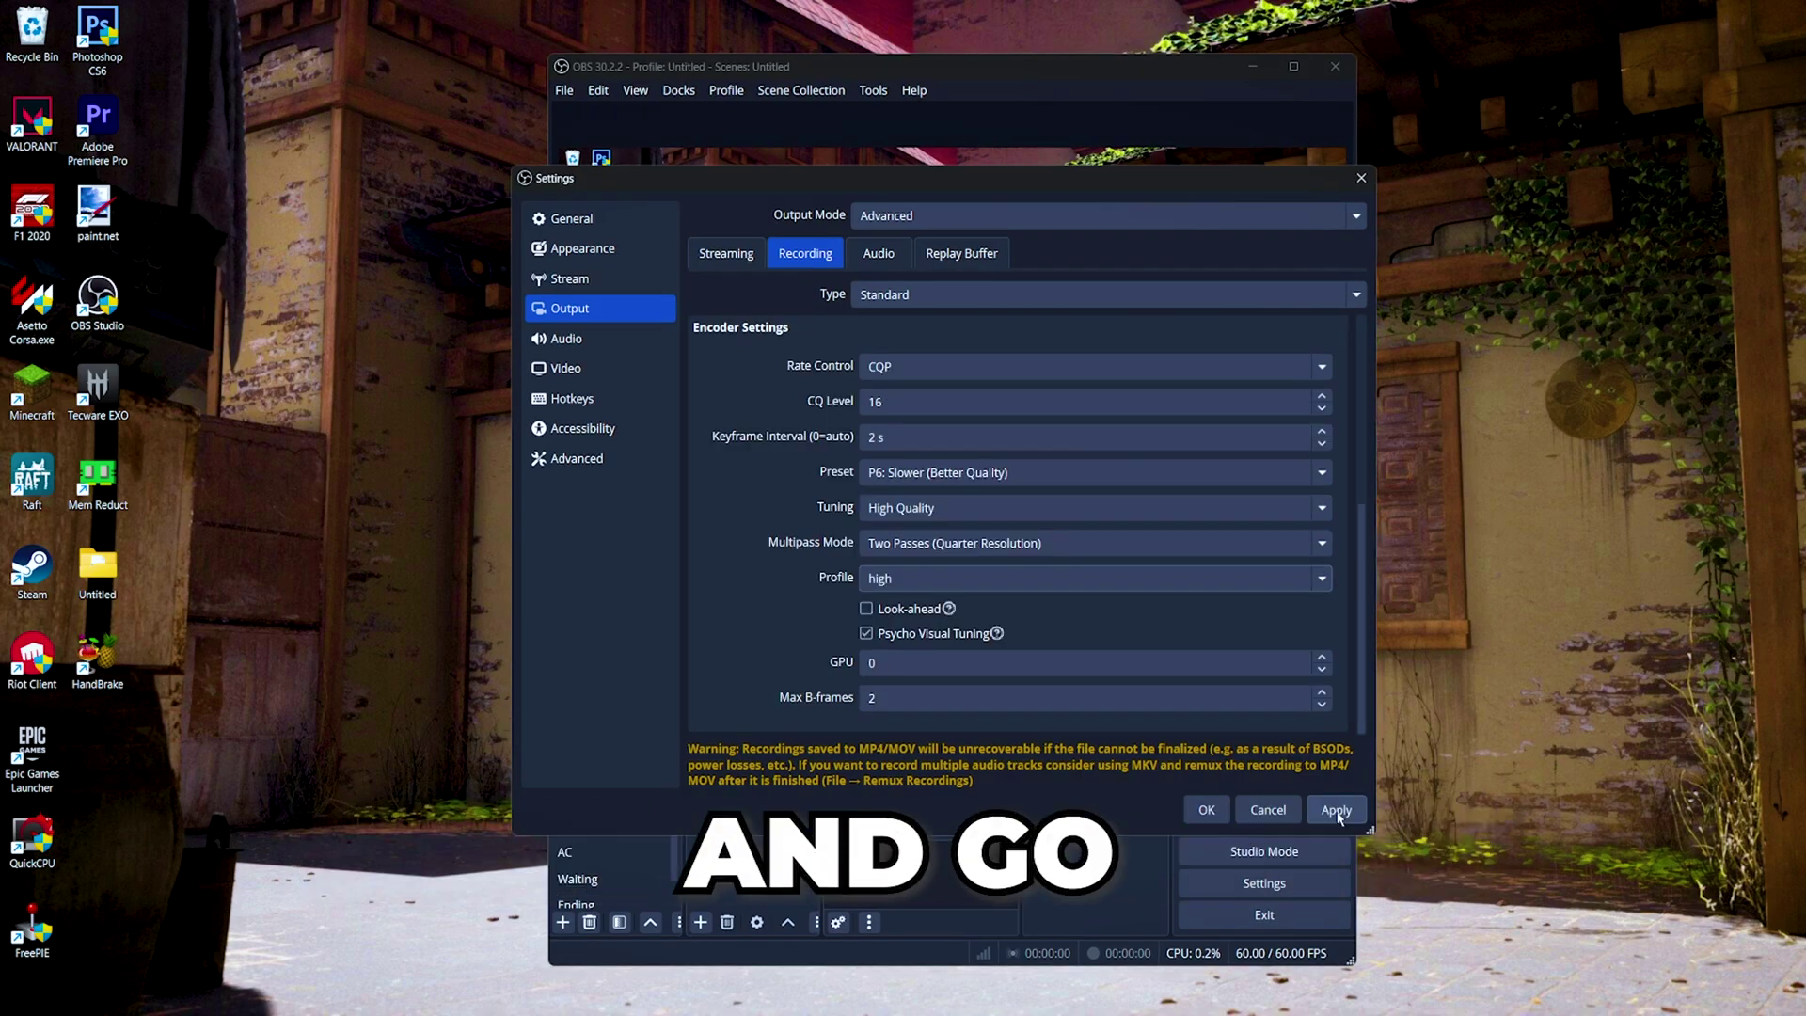
Keep the Track 1 audio bitrate at 320.
click(879, 255)
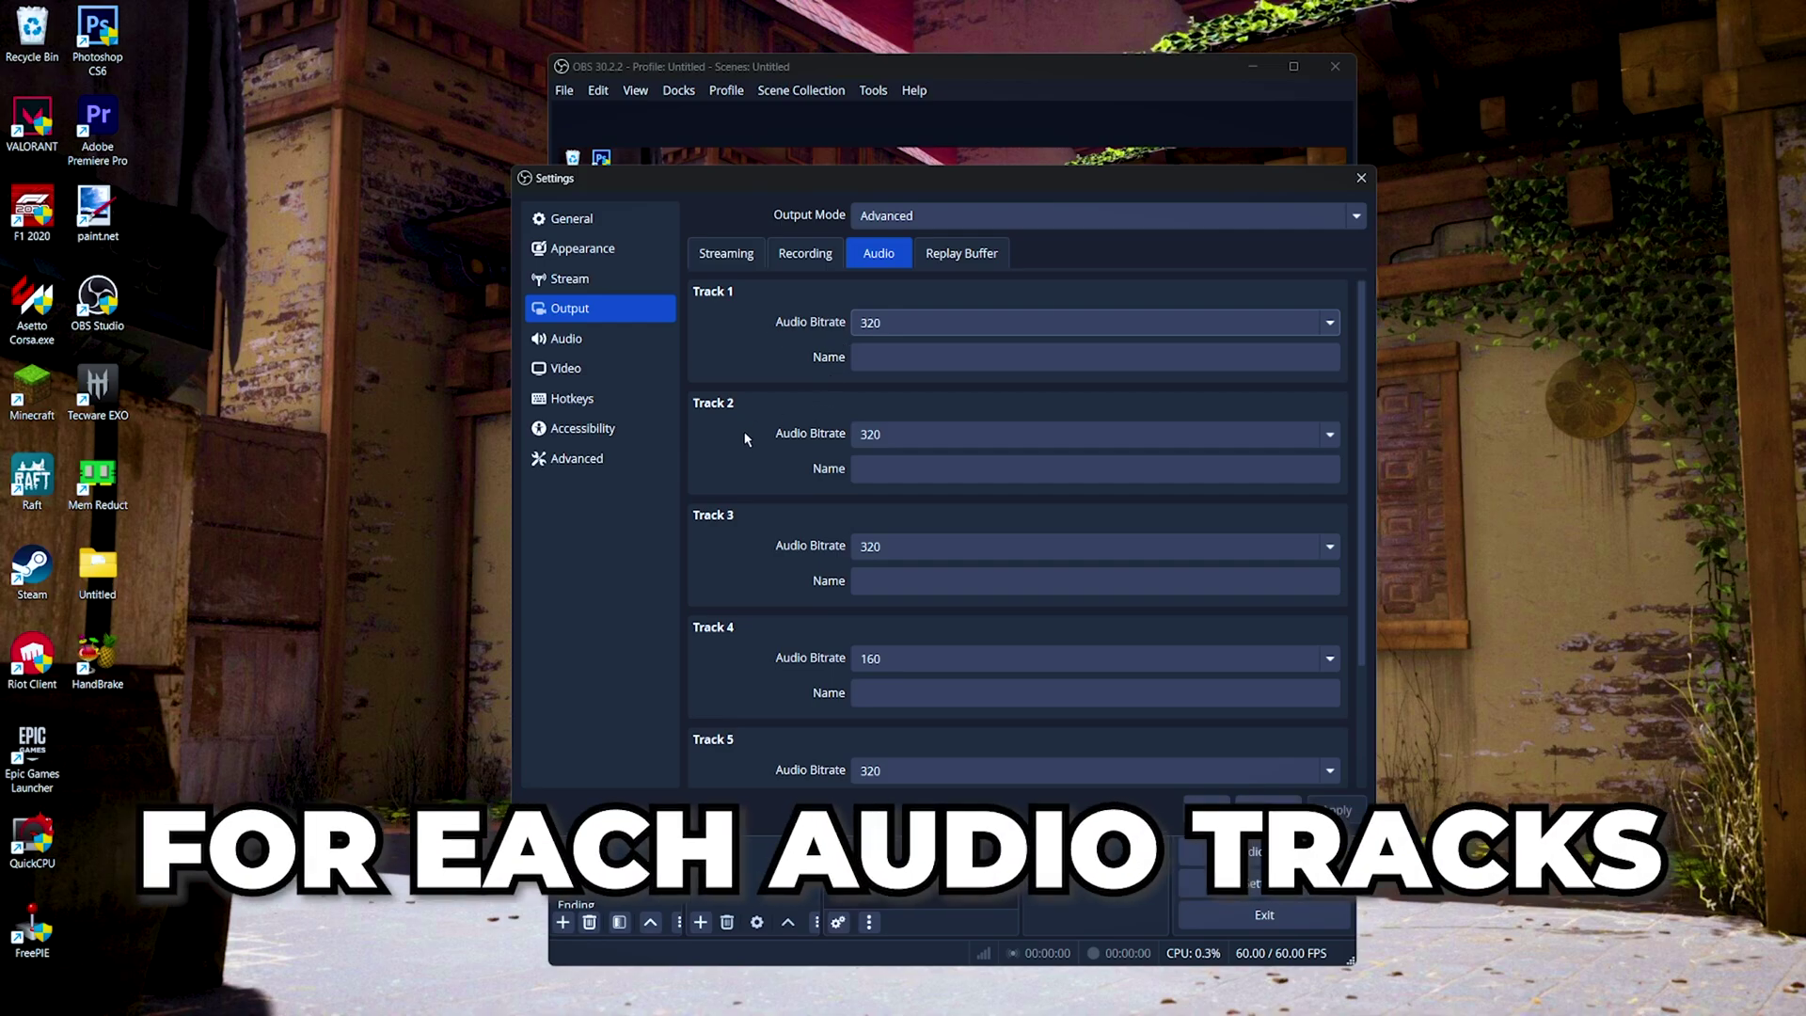
click(914, 334)
click(907, 488)
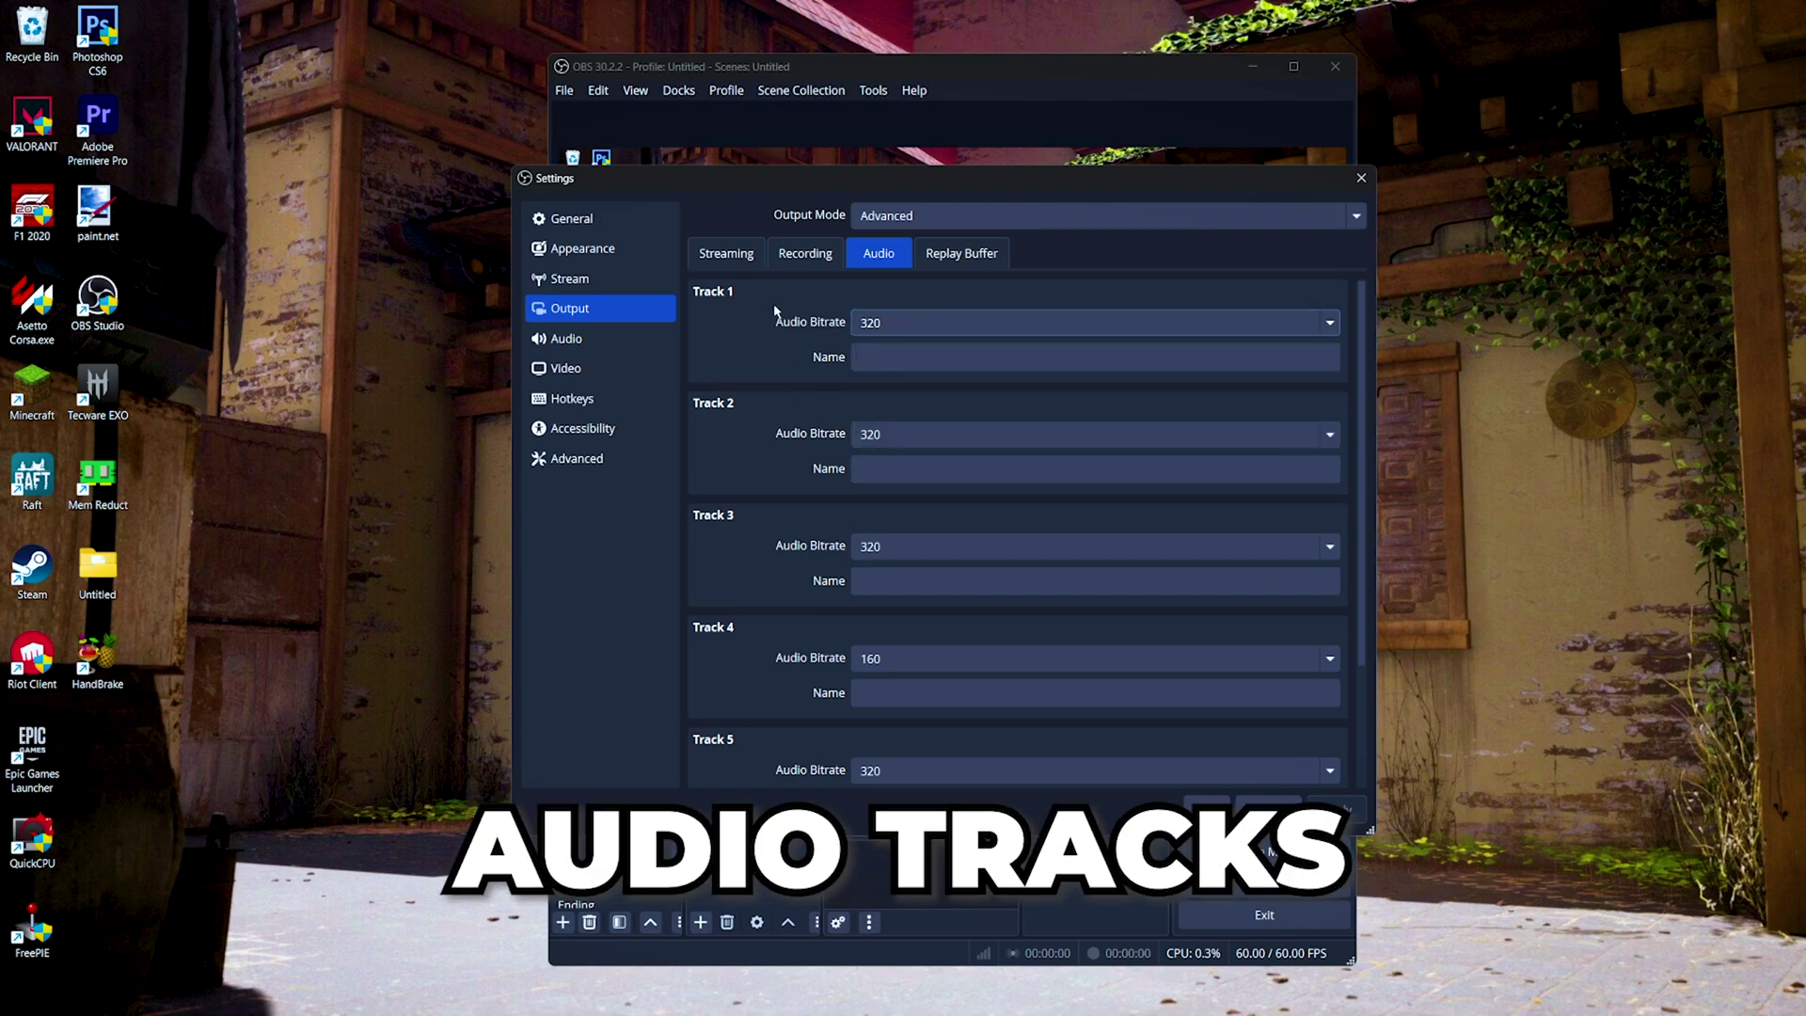
Check the replay buffer is enabled at 105 s, then move to the Audio settings page.
scroll(771, 527, down, 3)
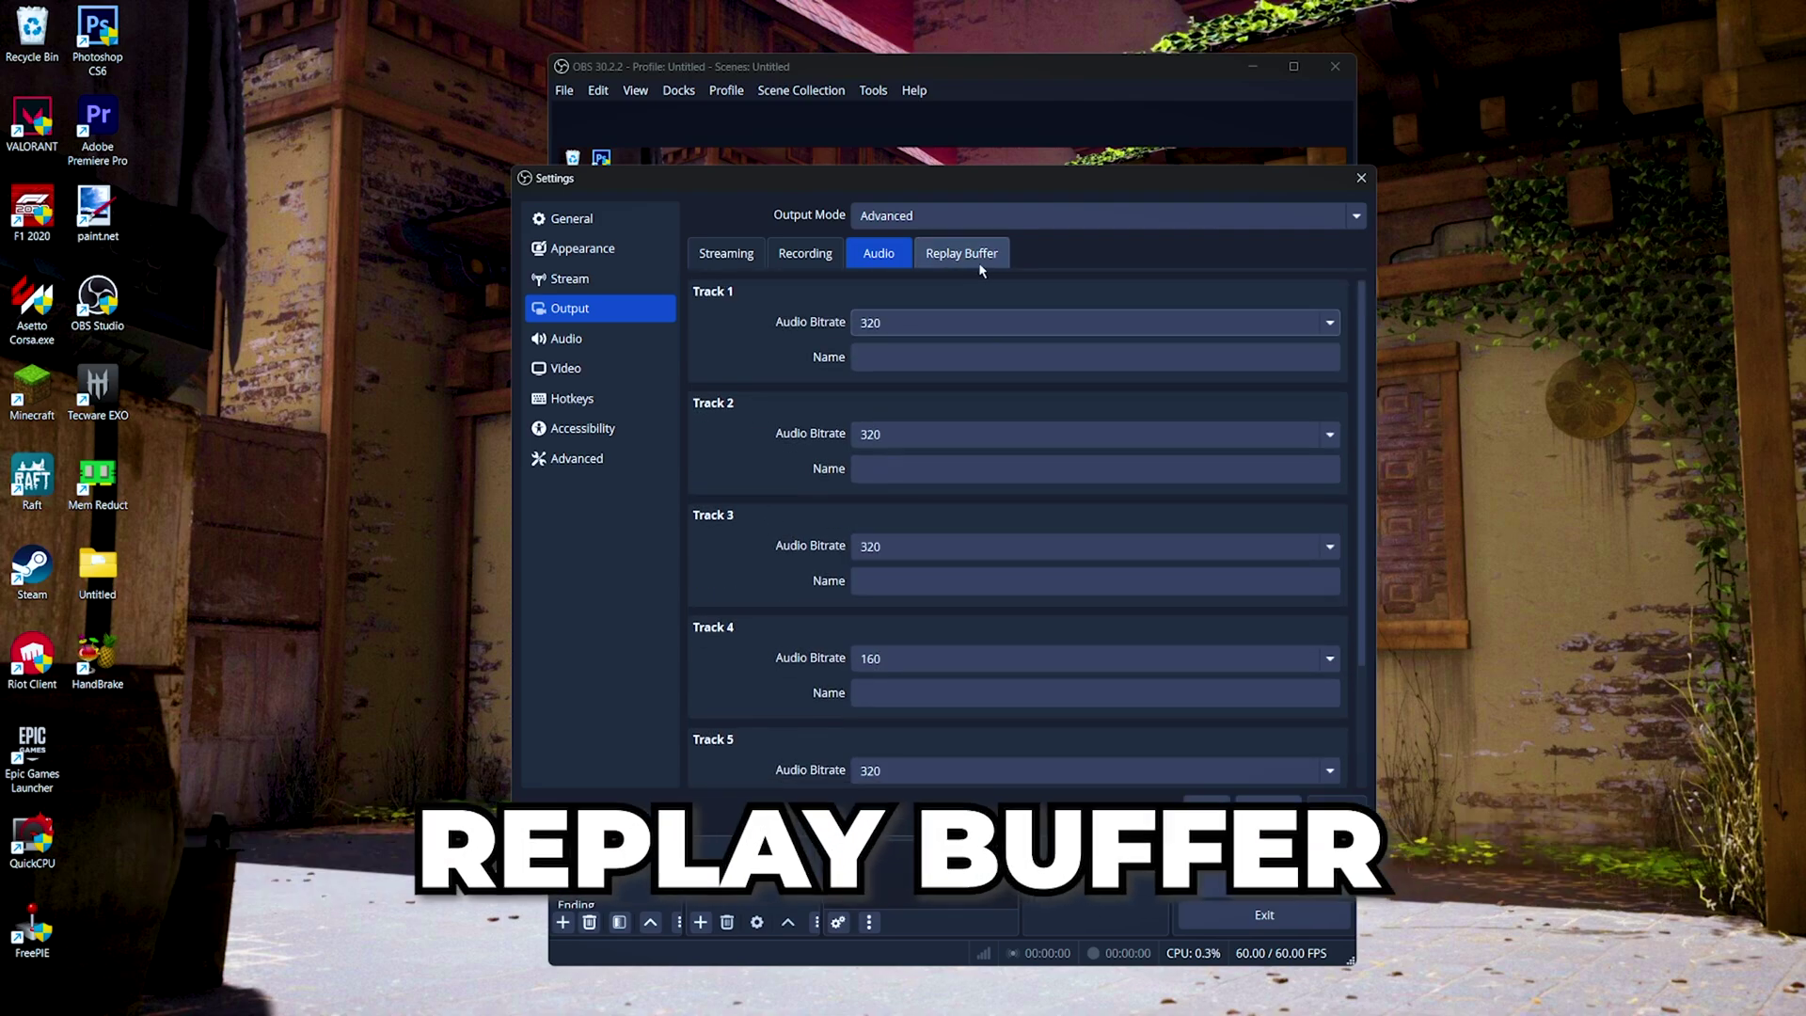
click(964, 252)
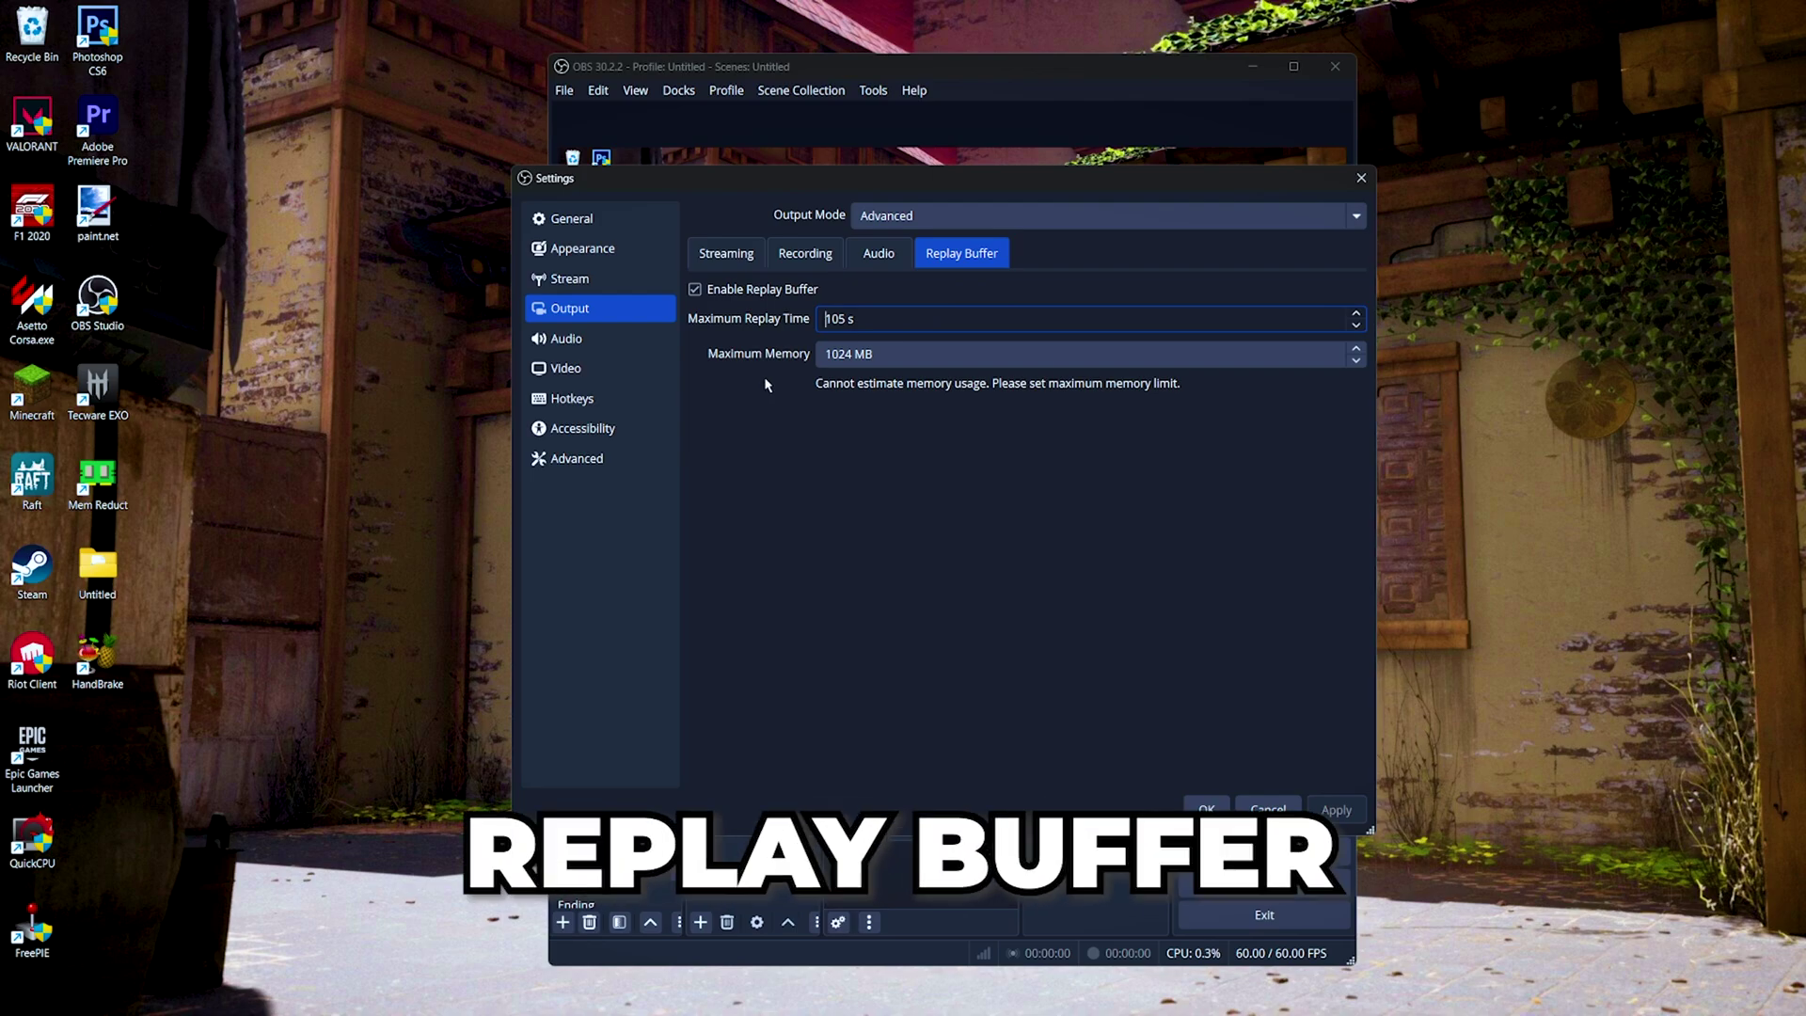
click(619, 345)
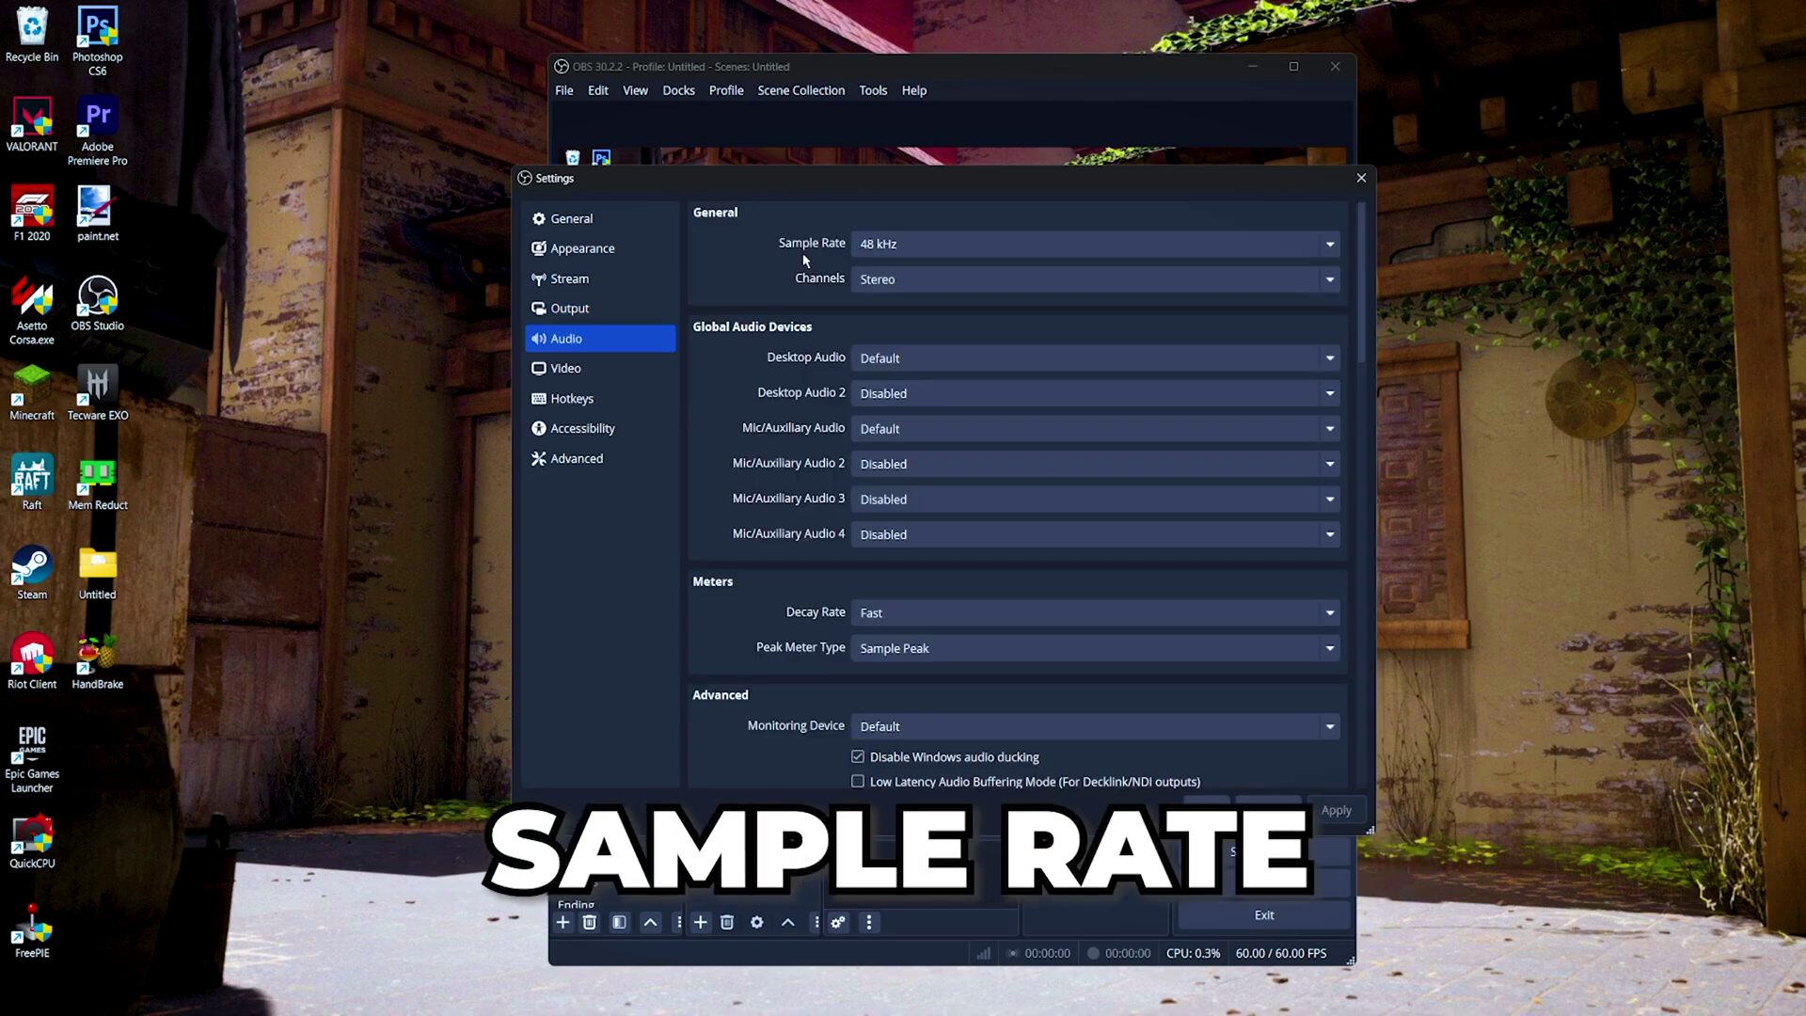
Set the audio sample rate to 48 kHz, keeping stereo channels.
click(888, 245)
click(882, 286)
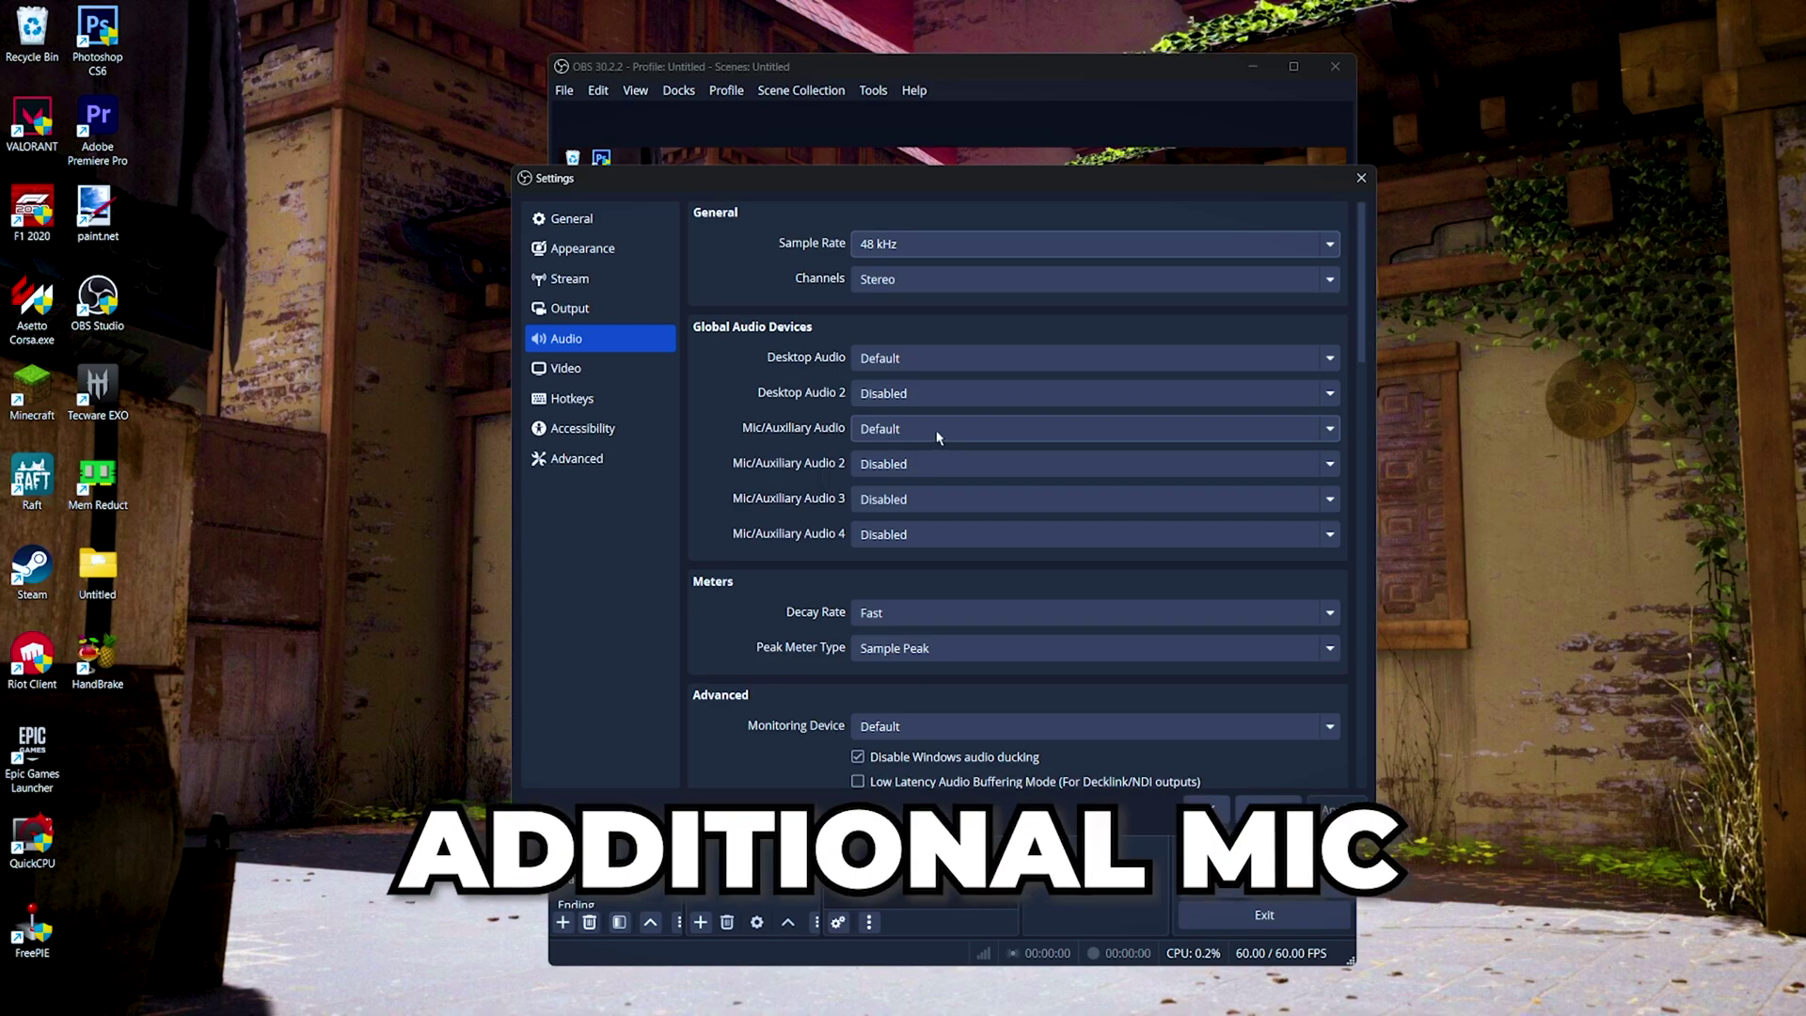
click(640, 370)
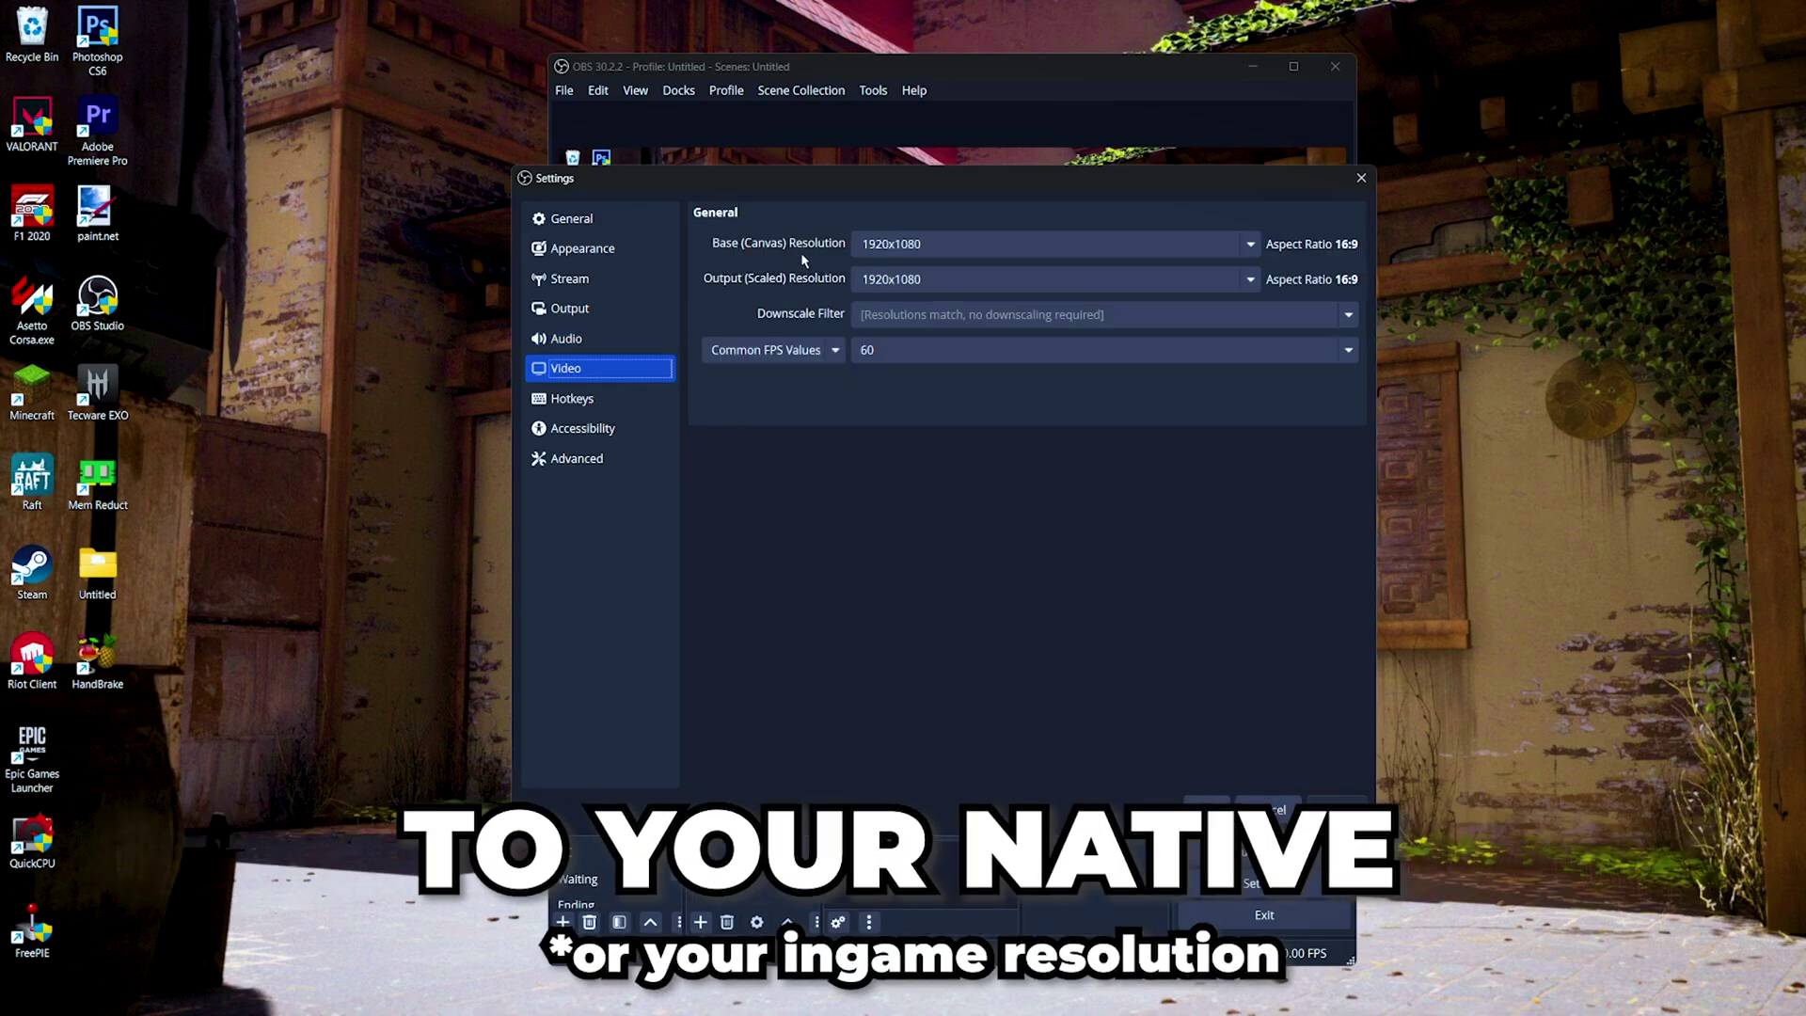
Choose 2560x1440 as the base canvas resolution, keeping the 1920x1080 output at 60 FPS.
click(1257, 243)
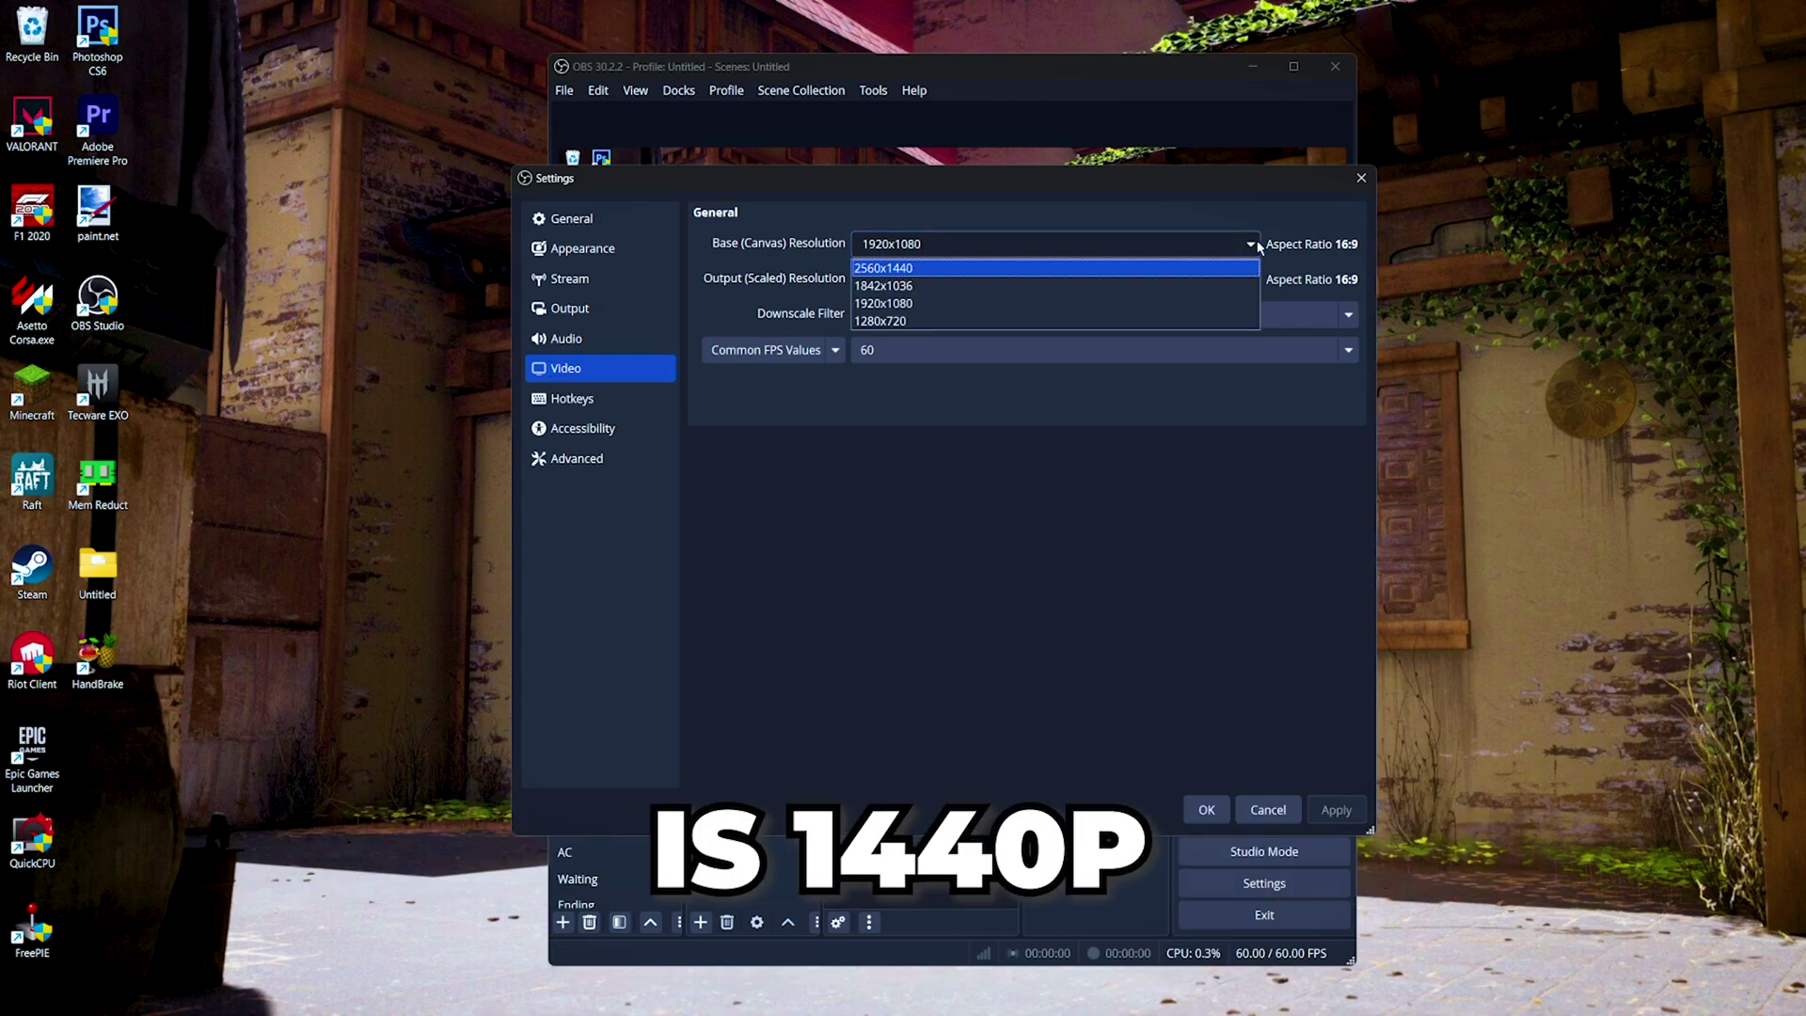
click(924, 270)
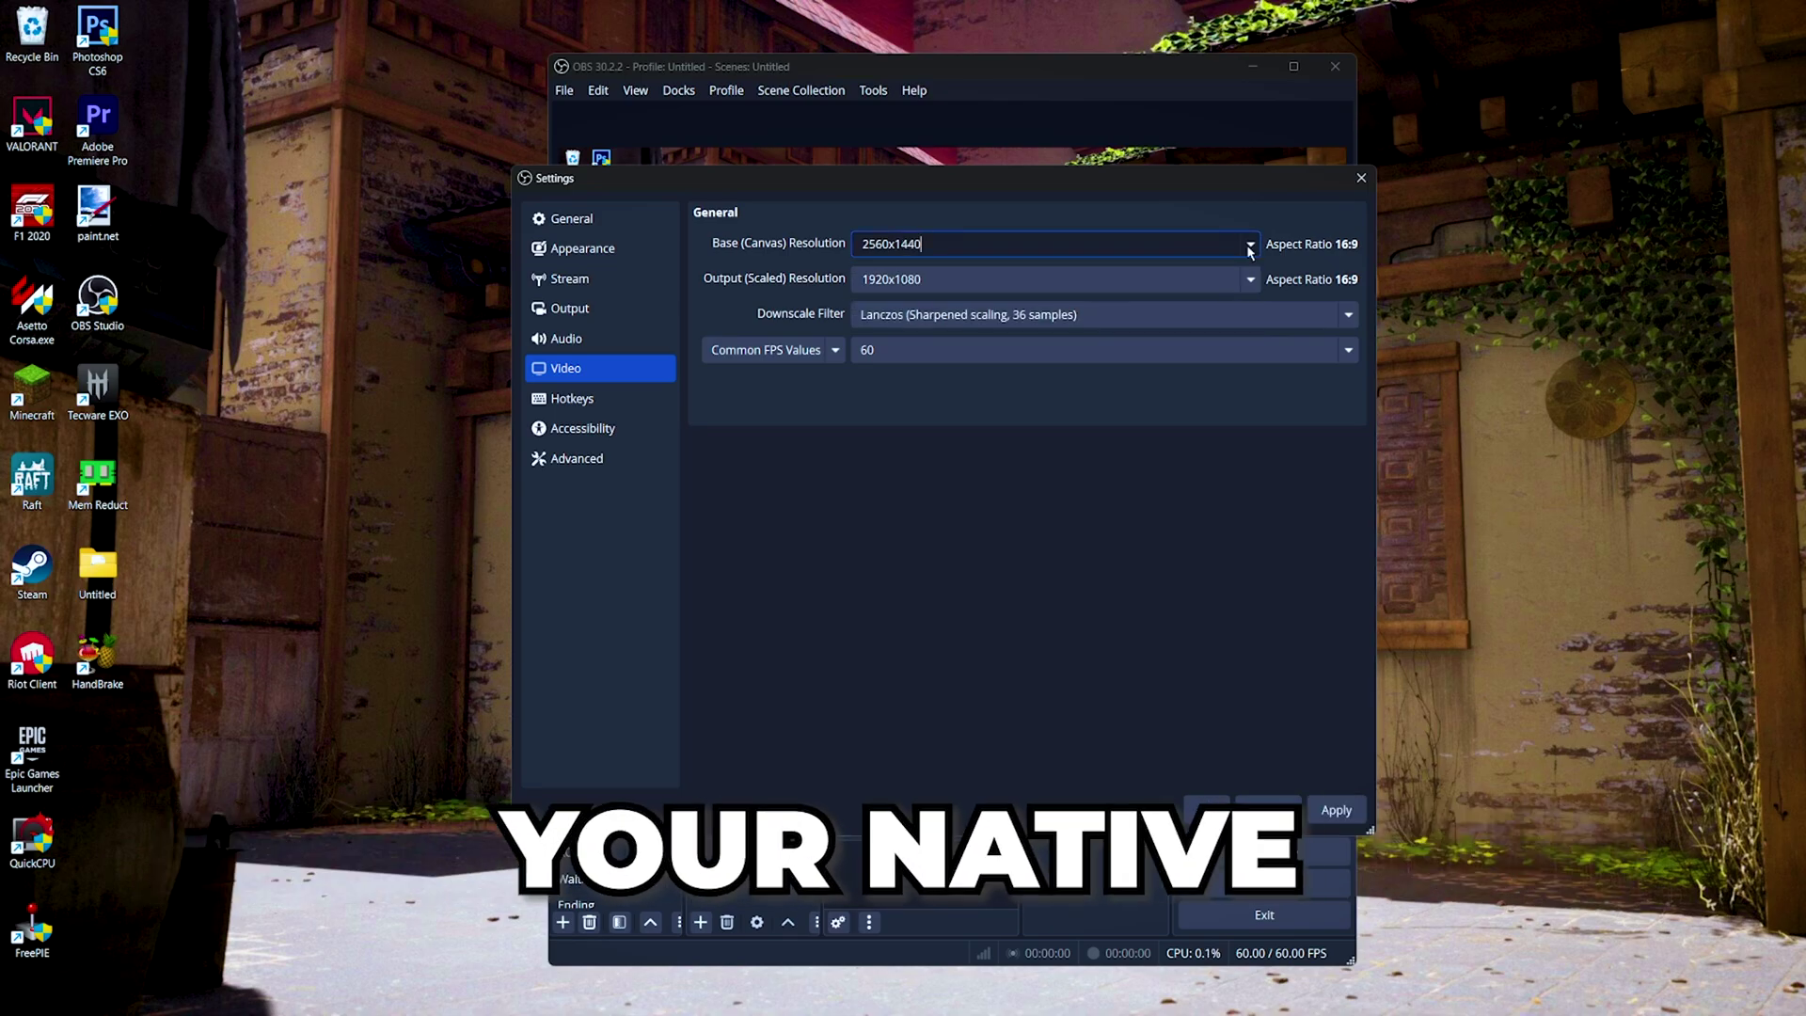
right_click(1531, 402)
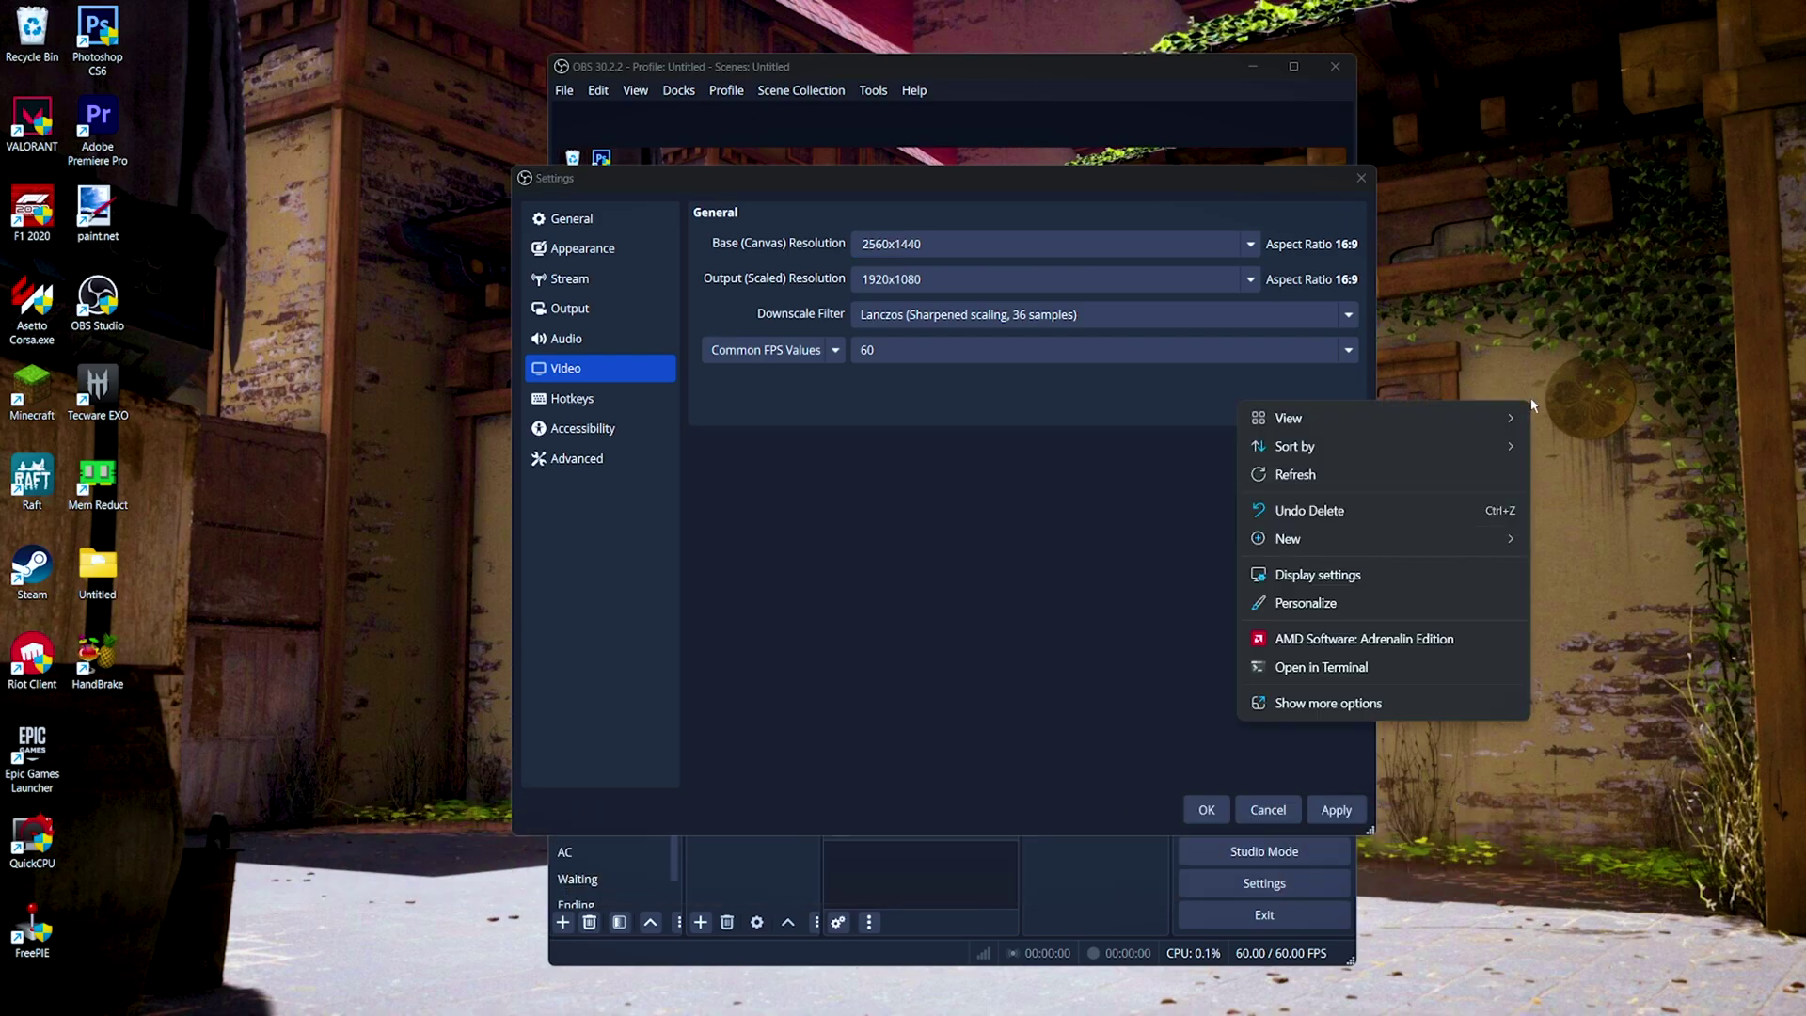
click(1309, 576)
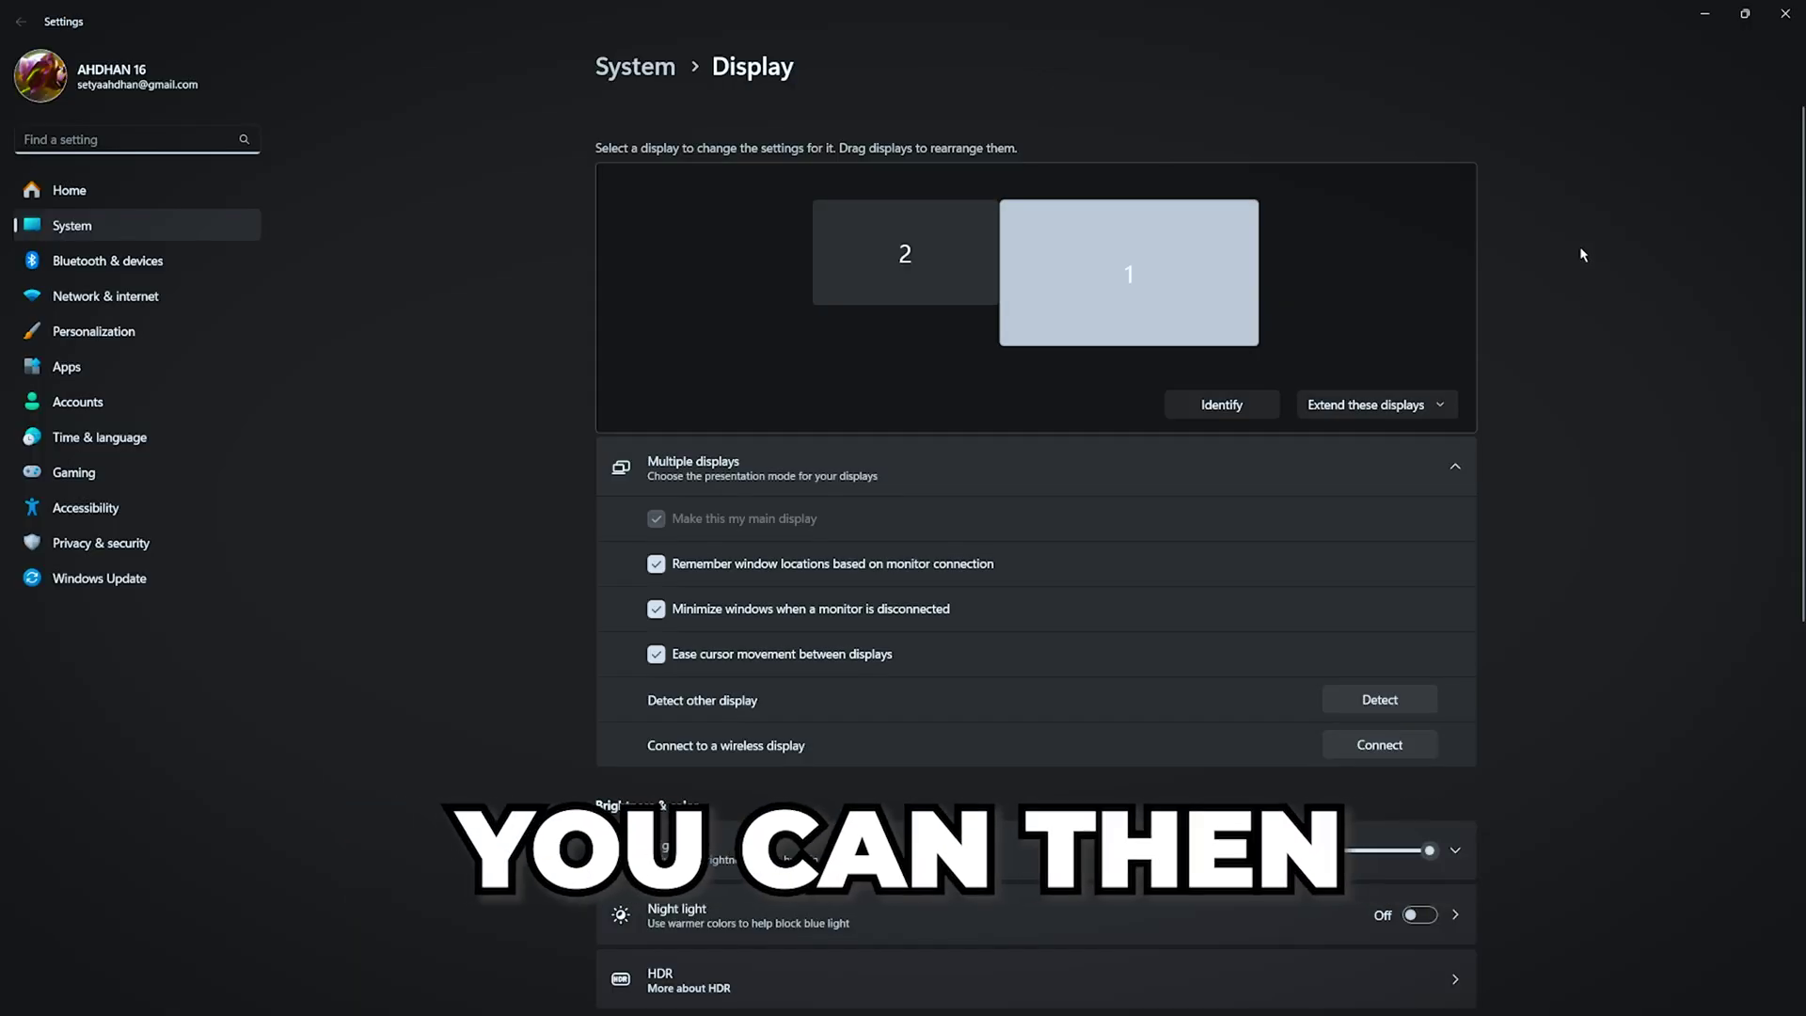
scroll(1532, 289, down, 5)
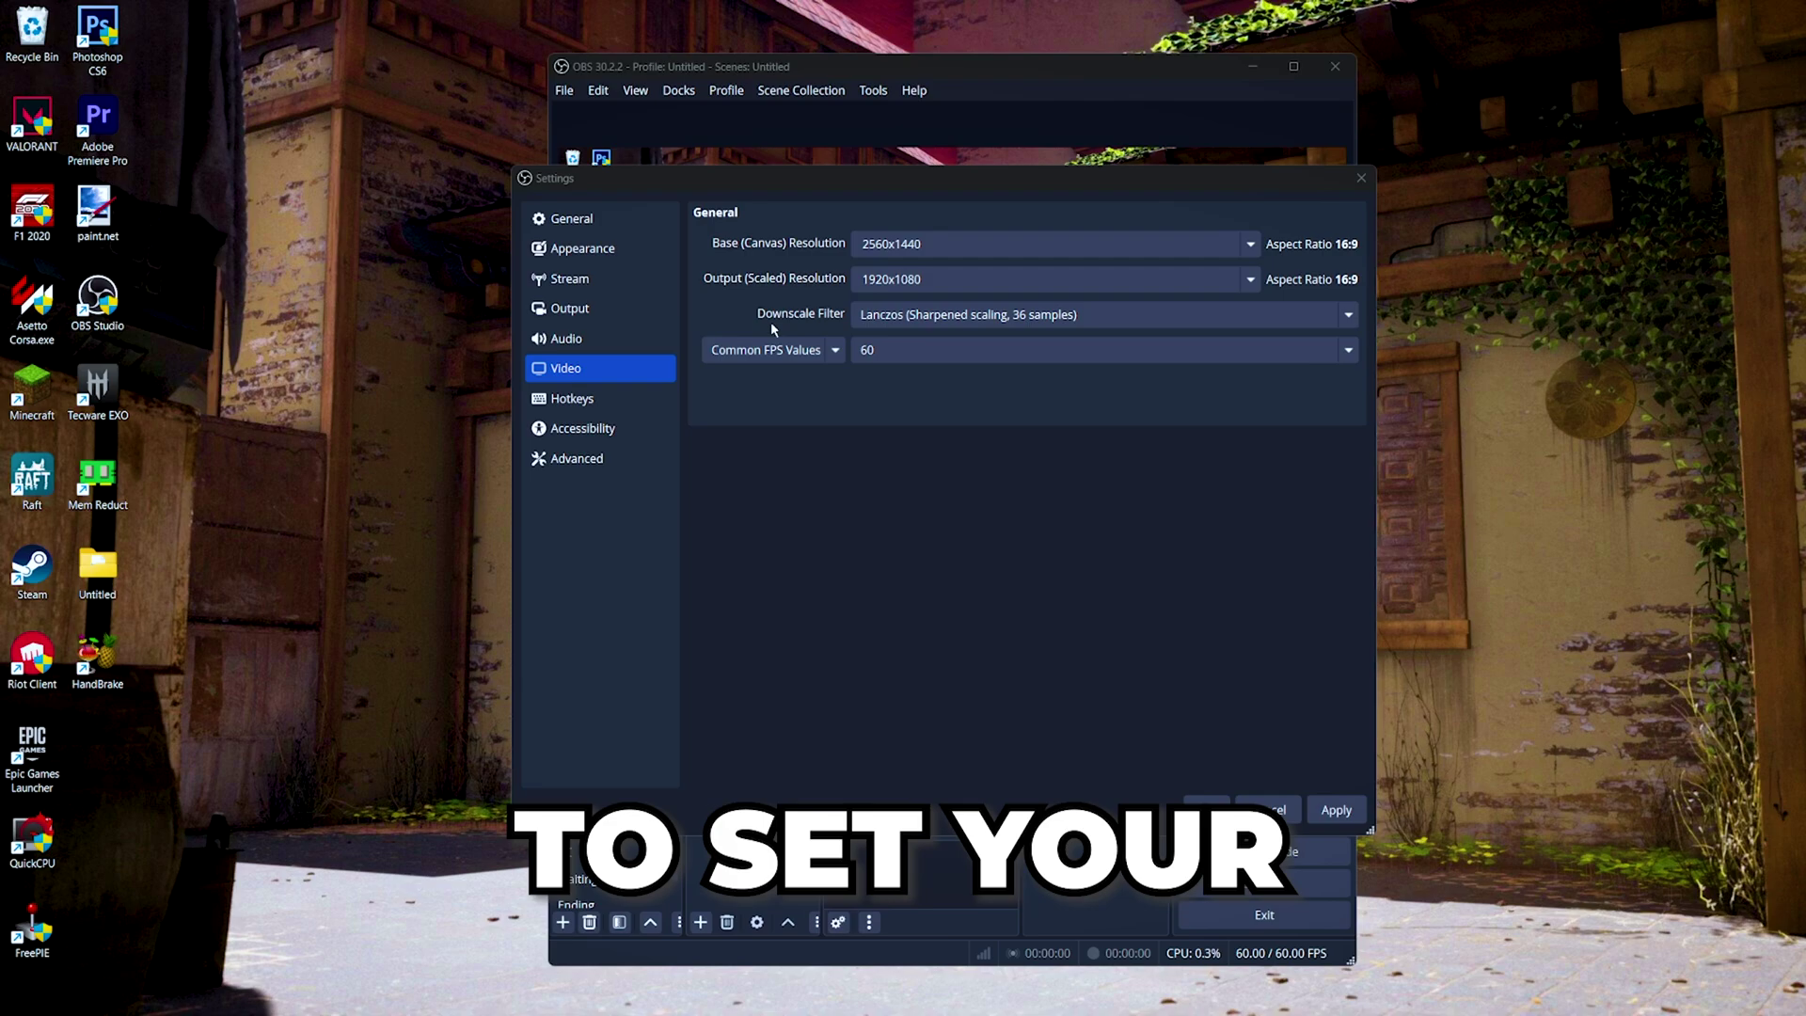
click(896, 319)
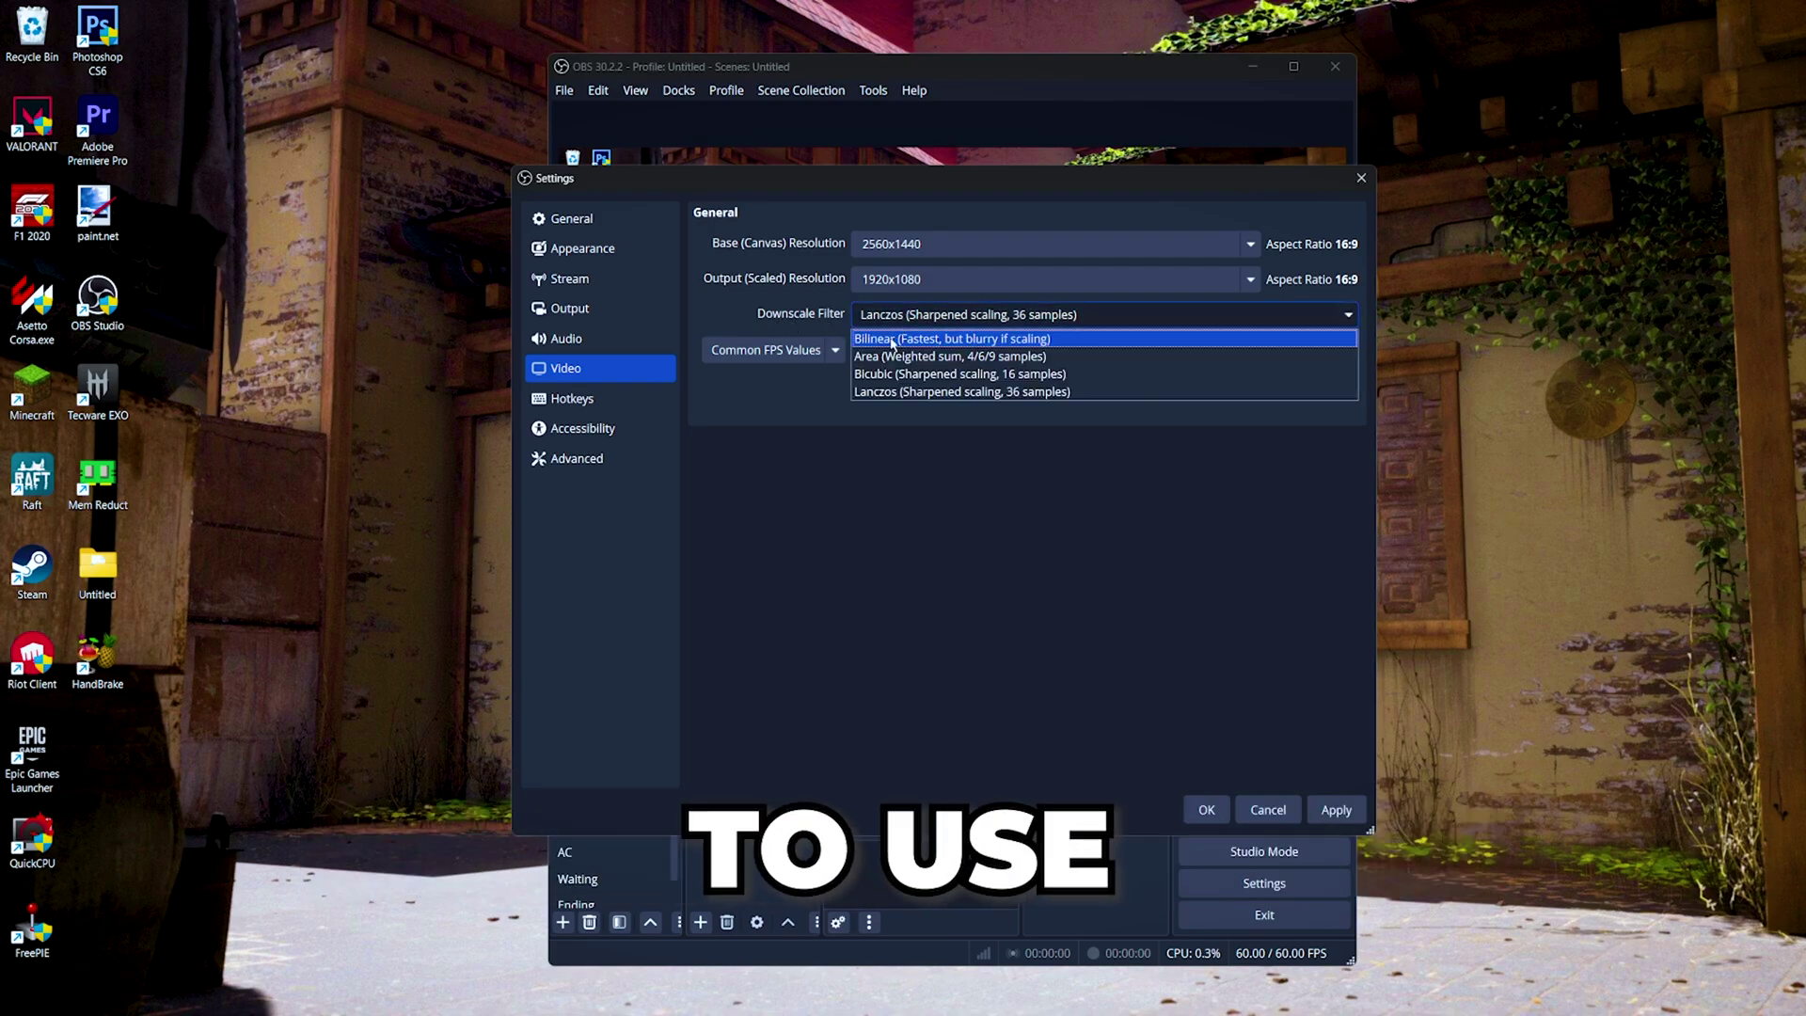
click(902, 393)
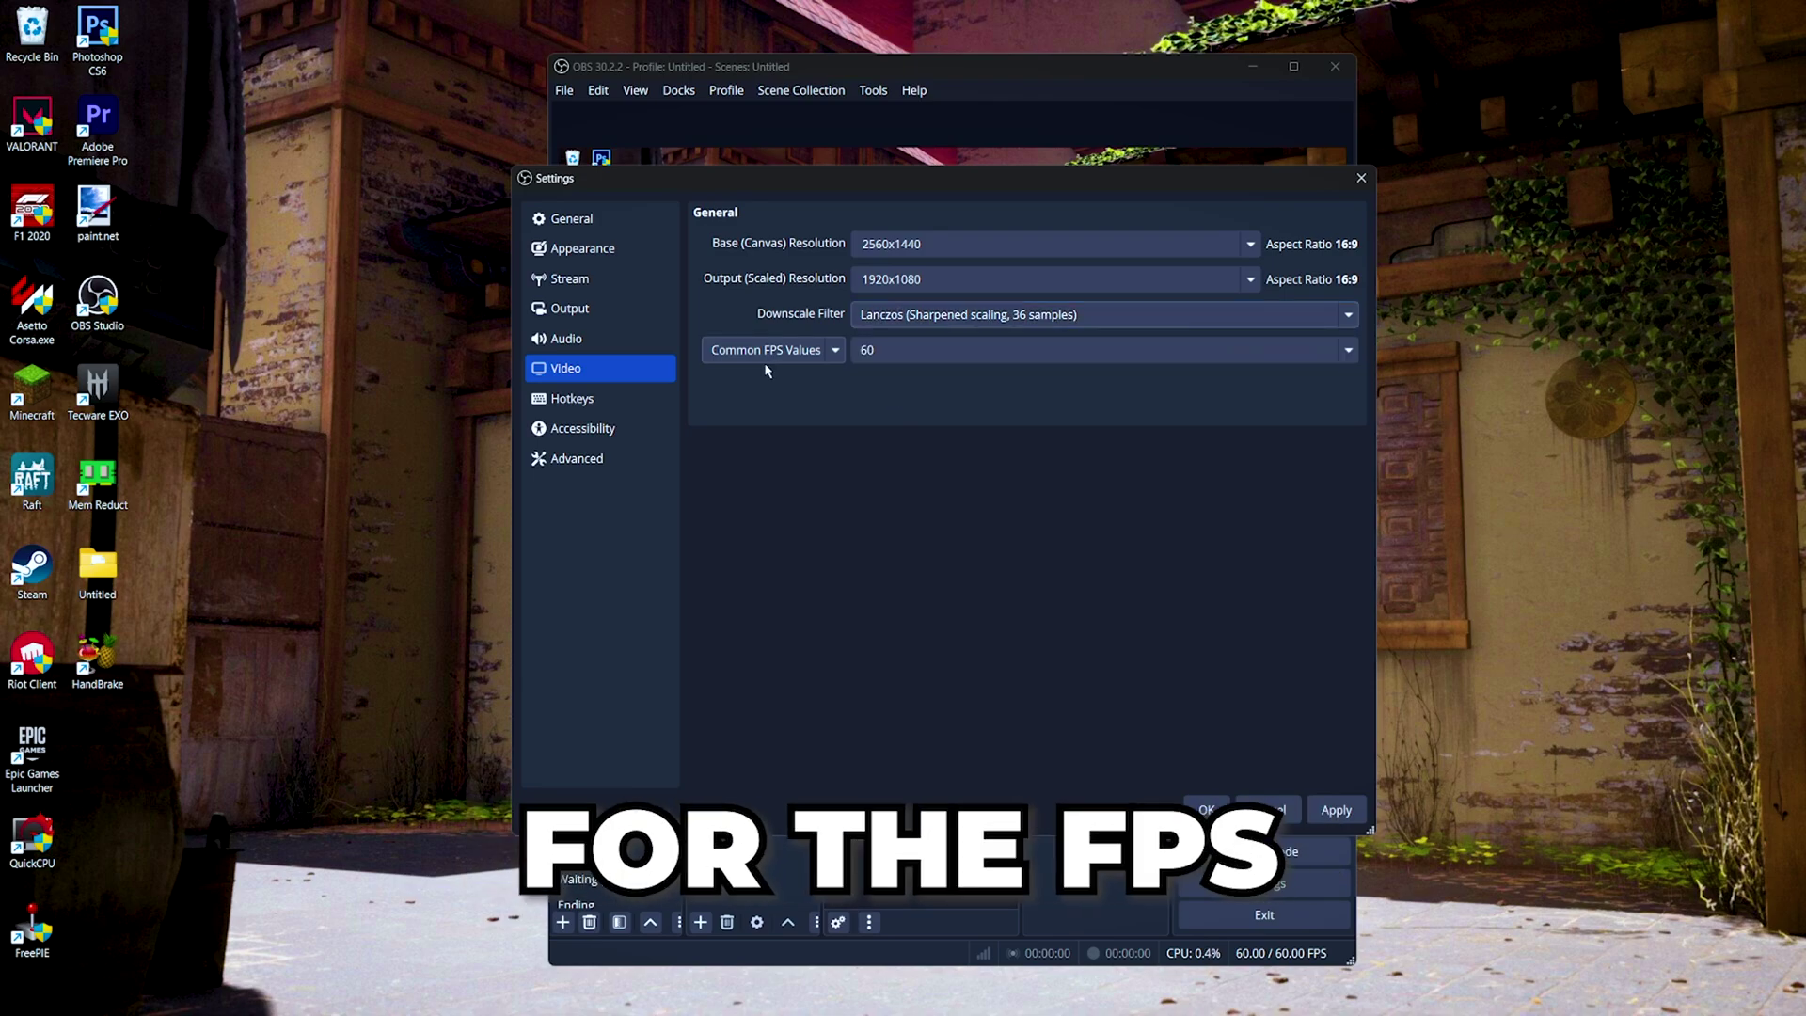
click(887, 363)
click(879, 463)
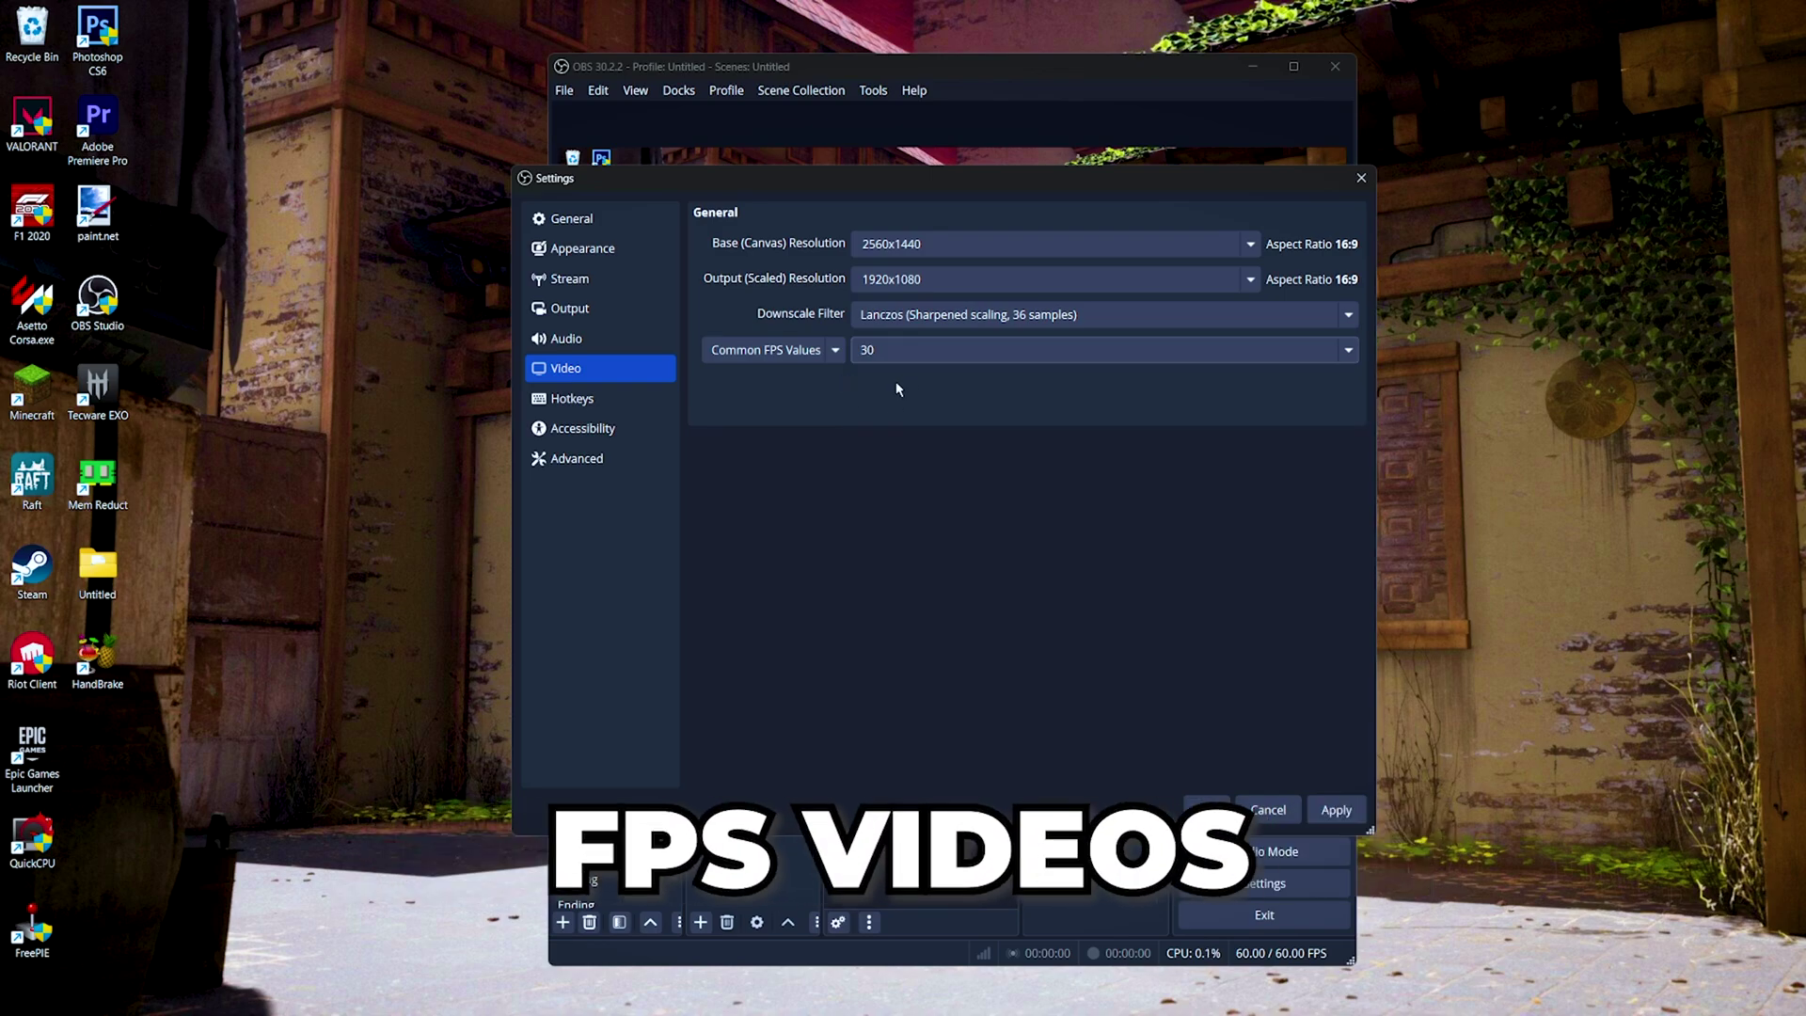
click(799, 350)
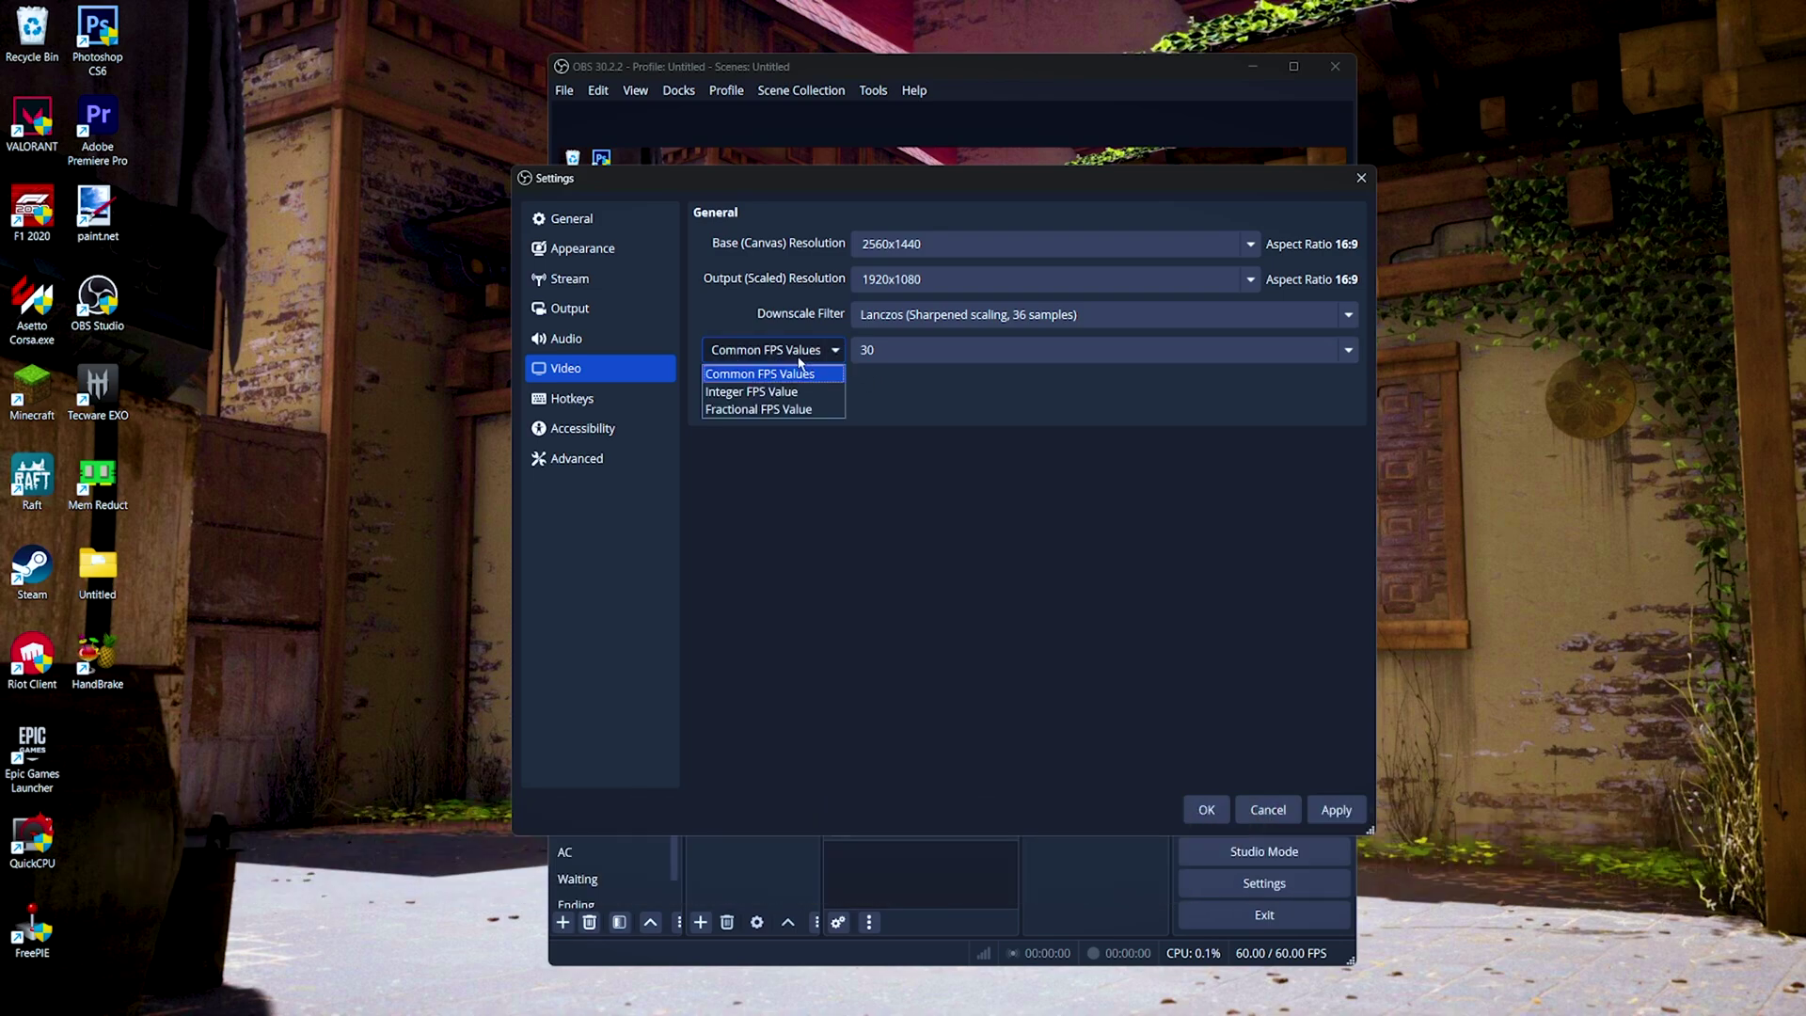
click(804, 391)
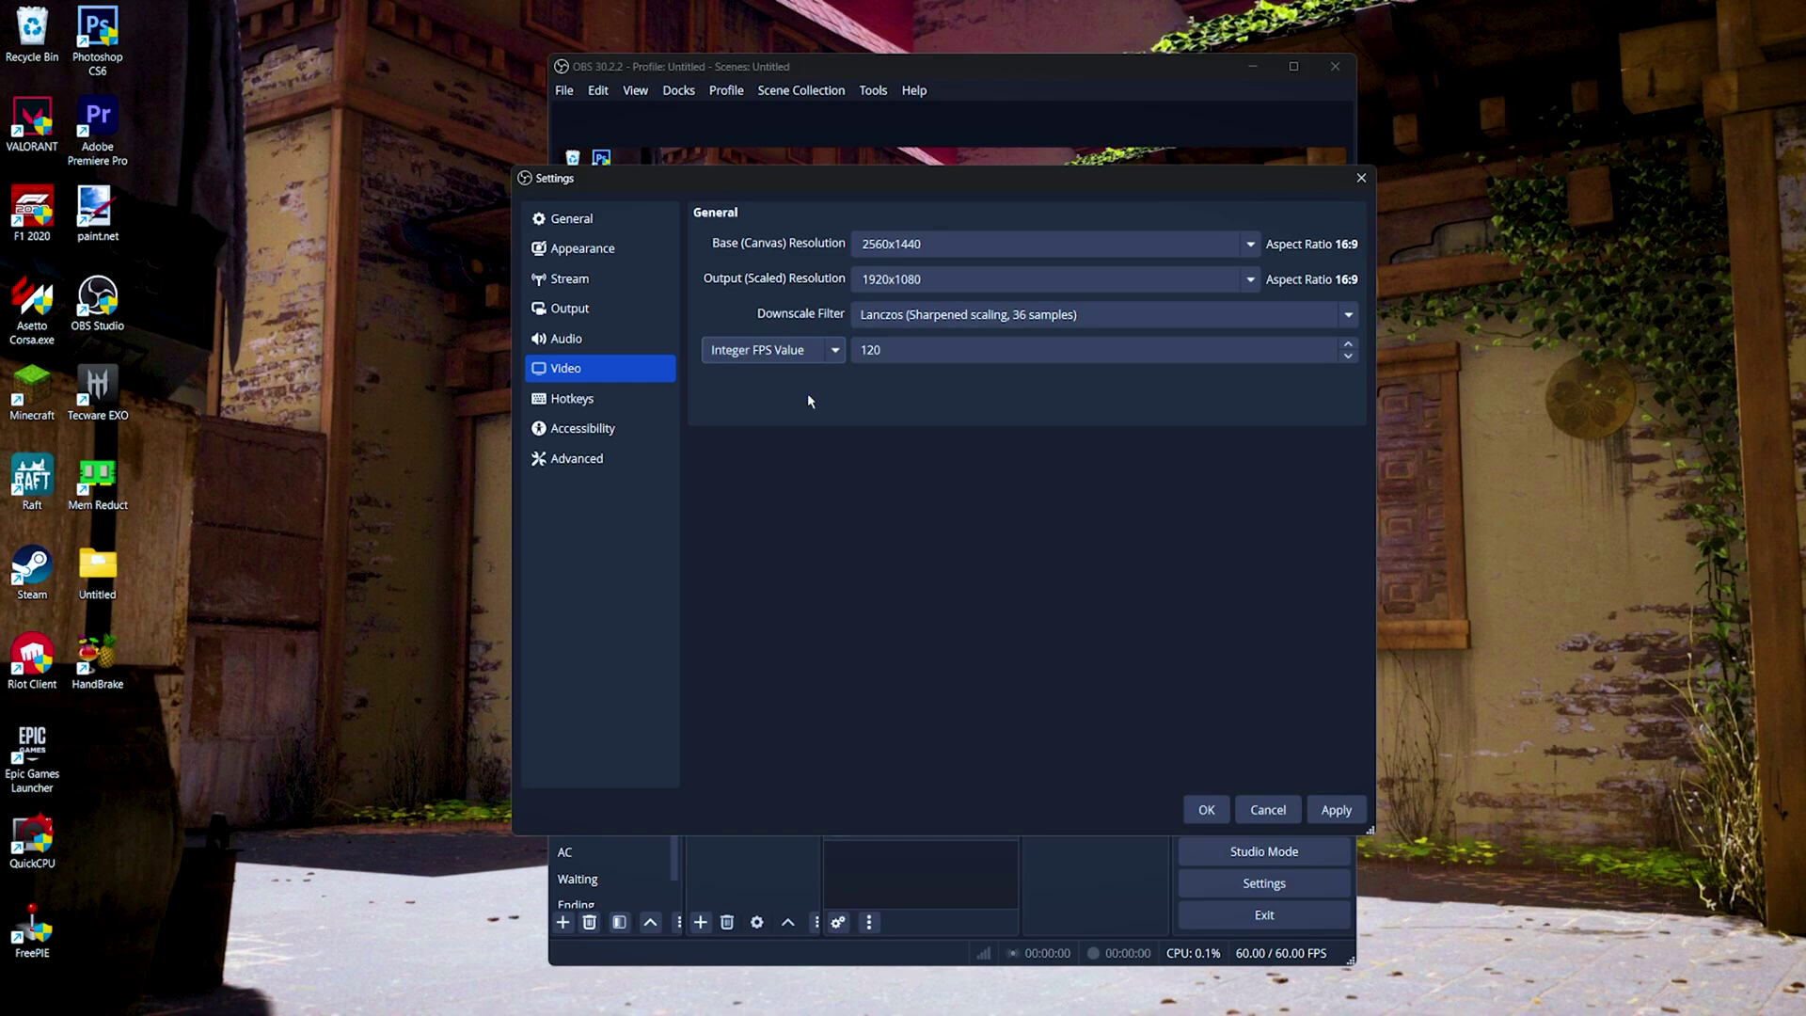
double_click(902, 353)
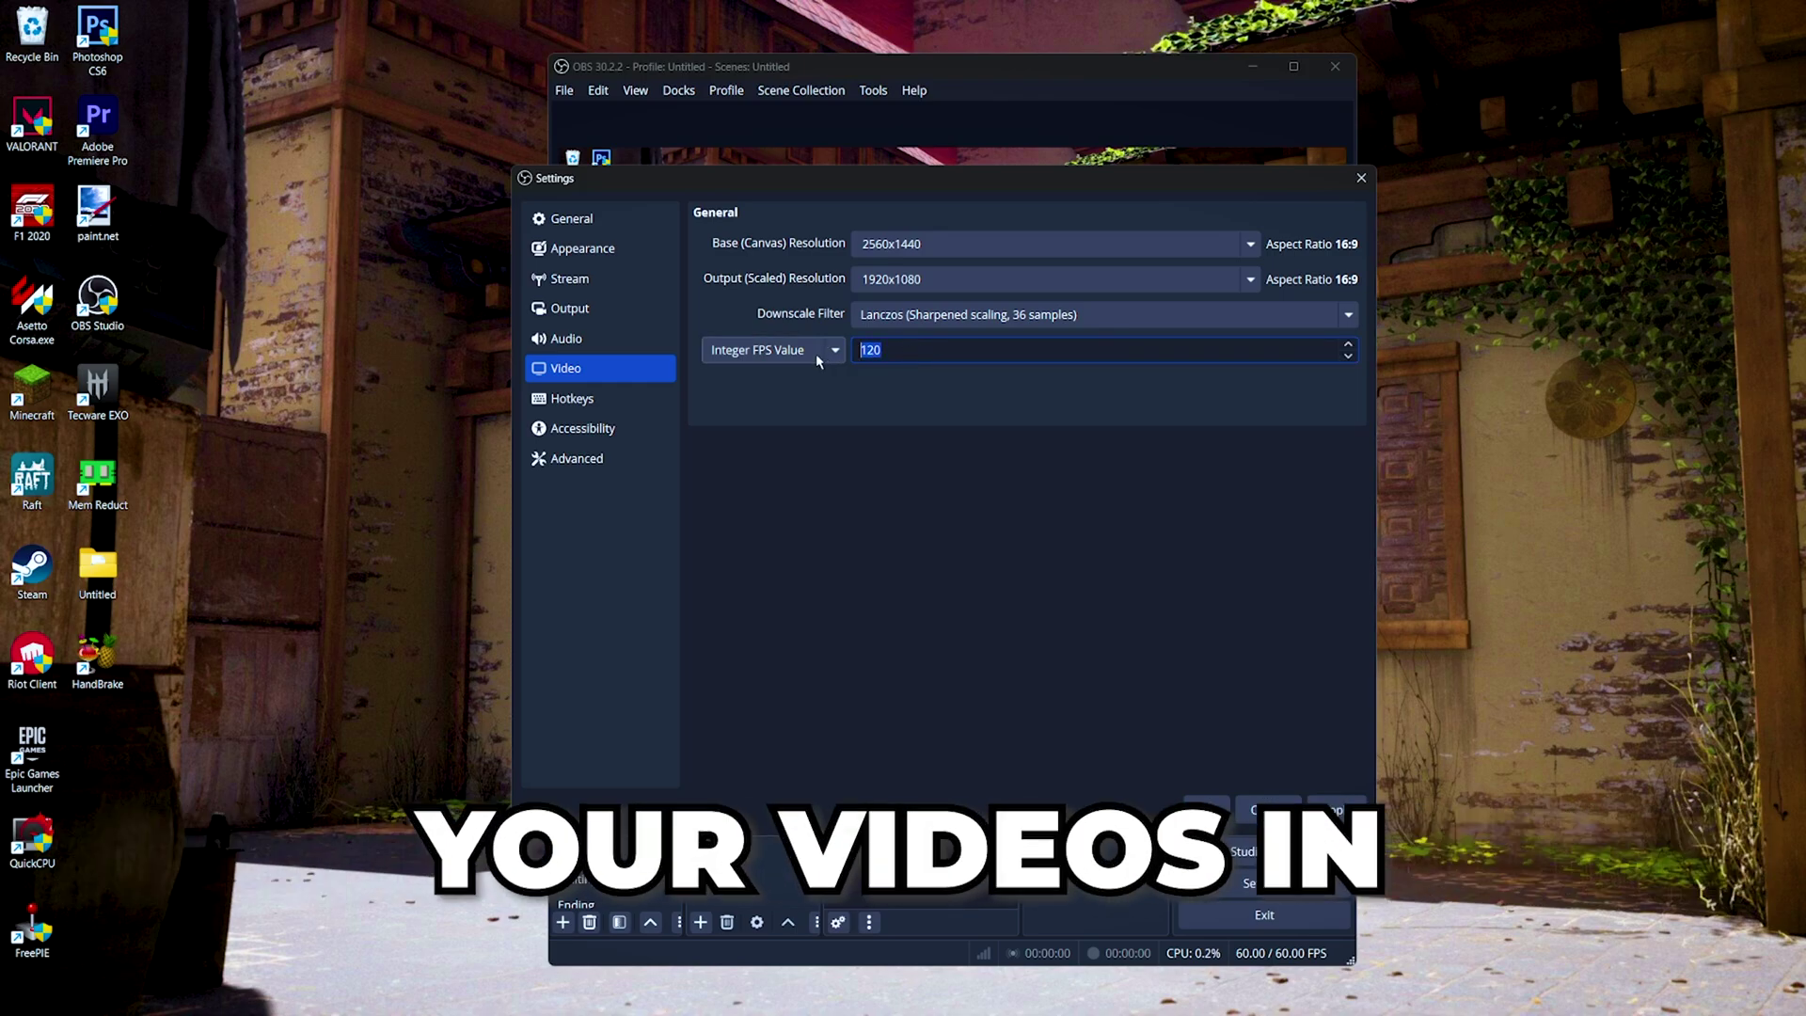
click(899, 350)
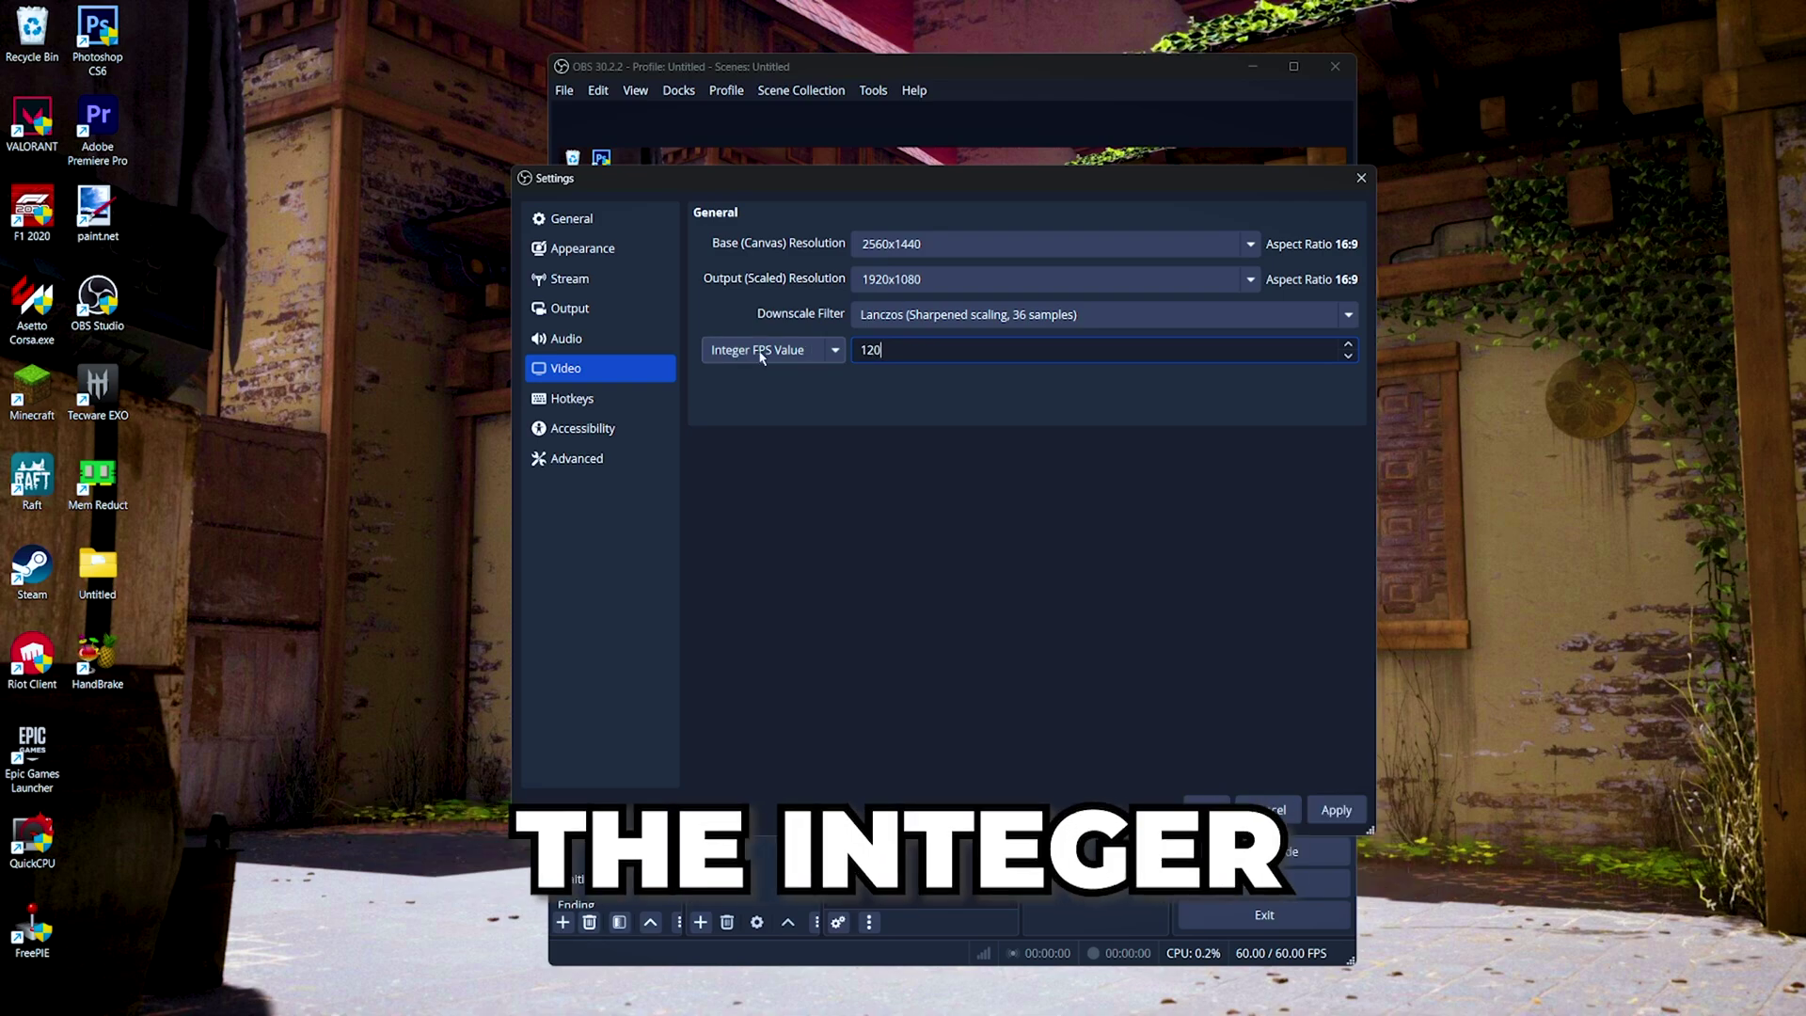
click(796, 358)
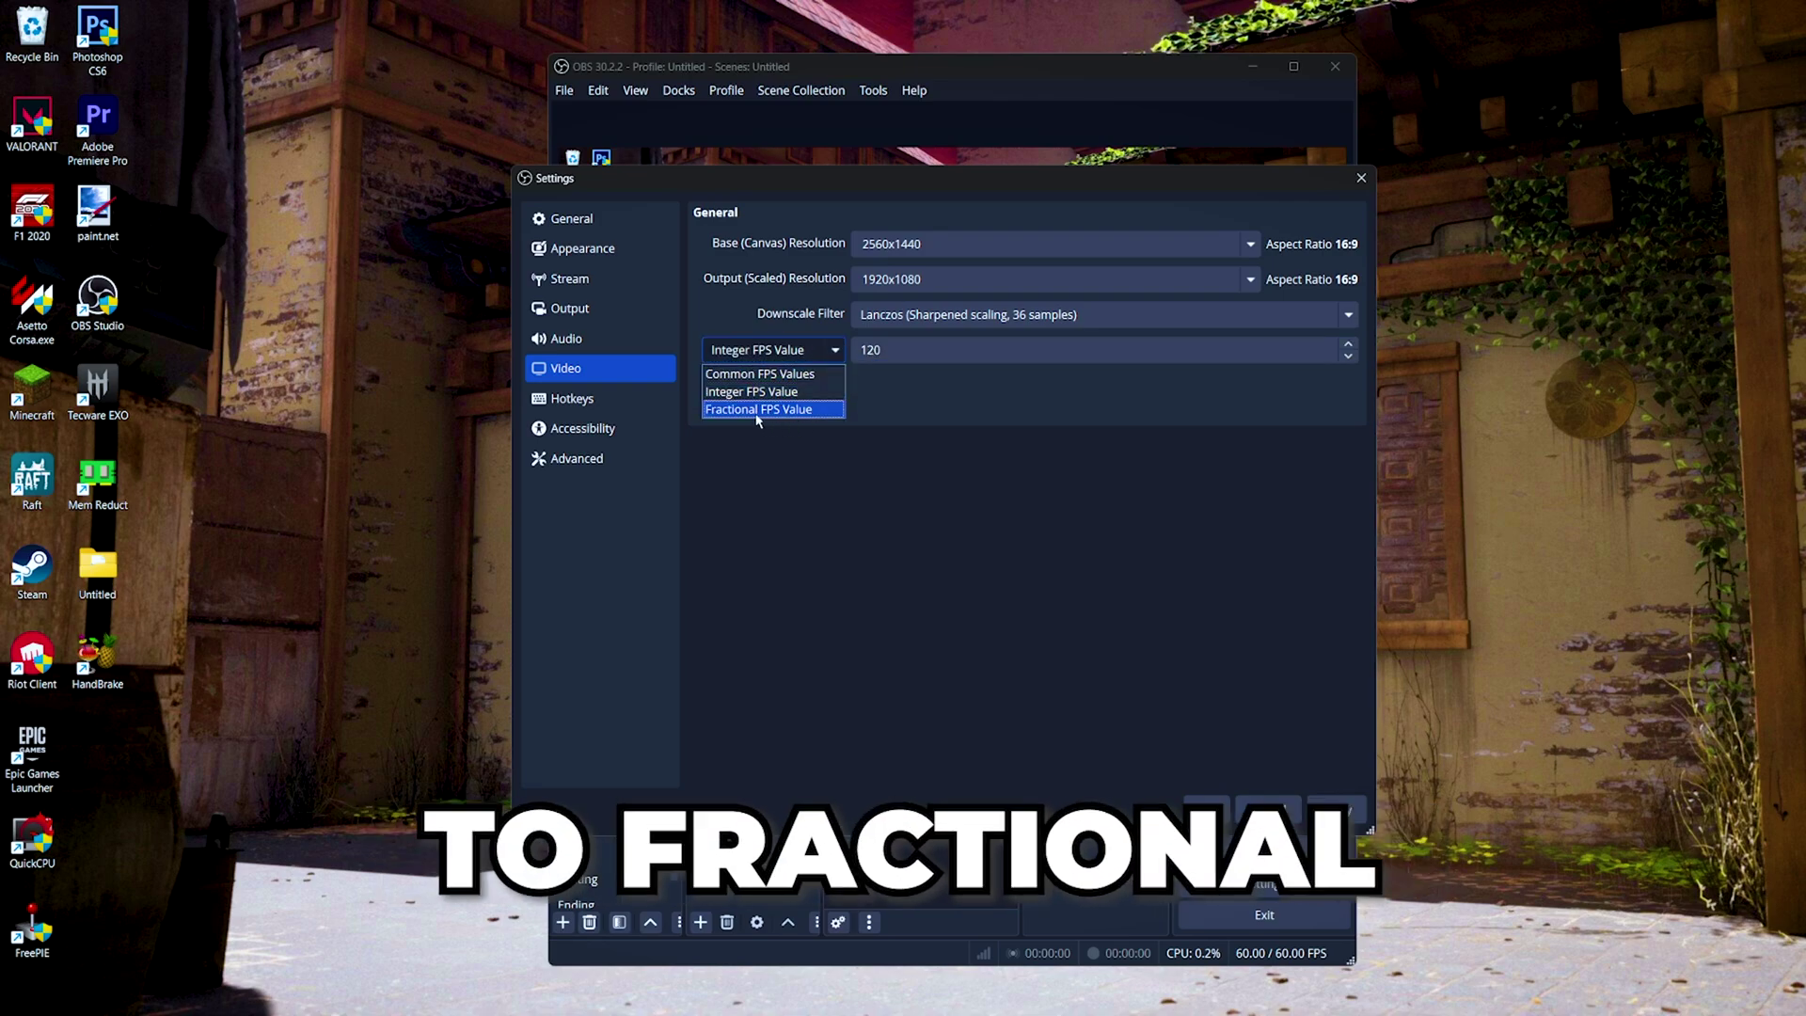
click(837, 410)
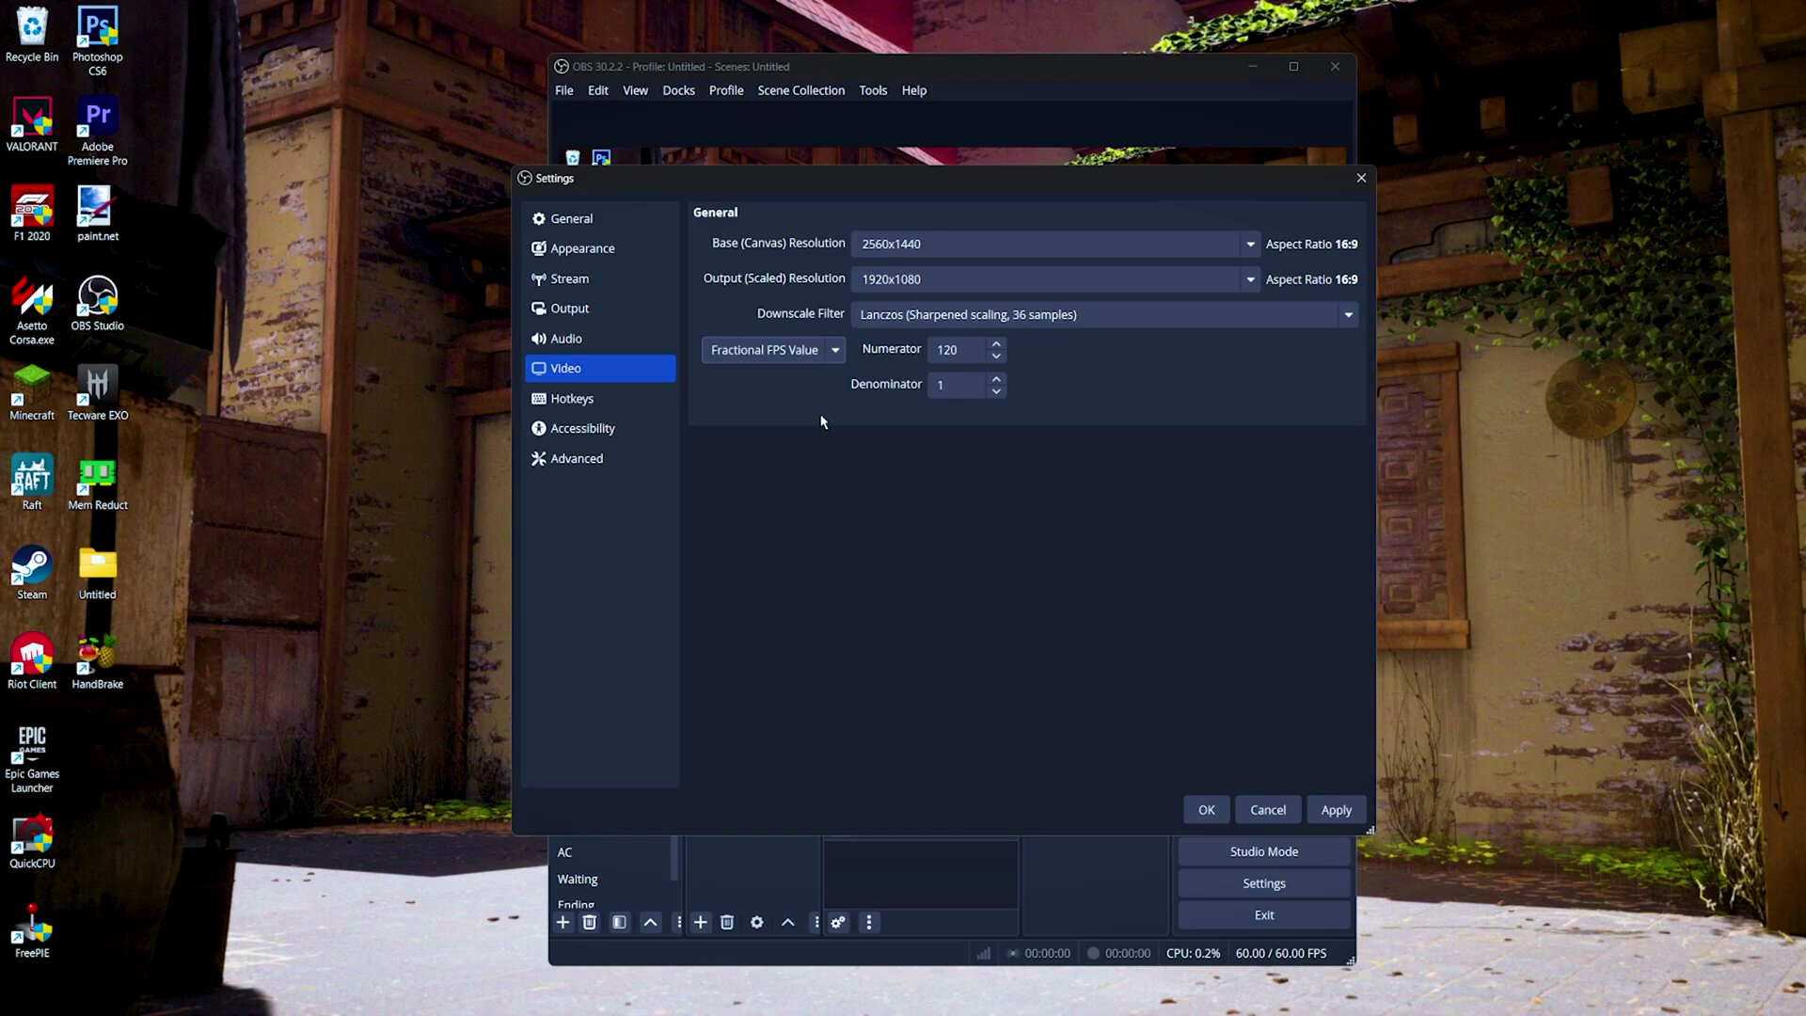
double_click(964, 352)
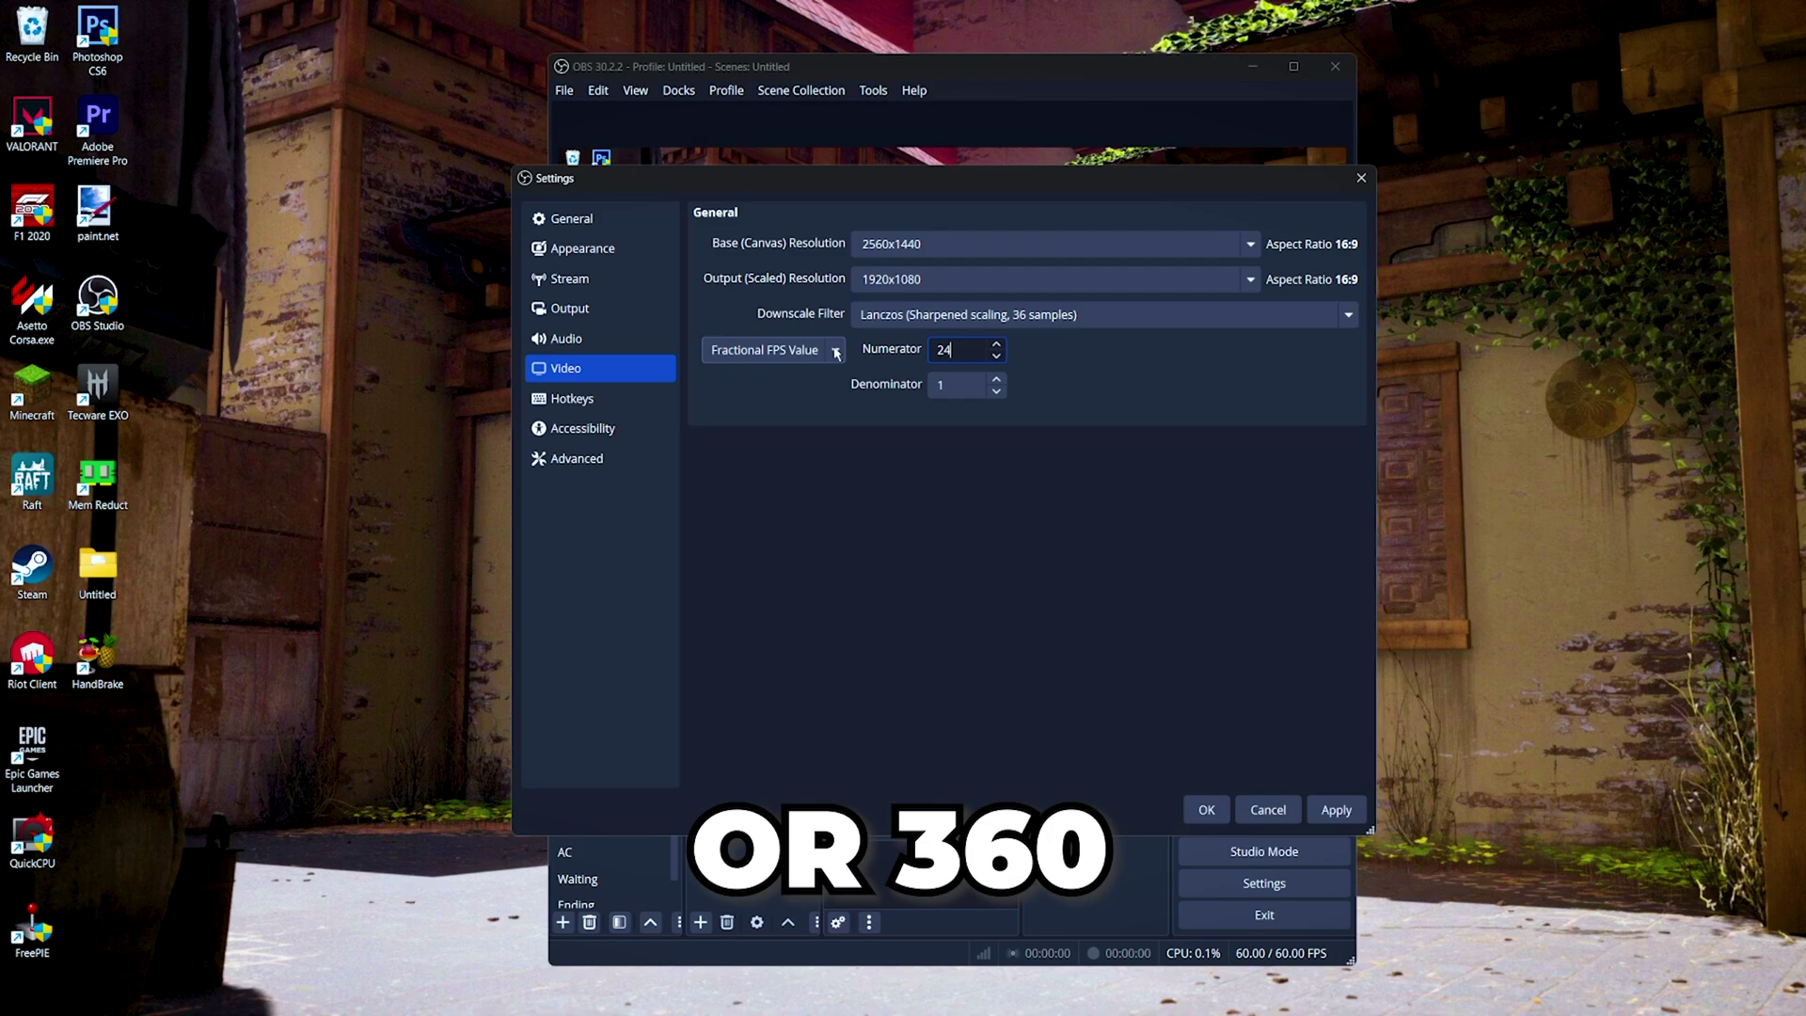
text(36)
key(BackSpace)
key(BackSpace)
text(1)
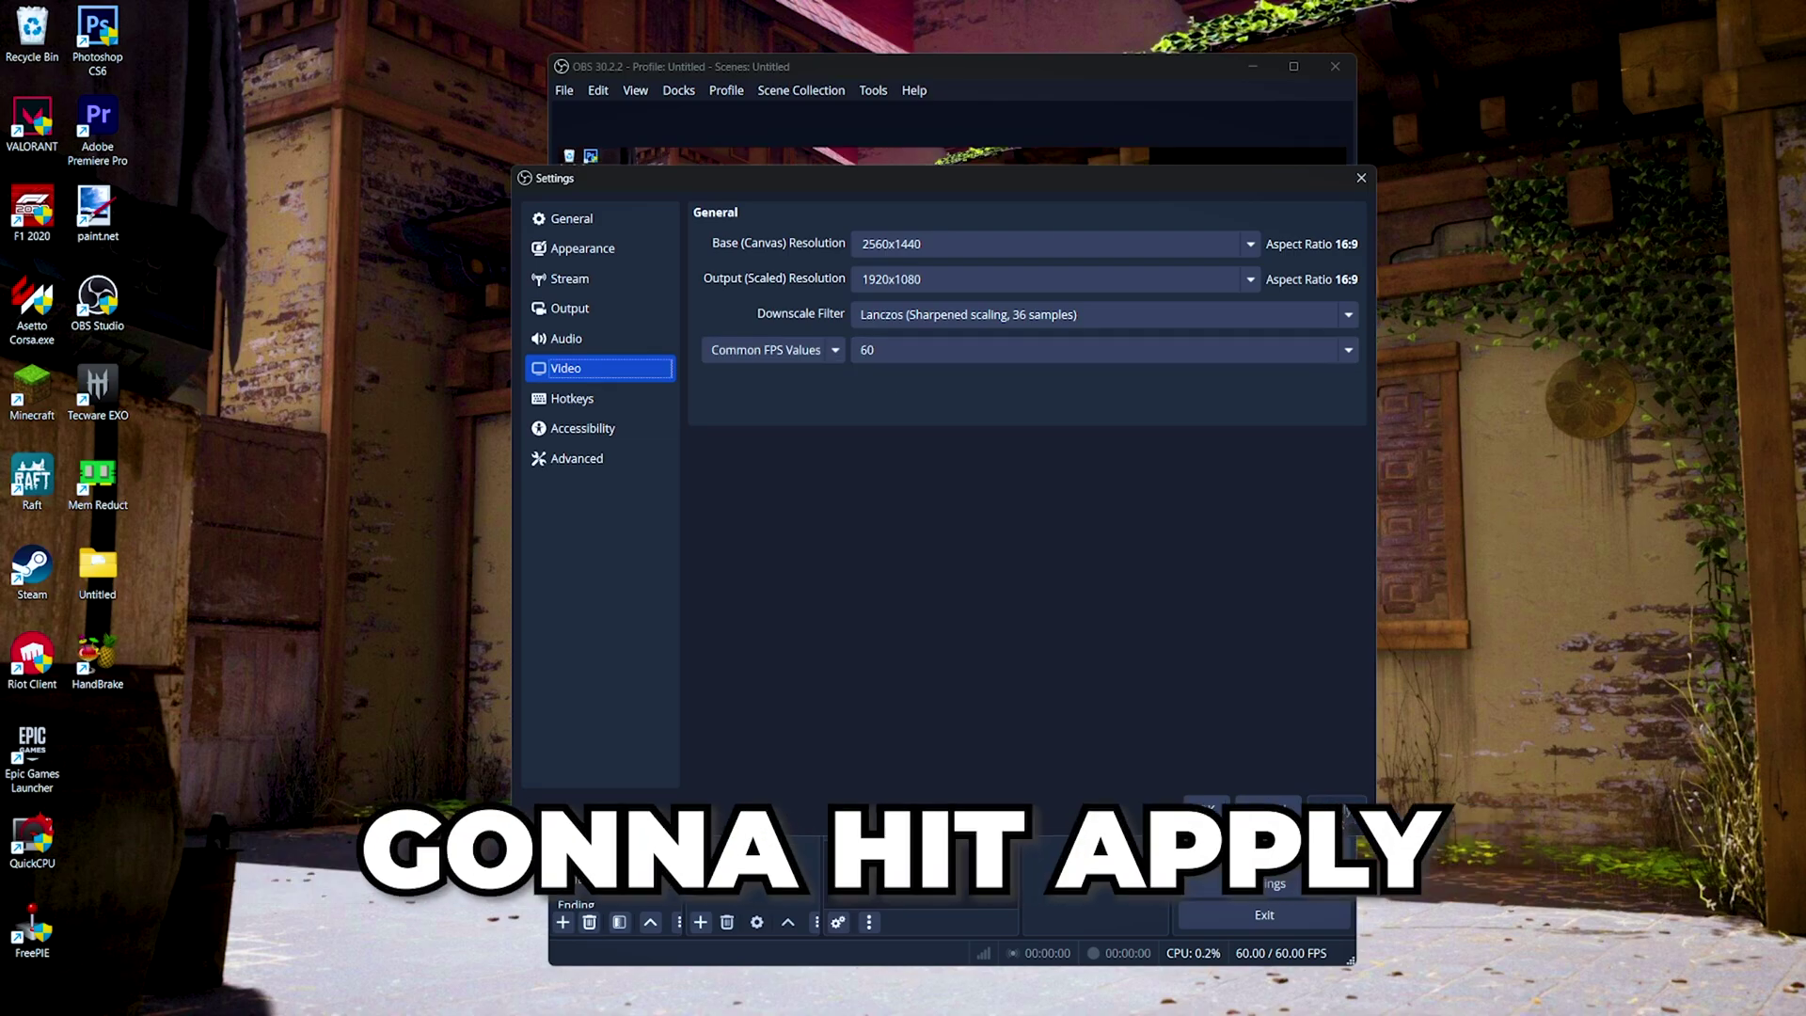
In Advanced settings keep Normal process priority, set sRGB colour space and Full range, and apply.
click(613, 459)
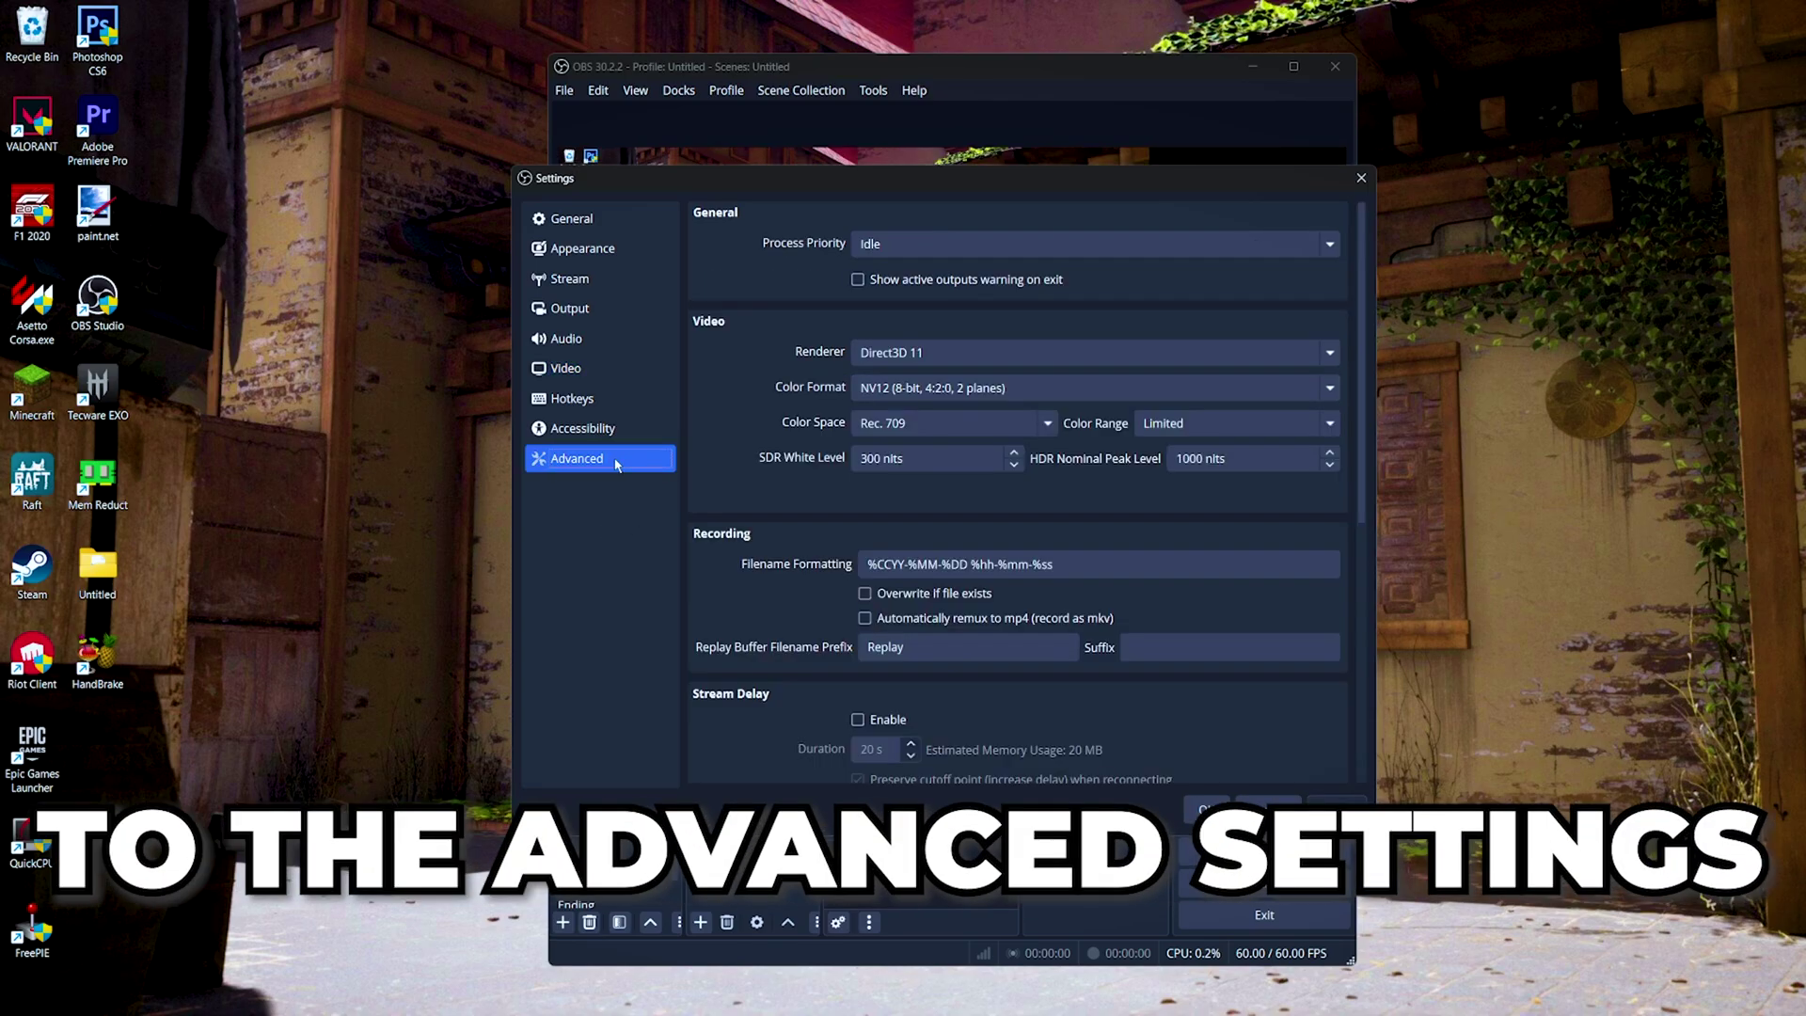
scroll(901, 247, up, 2)
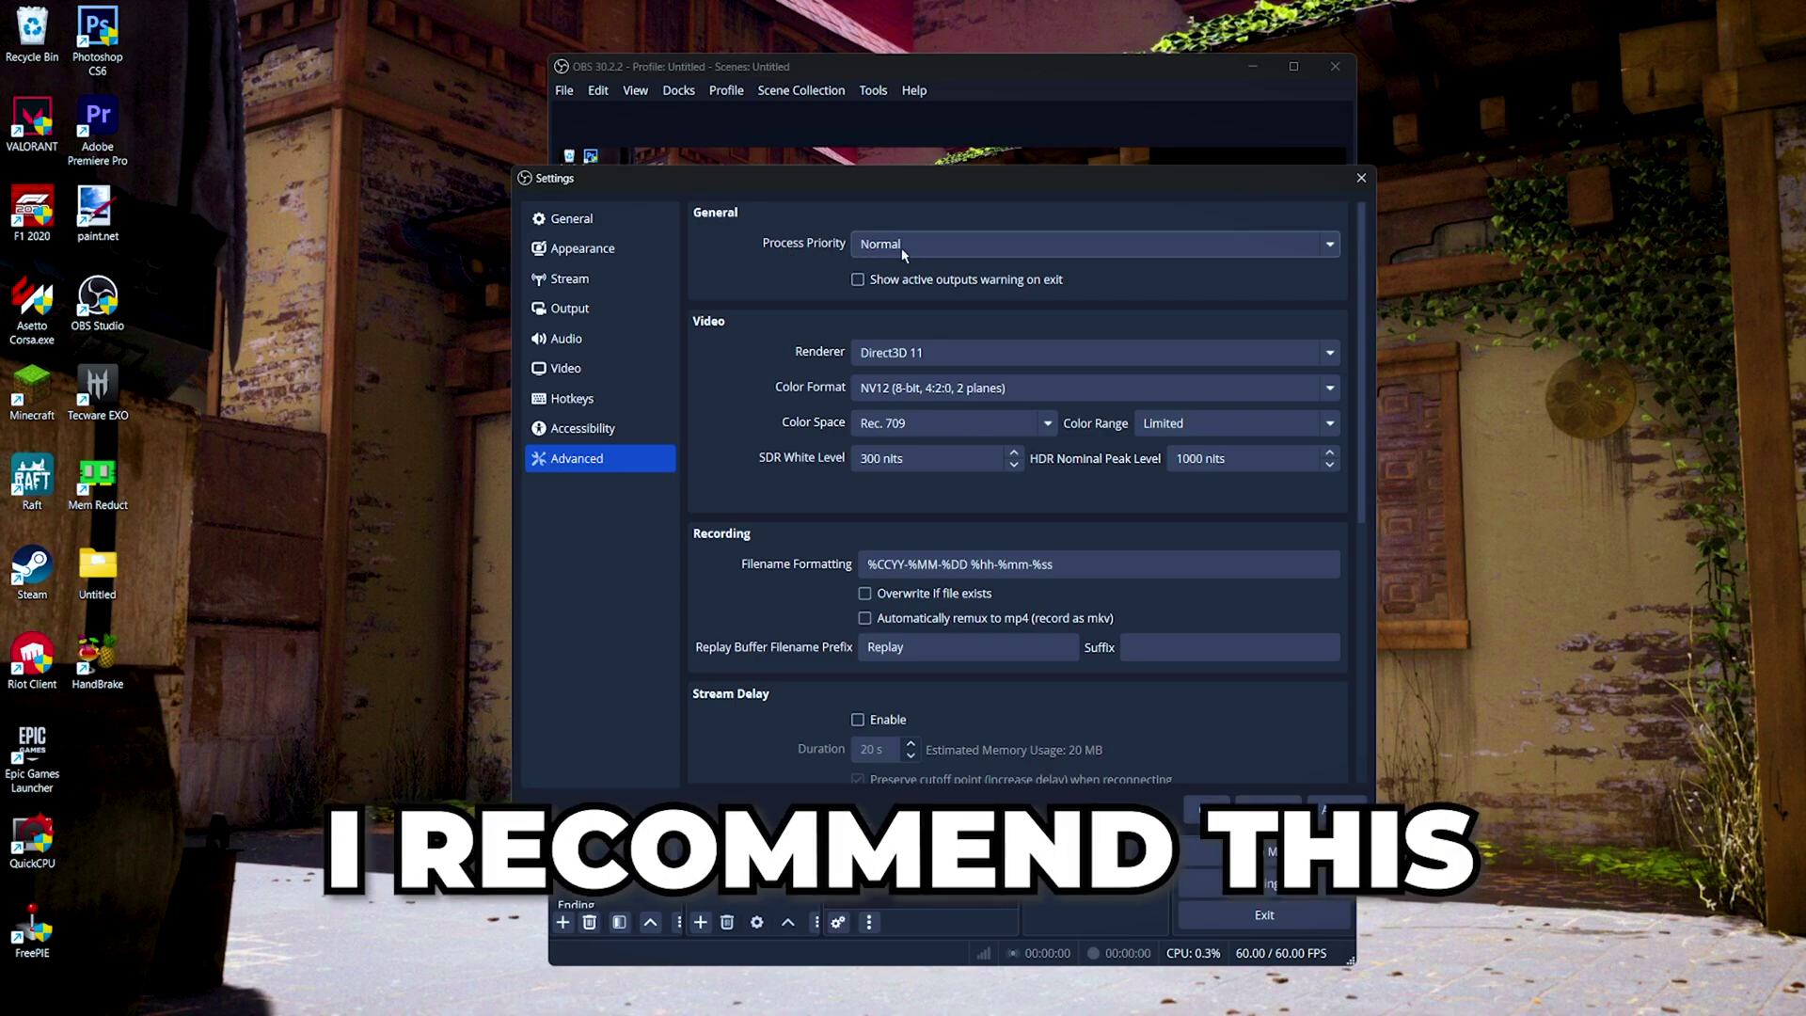
click(911, 246)
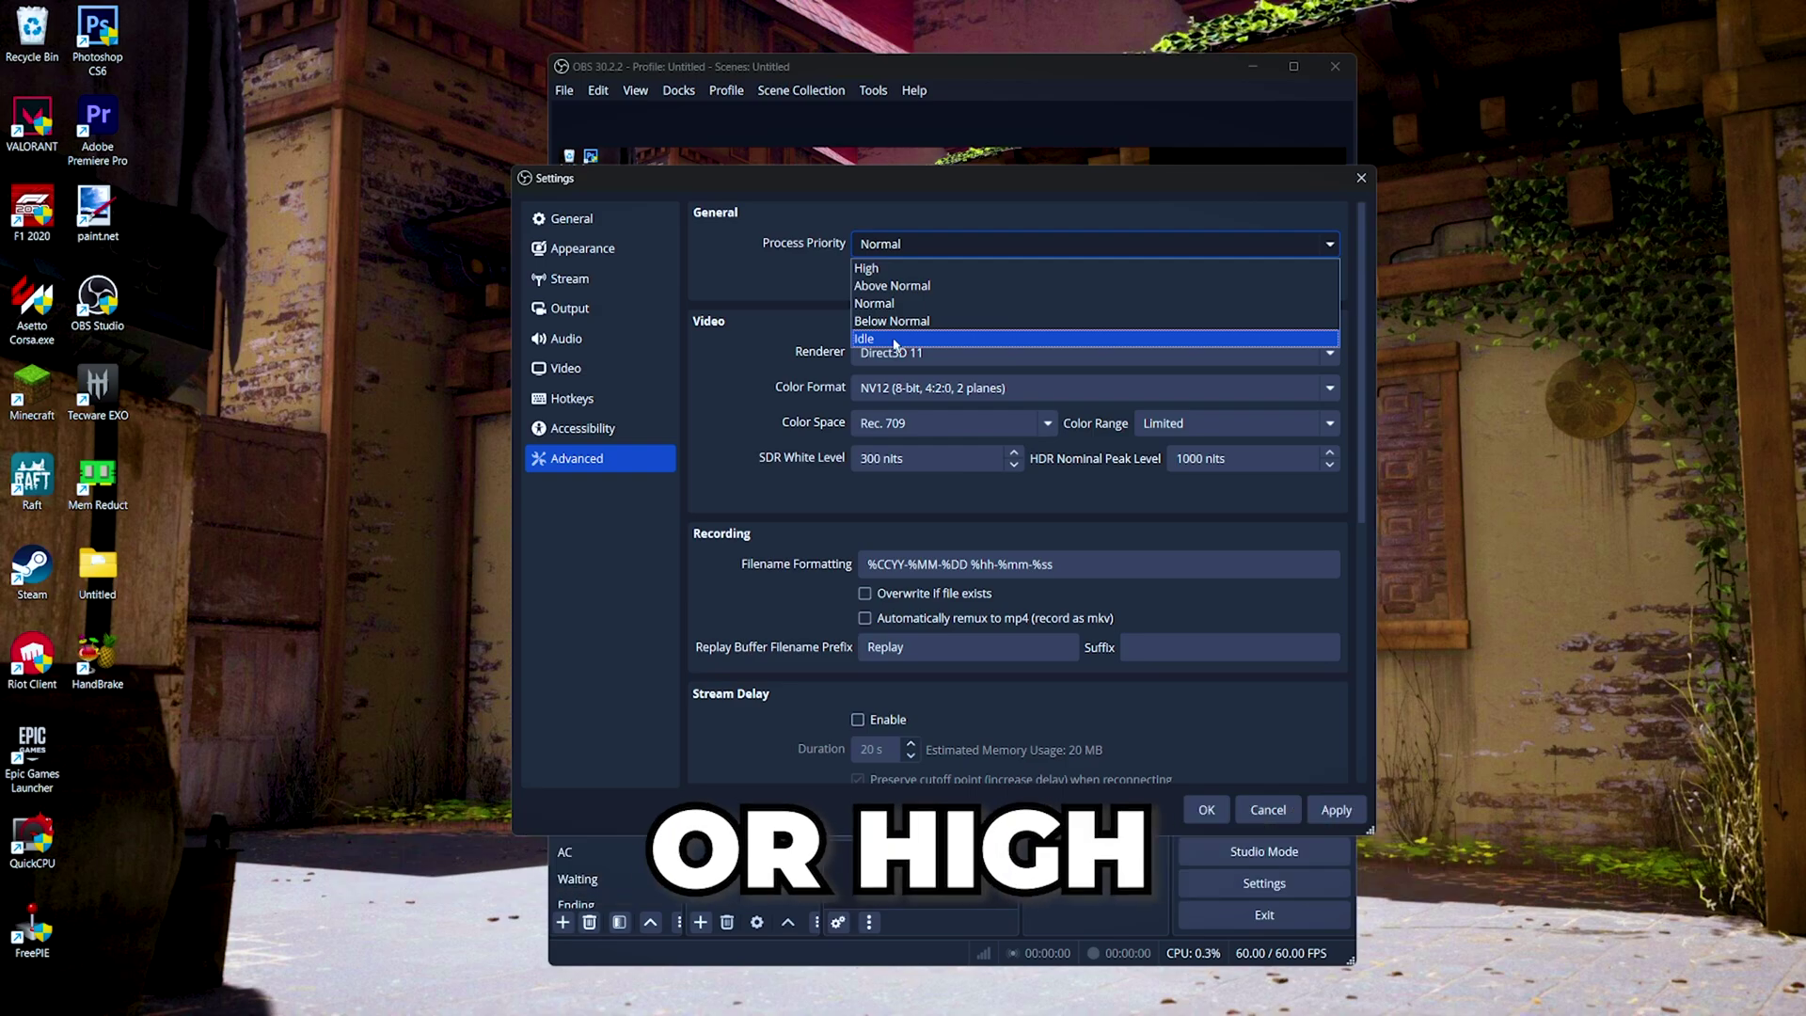
click(816, 361)
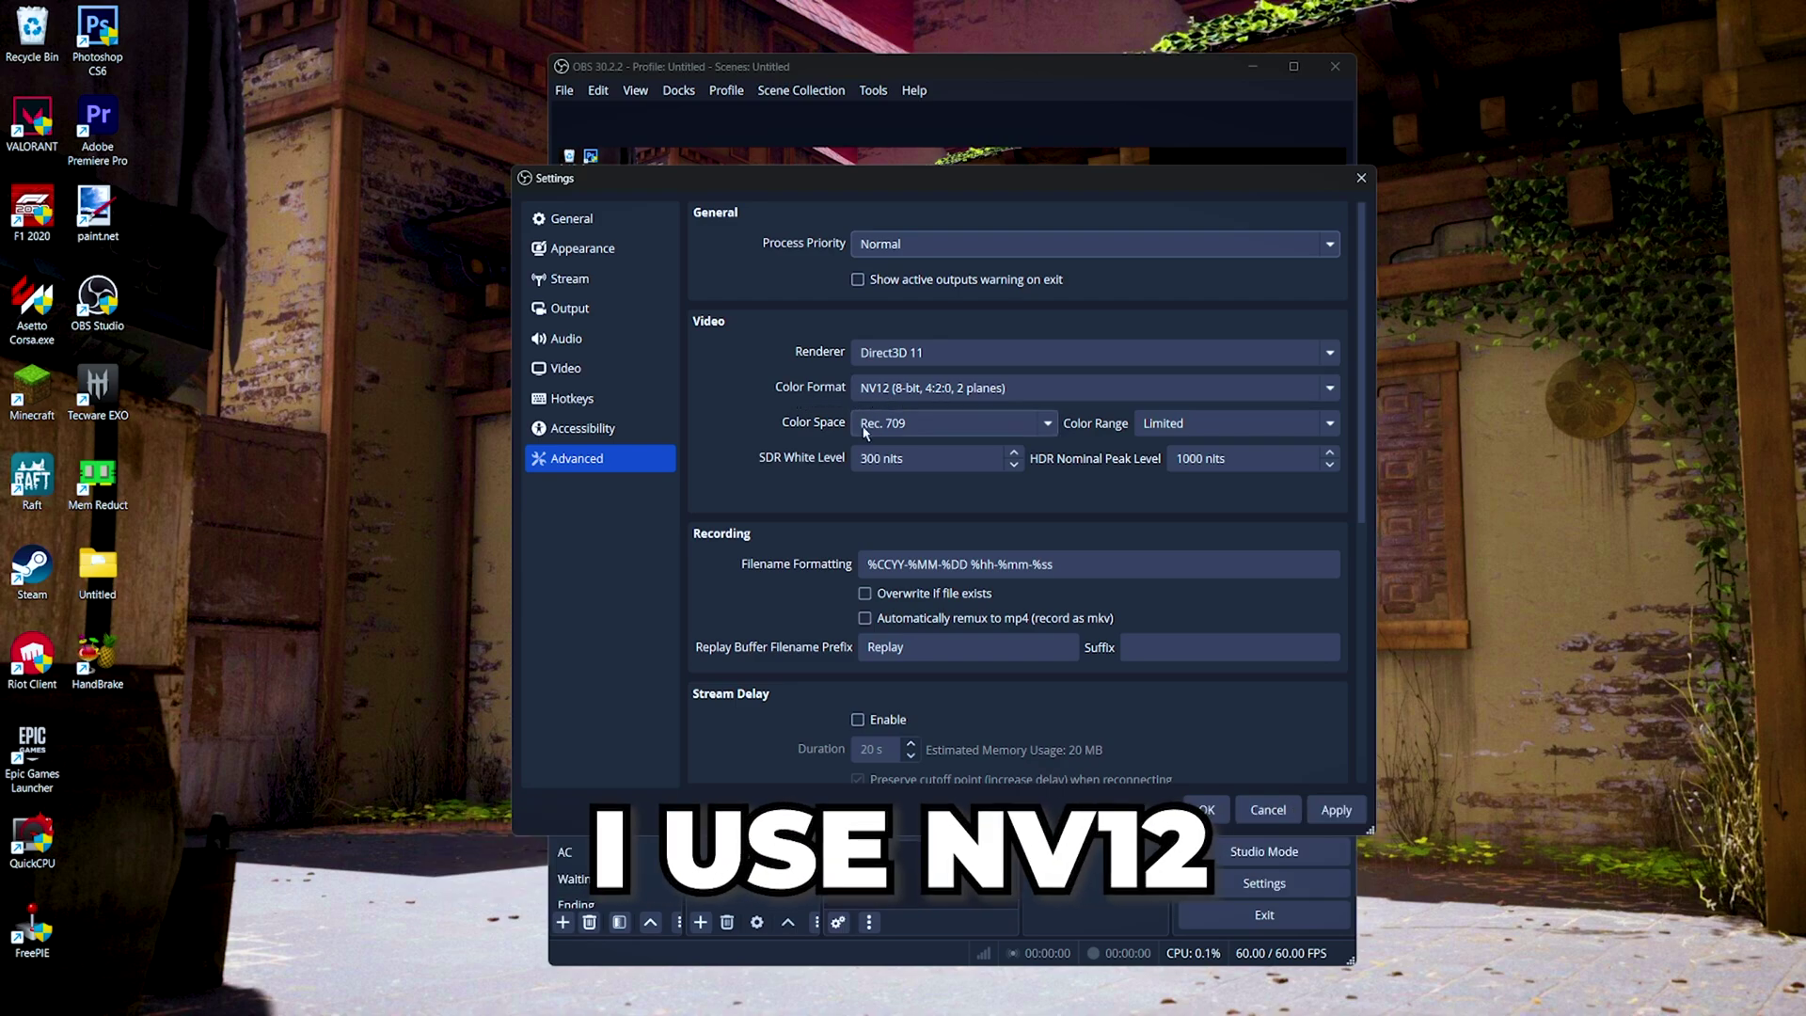
click(930, 426)
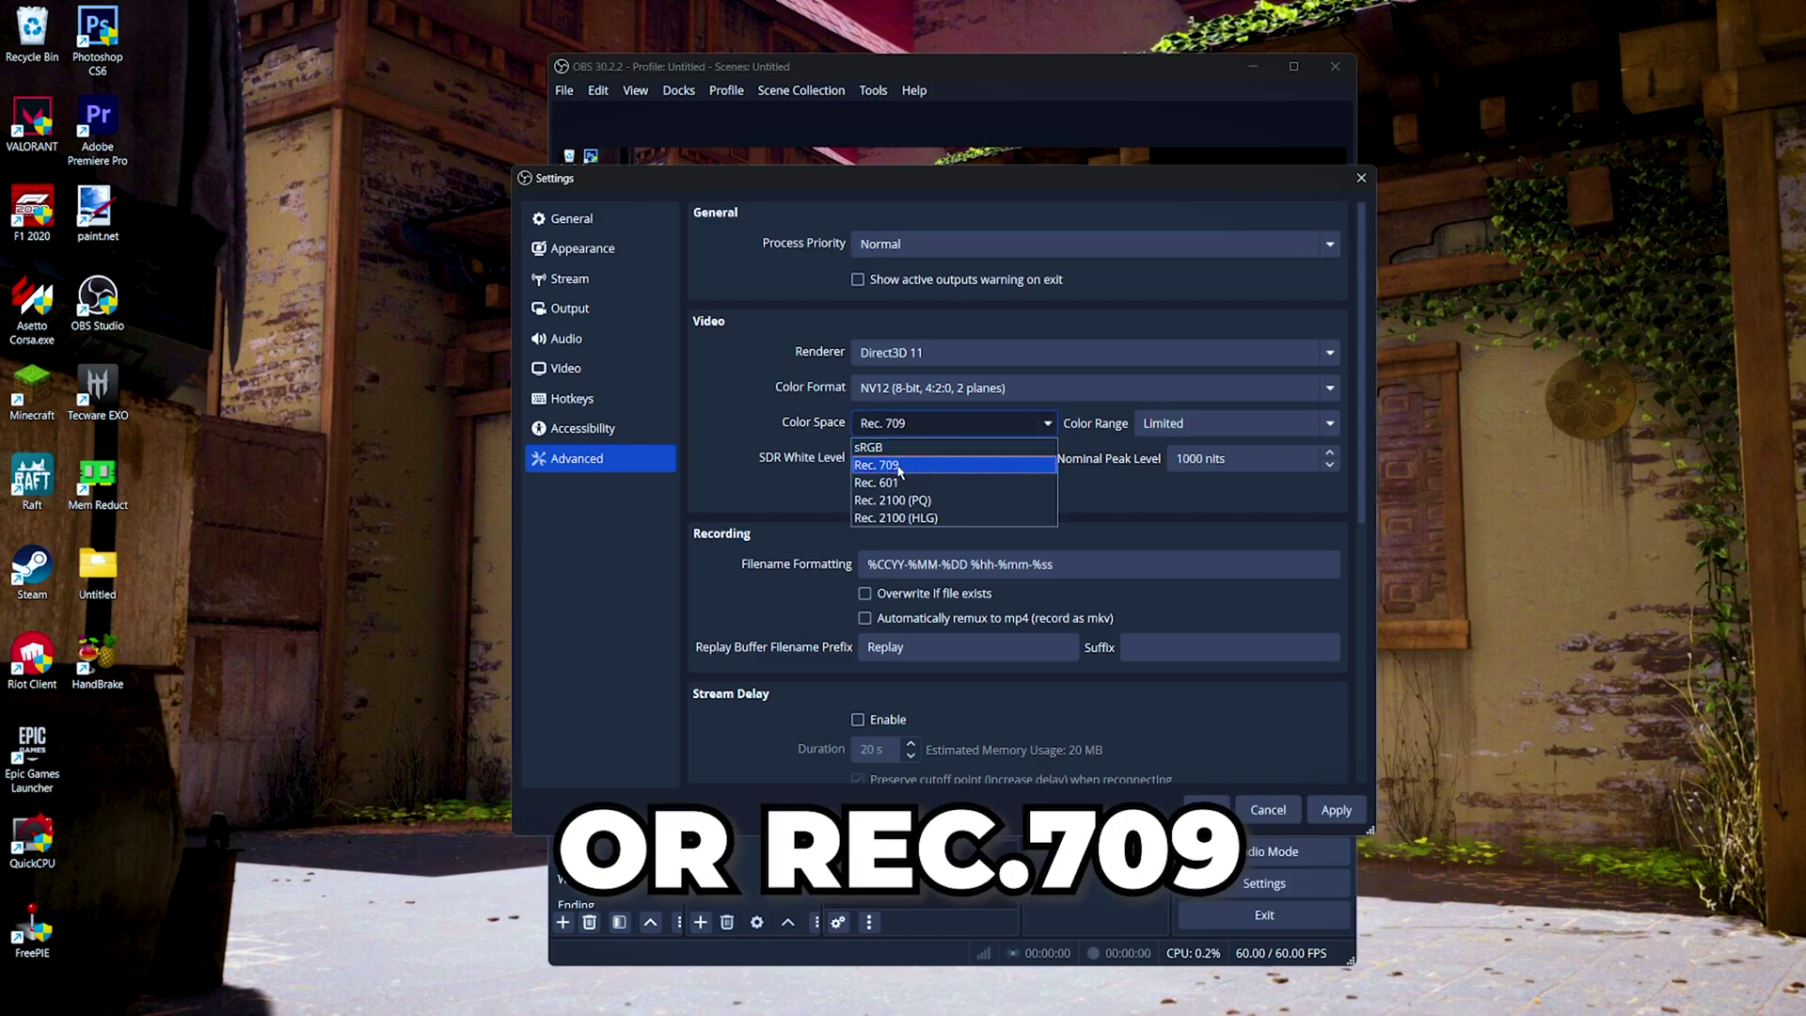
click(922, 448)
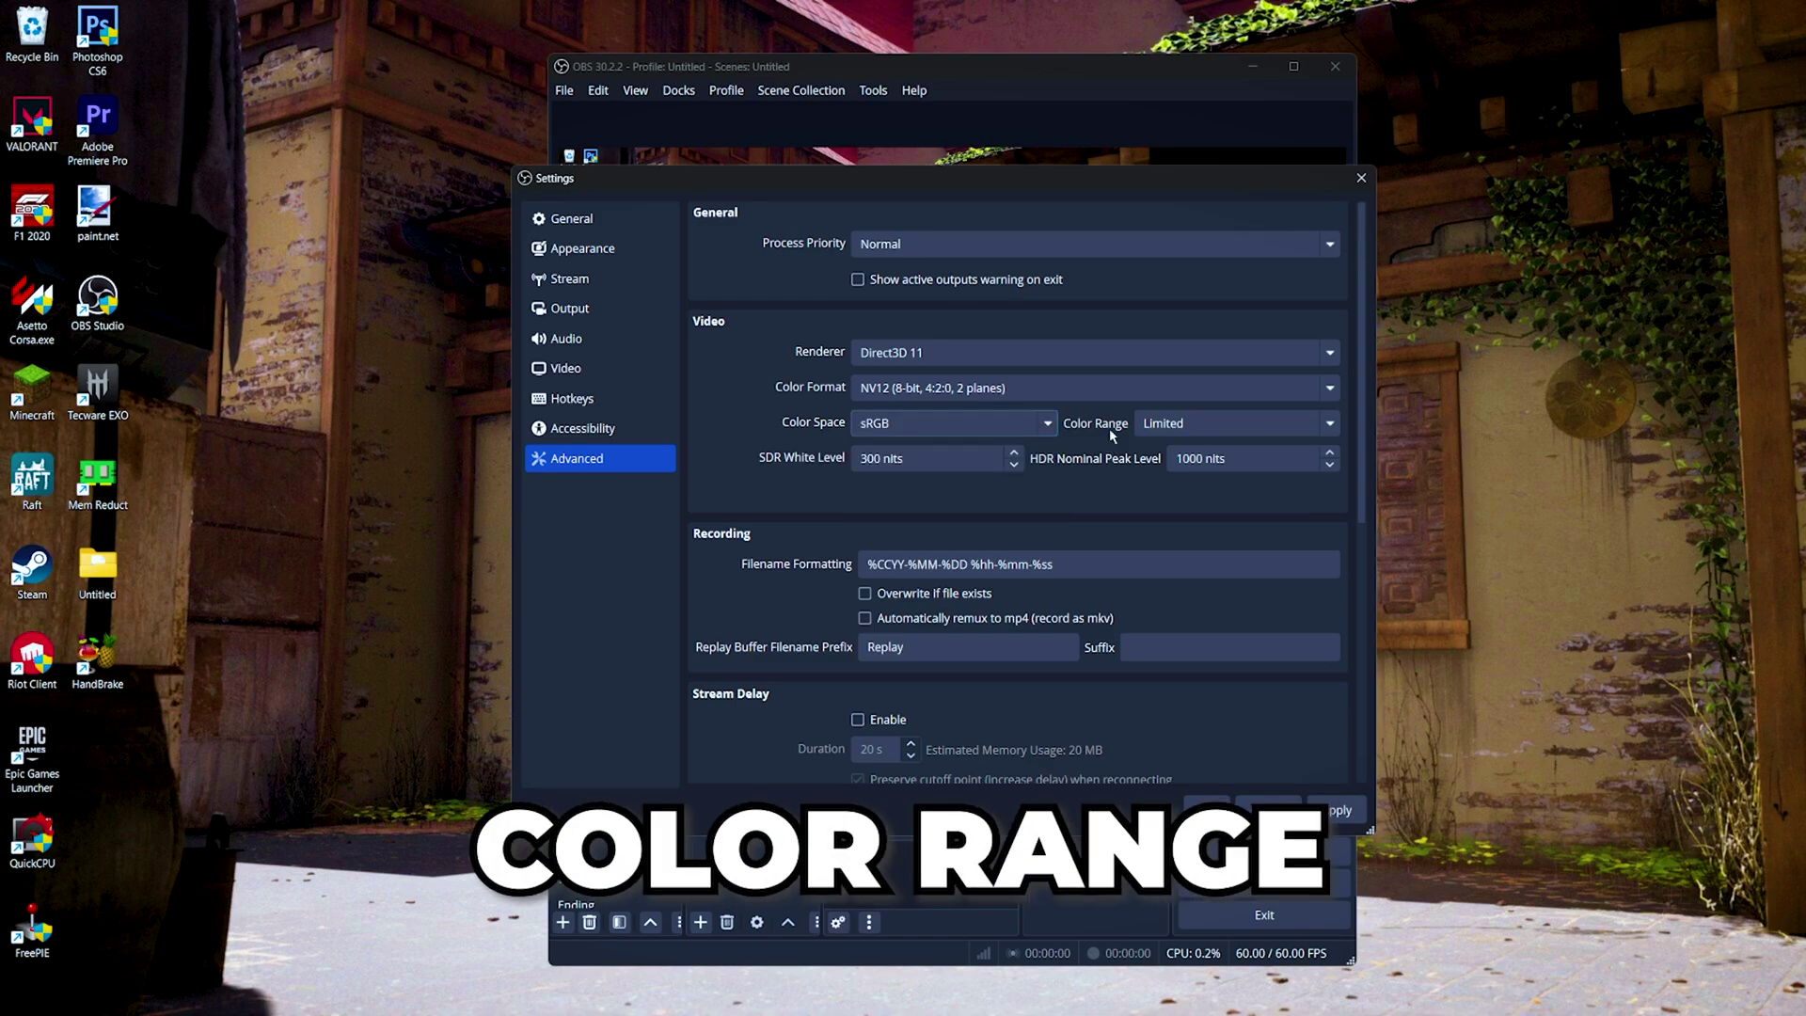
click(1196, 425)
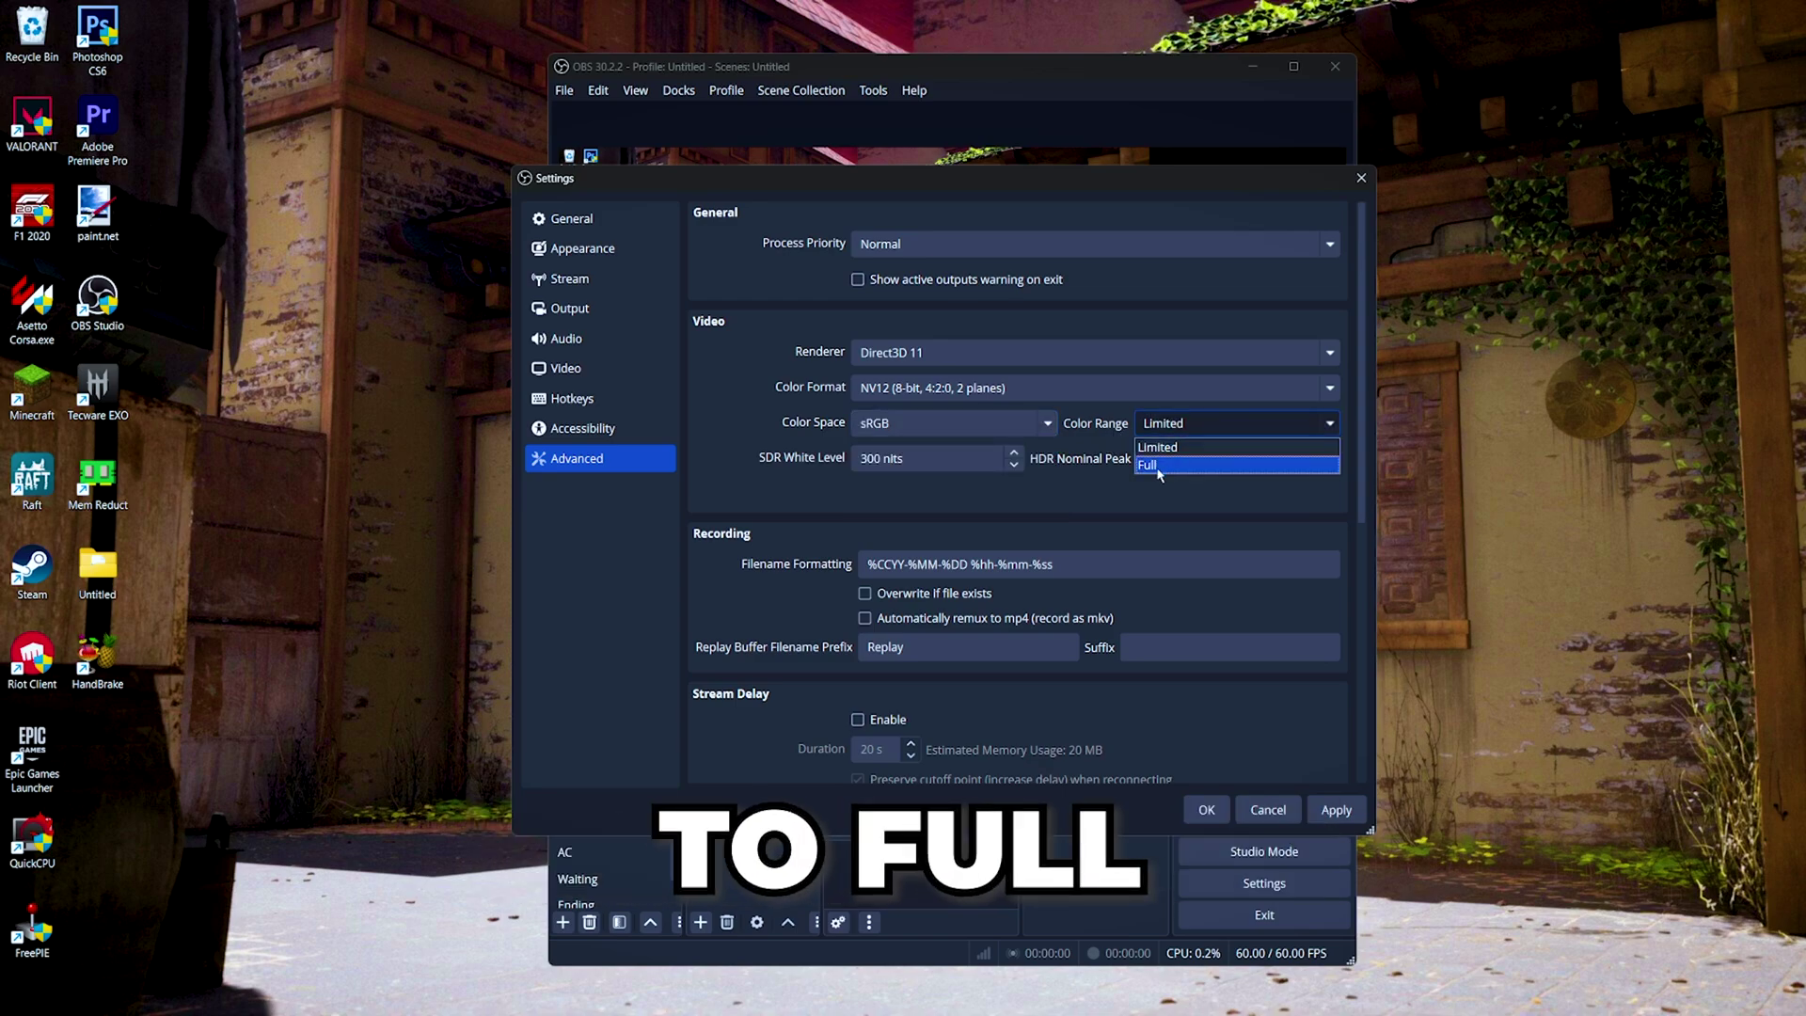
click(1166, 466)
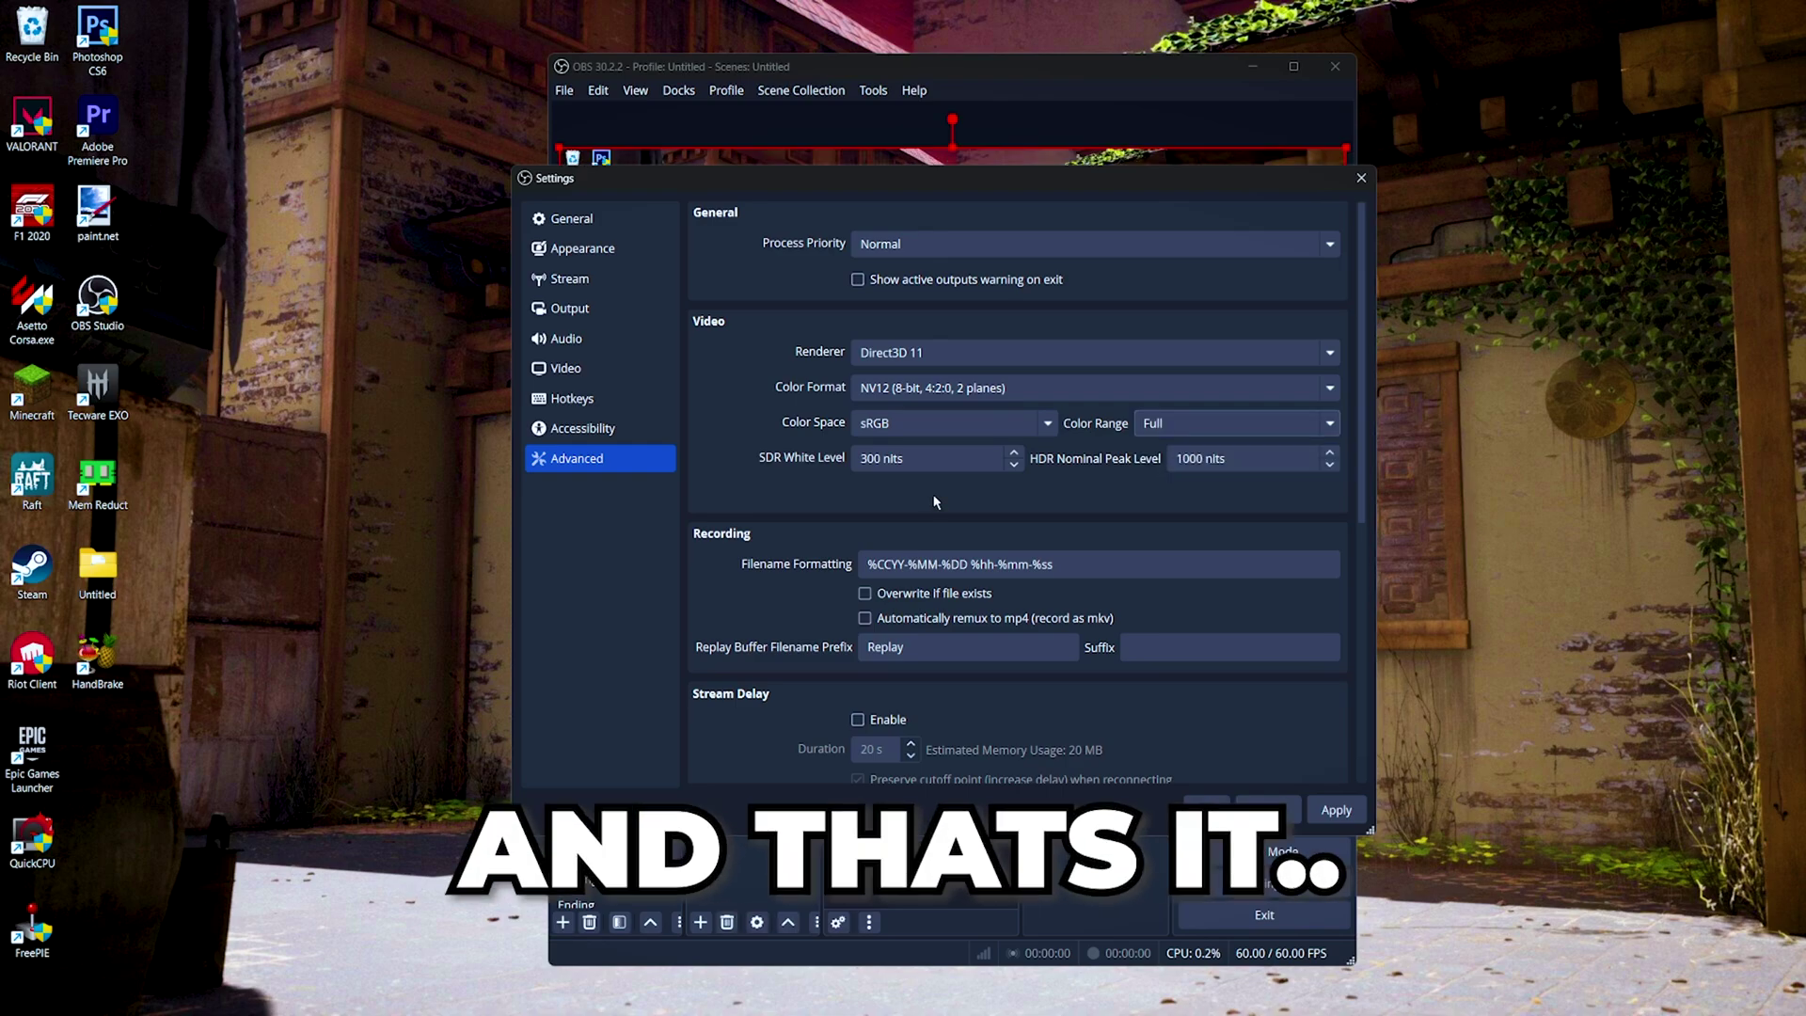
click(1336, 810)
click(1207, 810)
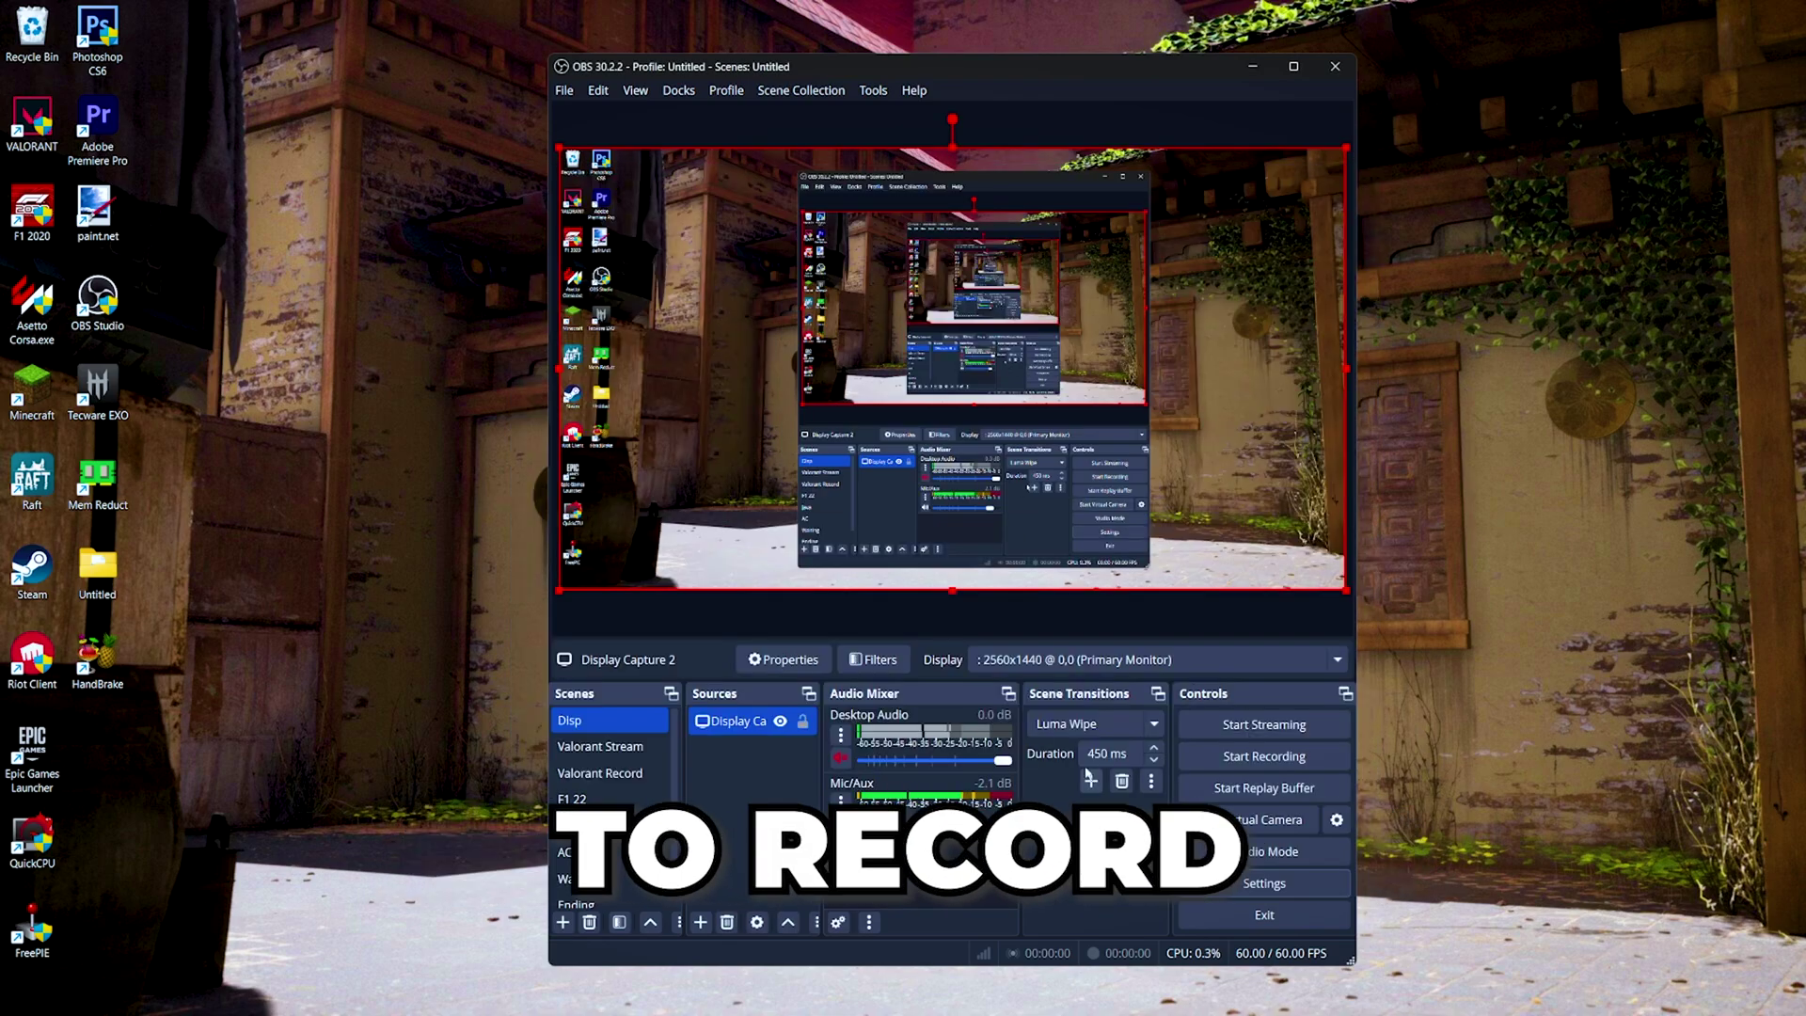